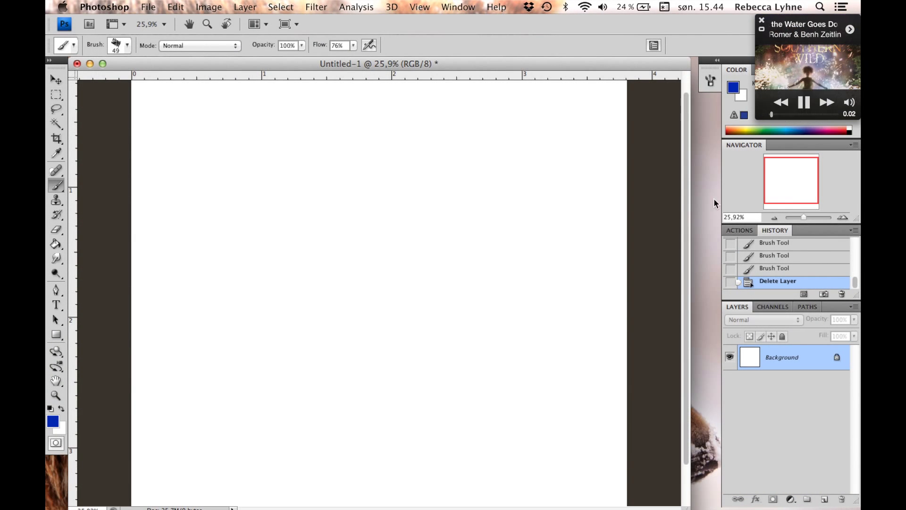
Step: Add a new empty layer and set the foreground colour to a warm brown
key(super+Tab)
key(super+alt+shift+n)
click(52, 421)
click(464, 286)
drag(464, 289, 463, 297)
key(Return)
Step: Sketch a rough brown face with head outline, chin, mouth, nose and eyes
drag(322, 168, 289, 283)
drag(313, 184, 420, 171)
drag(412, 267, 352, 325)
drag(302, 255, 330, 314)
drag(339, 309, 362, 308)
drag(347, 207, 347, 293)
mouse_move(367, 233)
mouse_down()
mouse_move(373, 220)
mouse_move(373, 257)
mouse_up()
drag(317, 223, 339, 255)
key(super+z)
Step: Shrink the brush to 35 pixels and repaint the right eye with a curved stroke
scroll(325, 272, up, 2)
mouse_move(395, 208)
mouse_down()
mouse_move(401, 160)
mouse_move(424, 208)
mouse_up()
key(super+z)
drag(361, 255, 371, 237)
click(127, 45)
drag(85, 75, 81, 75)
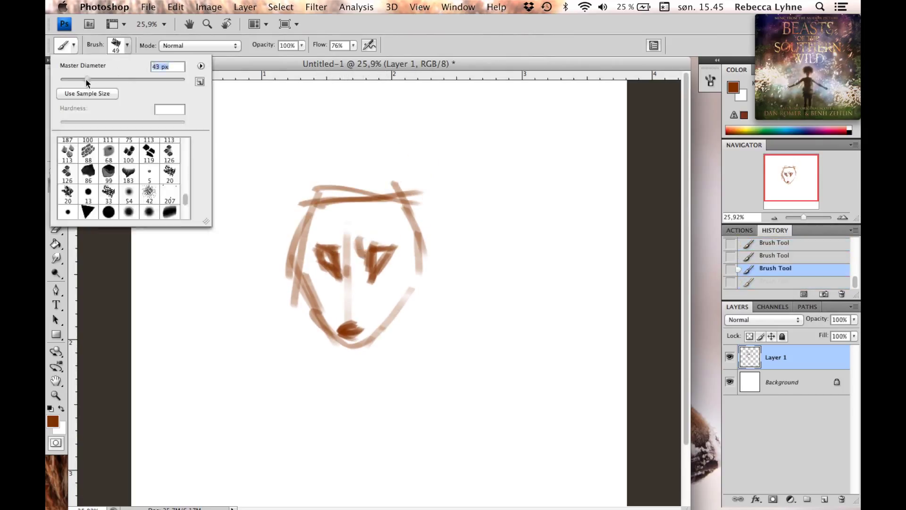
mouse_move(368, 238)
mouse_down()
mouse_move(359, 257)
mouse_move(341, 262)
mouse_up()
key(super+z)
key(super+z)
drag(372, 236, 361, 257)
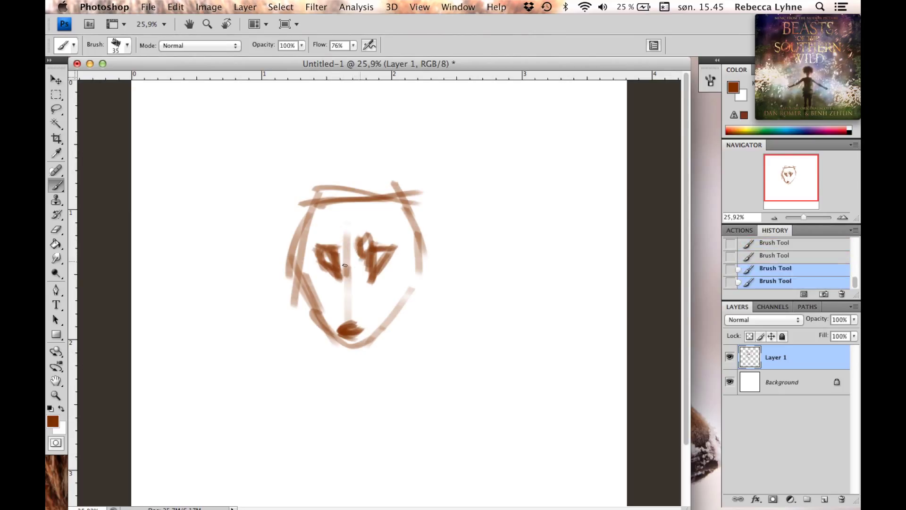
Step: Delete the face sketch layer, add a fresh layer and begin a new head outline
key(Delete)
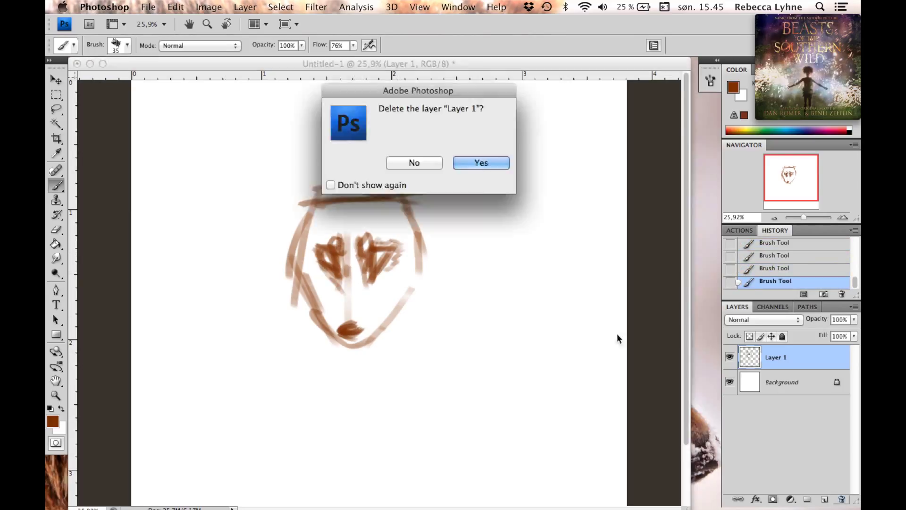
key(Return)
key(super+shift+alt+n)
drag(330, 202, 396, 199)
Step: Outline the new wolf head and draw the two eye loops and nose
drag(333, 203, 339, 257)
drag(313, 216, 354, 276)
drag(395, 200, 358, 275)
drag(399, 193, 405, 240)
drag(321, 191, 363, 190)
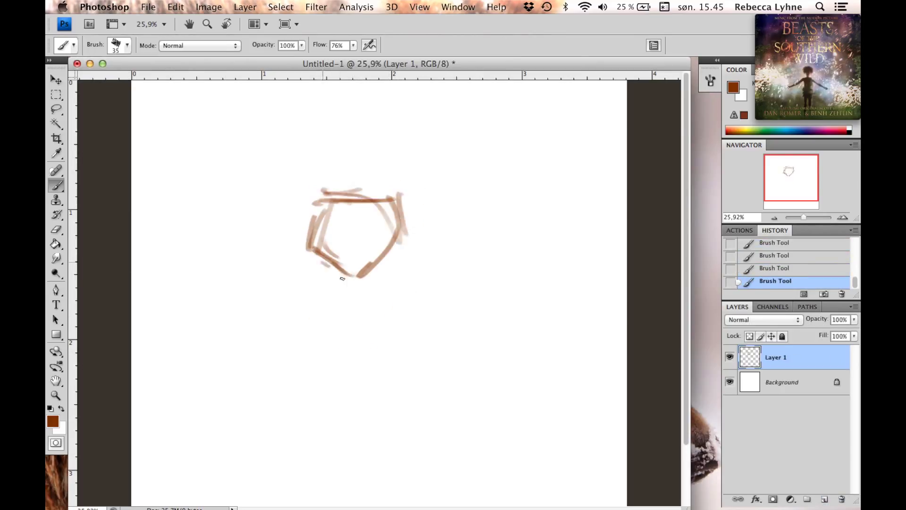
drag(330, 262, 344, 290)
drag(392, 258, 378, 293)
drag(346, 278, 338, 264)
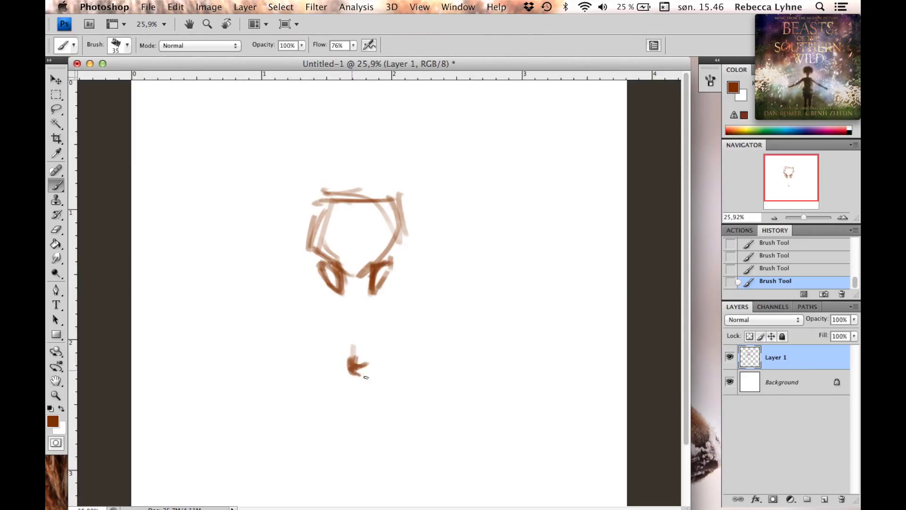
Step: Draw both snout sides and add fur strokes on the cheeks and top of the head
drag(377, 222, 401, 165)
drag(378, 194, 425, 235)
key(super+alt+z)
key(super+alt+z)
drag(367, 278, 364, 262)
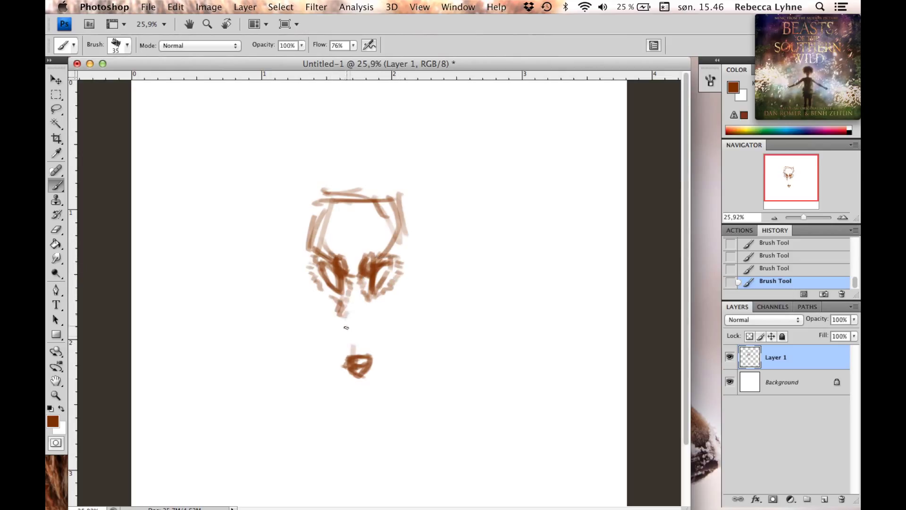
drag(347, 295, 348, 354)
drag(373, 338, 372, 355)
mouse_move(396, 236)
mouse_down()
mouse_move(411, 229)
mouse_move(415, 246)
mouse_up()
drag(301, 247, 309, 250)
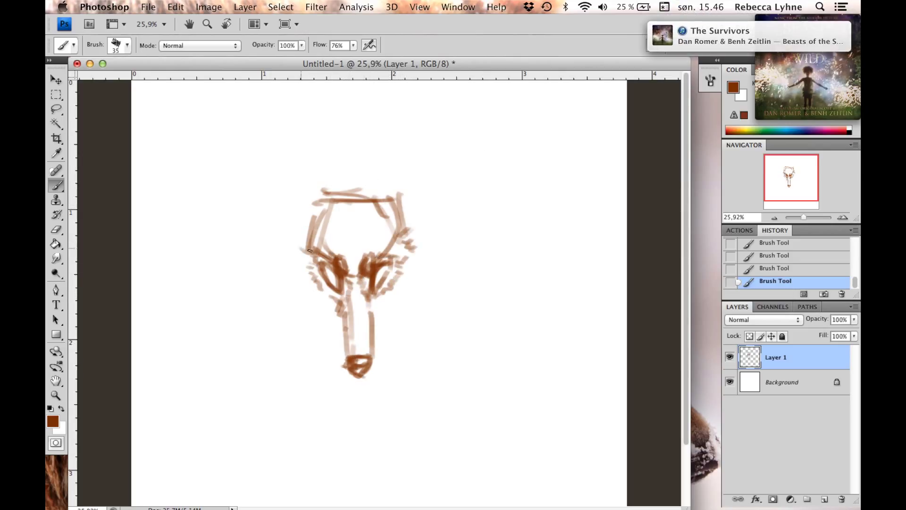
mouse_move(361, 229)
mouse_down()
mouse_move(354, 177)
mouse_move(403, 191)
mouse_up()
drag(309, 187, 326, 191)
Step: Soften the snout and cheek strokes with the Eraser at 31% flow
key(e)
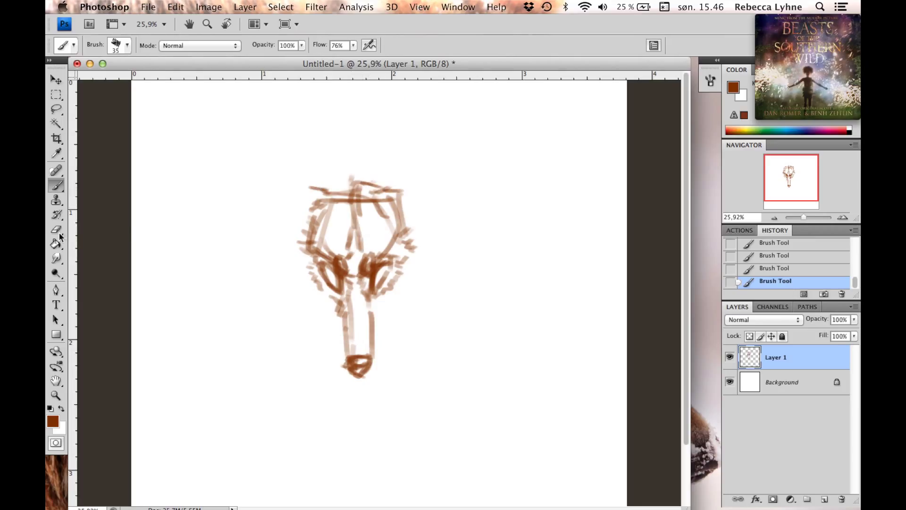
click(127, 45)
click(129, 47)
drag(300, 45, 257, 62)
drag(347, 273, 349, 307)
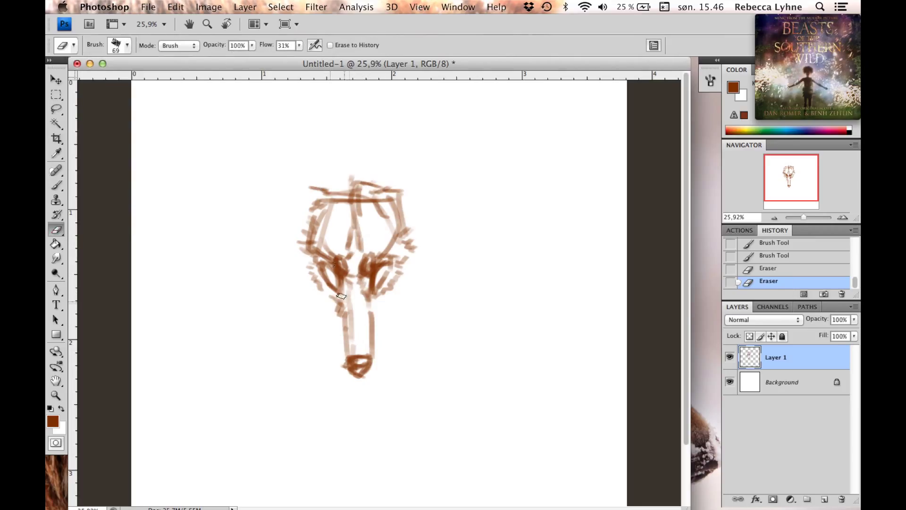
drag(321, 250, 333, 265)
mouse_move(372, 265)
mouse_down()
mouse_move(383, 254)
mouse_move(340, 288)
mouse_up()
Step: Darken and extend the snout sides downward and redraw the snout tip
key(b)
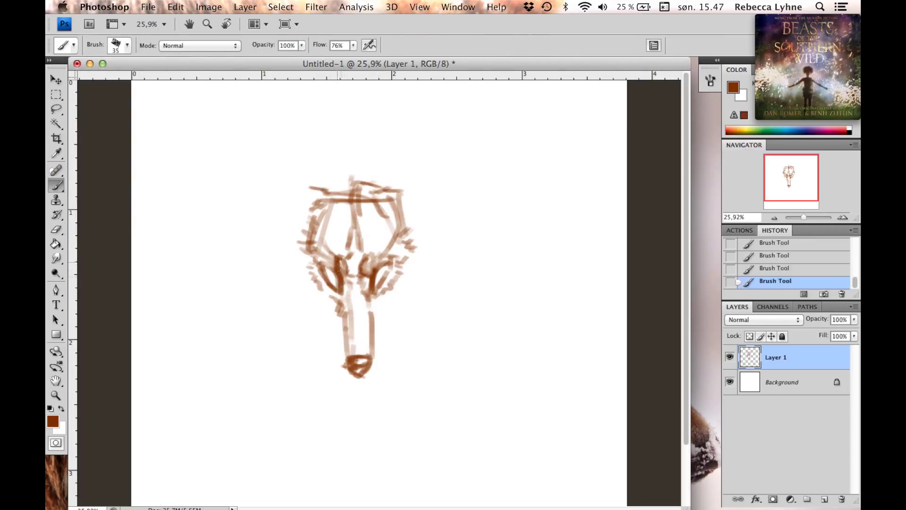
drag(343, 254, 340, 276)
key(x)
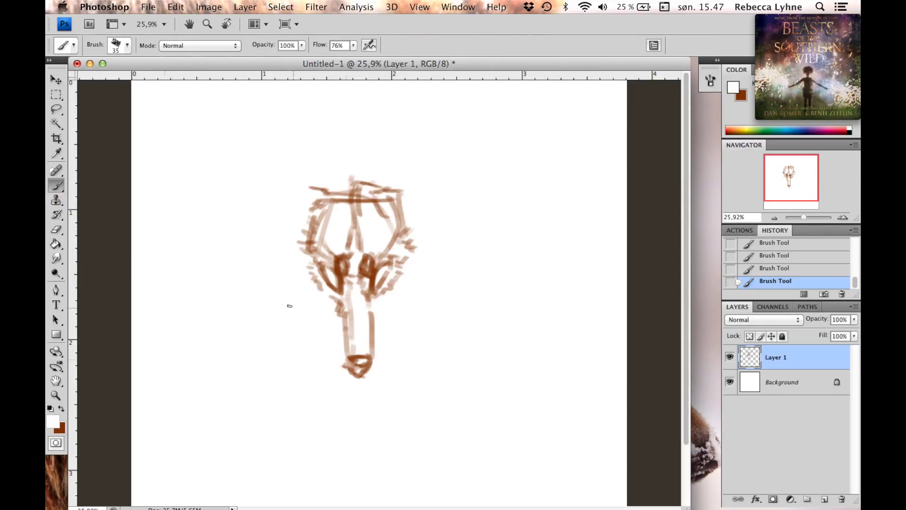
key(x)
drag(325, 289, 344, 361)
drag(389, 315, 374, 361)
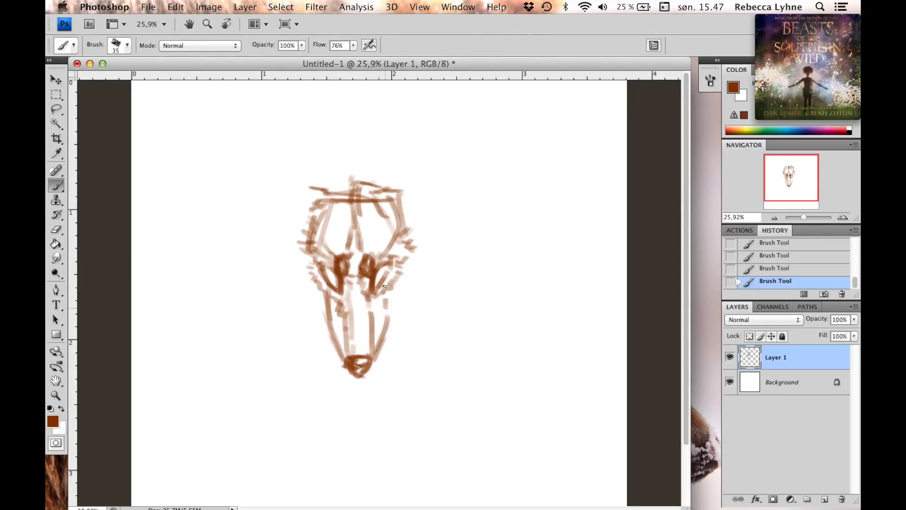
drag(389, 293, 383, 316)
key(e)
key(b)
mouse_move(345, 372)
mouse_down()
mouse_move(378, 361)
mouse_move(347, 352)
mouse_up()
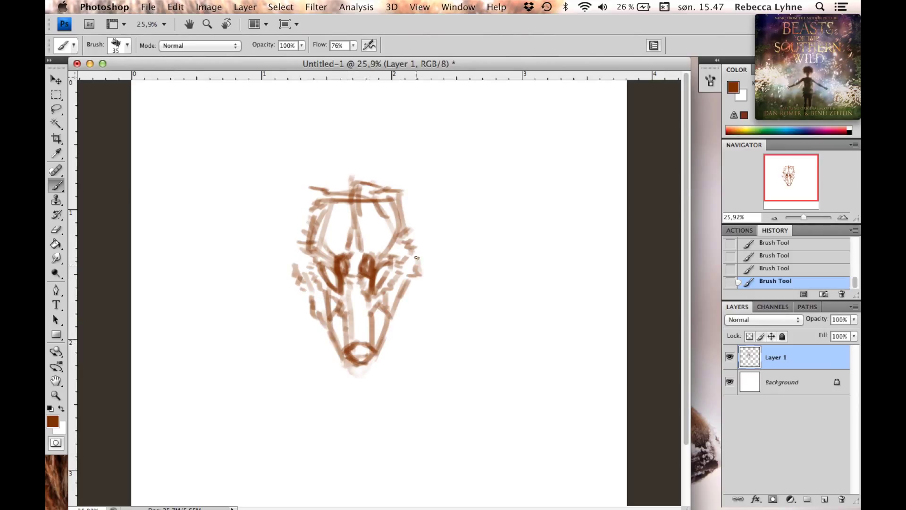
Step: Paint tall pointed ears with darker inner-ear strokes on both sides
key(ctrl+z)
drag(295, 217, 335, 185)
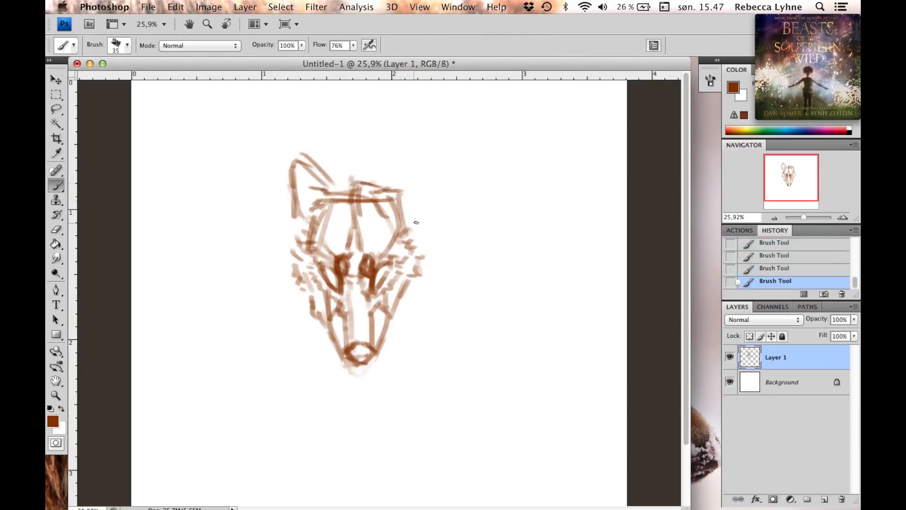
drag(409, 157, 407, 217)
drag(404, 226, 414, 146)
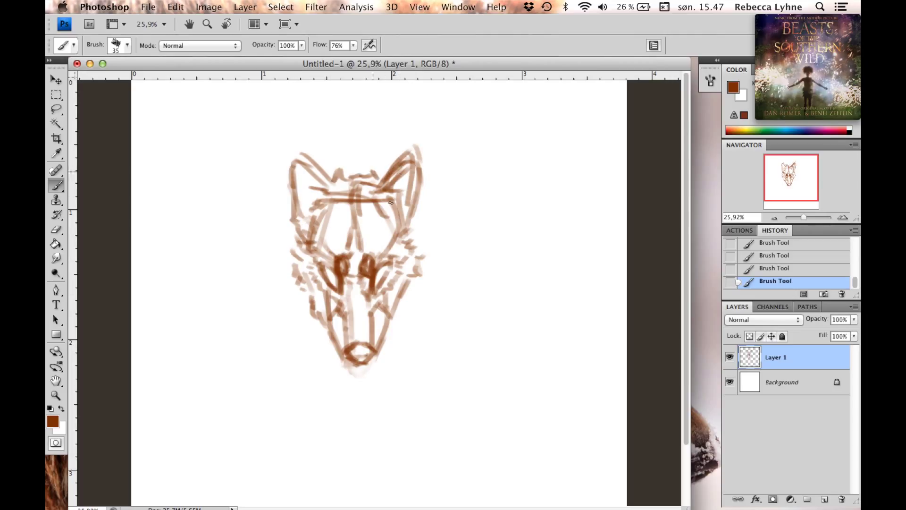
drag(297, 224, 302, 156)
key(ctrl+z)
drag(306, 215, 316, 182)
drag(392, 204, 405, 183)
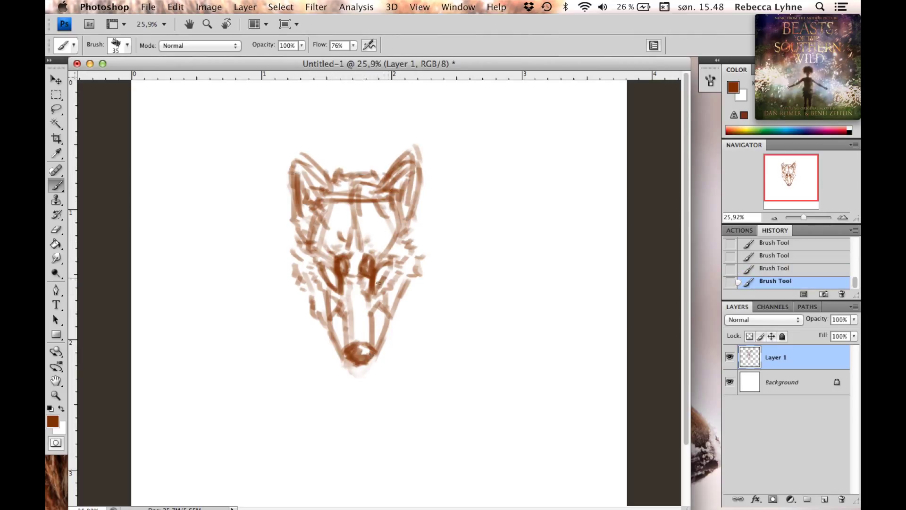
Step: Add extra fur strokes around the cheek and below the snout
drag(418, 243, 427, 215)
drag(457, 281, 443, 293)
drag(475, 232, 451, 243)
drag(380, 382, 368, 403)
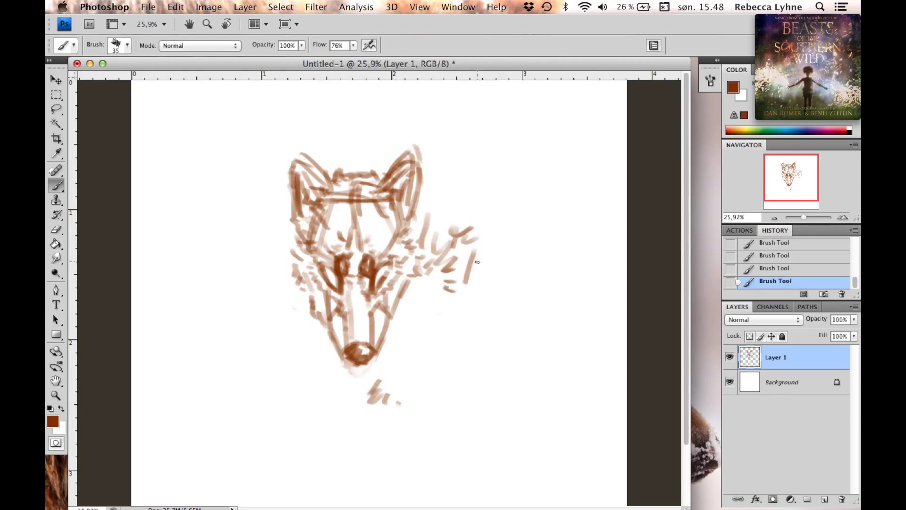
drag(436, 372, 406, 408)
scroll(494, 225, down, 3)
drag(507, 224, 562, 224)
Step: Shift the wolf sketch toward the left and start the back line behind the head
key(v)
drag(197, 123, 82, 126)
key(b)
drag(365, 215, 396, 203)
drag(437, 226, 550, 226)
Step: Widen the canvas by entering 5 in Canvas Size
click(209, 7)
click(229, 118)
text(5)
key(Return)
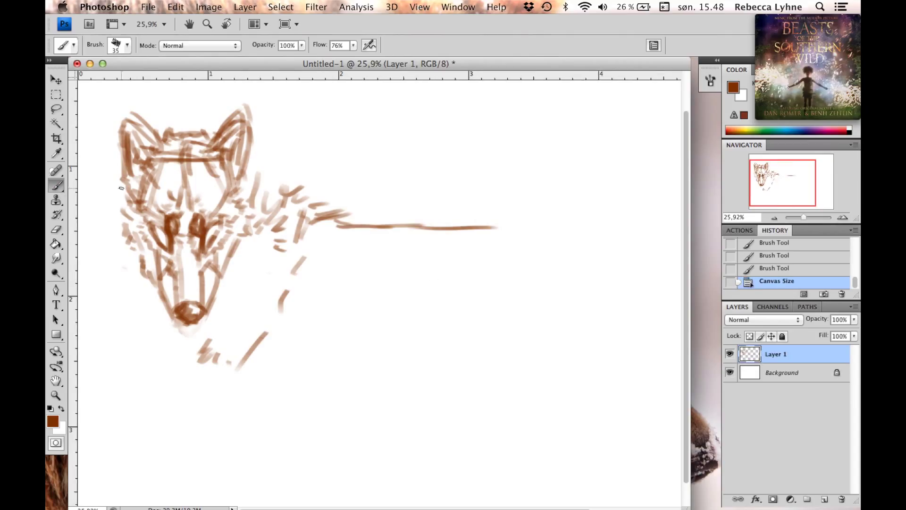
Step: Fade the old neck strokes and redraw the neck, shoulder and back line
scroll(426, 307, down, 2)
mouse_move(502, 229)
mouse_down()
mouse_move(557, 242)
mouse_move(571, 285)
mouse_up()
mouse_move(146, 284)
mouse_down()
mouse_move(174, 307)
mouse_move(191, 350)
mouse_up()
drag(135, 252, 158, 277)
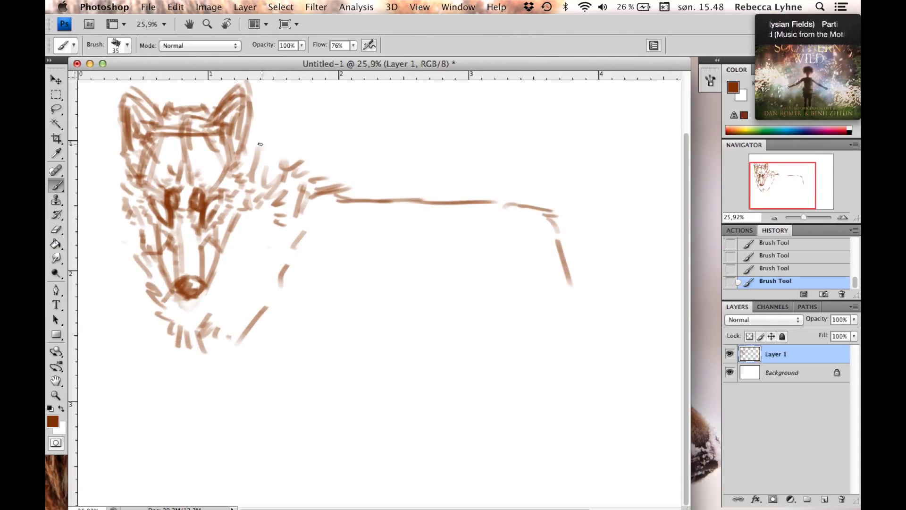
key(e)
mouse_move(255, 130)
mouse_down()
mouse_move(307, 175)
mouse_move(349, 190)
mouse_up()
key(b)
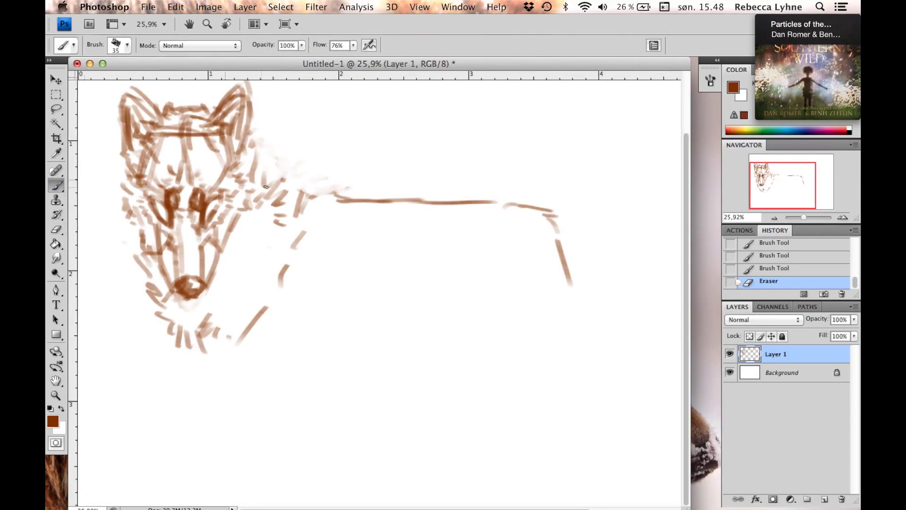
drag(260, 170, 283, 146)
drag(274, 195, 340, 175)
drag(311, 204, 347, 196)
Step: Sketch chin marks, two front legs, the chest line and a hind leg
drag(231, 259, 250, 238)
drag(222, 349, 236, 297)
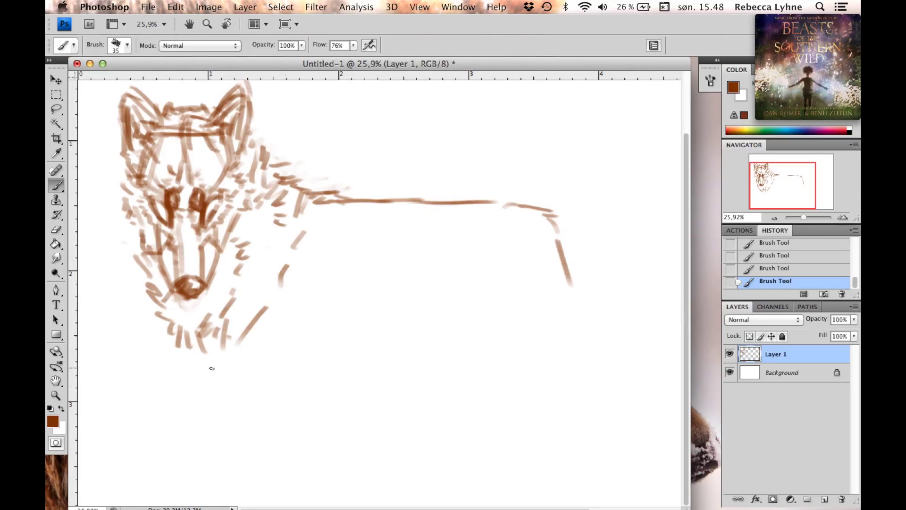
mouse_move(217, 343)
mouse_down()
mouse_move(255, 403)
mouse_move(297, 354)
mouse_up()
drag(313, 319, 295, 392)
drag(278, 290, 302, 378)
drag(490, 262, 483, 350)
drag(472, 361, 493, 387)
drag(557, 240, 554, 392)
drag(505, 397, 519, 448)
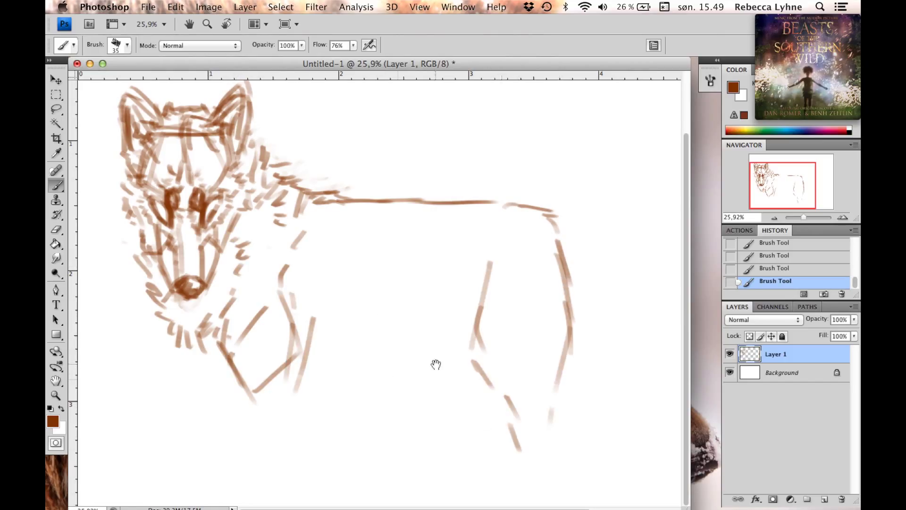
Step: Redraw the front leg strokes with cleaner lines
scroll(289, 236, down, 5)
drag(236, 314, 266, 399)
drag(302, 313, 278, 399)
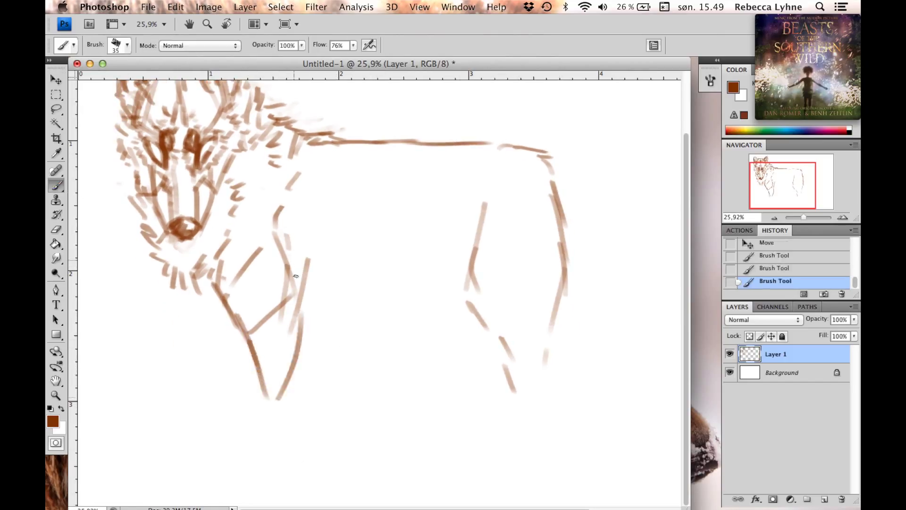
drag(297, 290, 295, 361)
key(ctrl+z)
drag(296, 316, 283, 401)
key(e)
key(b)
Step: Draw the belly line from chest to hind leg
drag(297, 289, 337, 309)
drag(302, 337, 321, 302)
drag(338, 309, 361, 293)
mouse_move(354, 288)
mouse_down()
mouse_move(408, 284)
mouse_move(427, 302)
mouse_up()
drag(451, 285, 479, 323)
Step: Draw the tail, restore the undone leg strokes, and reopen Canvas Size at 5,81 × 3,81 cm
scroll(401, 354, up, 3)
scroll(401, 354, right, 1)
drag(535, 213, 566, 251)
drag(547, 236, 604, 321)
key(ctrl+alt+z)
key(ctrl+alt+z)
key(ctrl+alt+z)
scroll(393, 338, down, 1)
key(ctrl+shift+z)
key(ctrl+shift+z)
key(ctrl+shift+z)
scroll(330, 392, down, 2)
scroll(331, 392, left, 1)
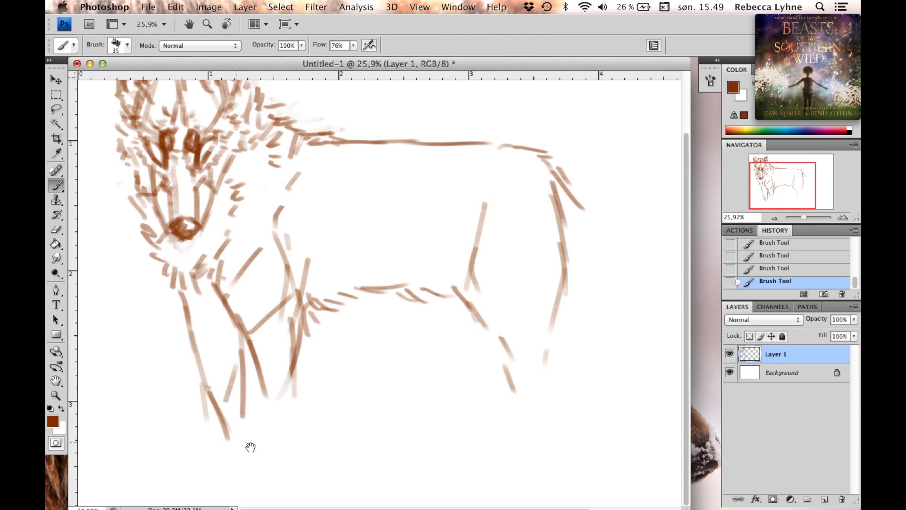
click(209, 6)
click(222, 117)
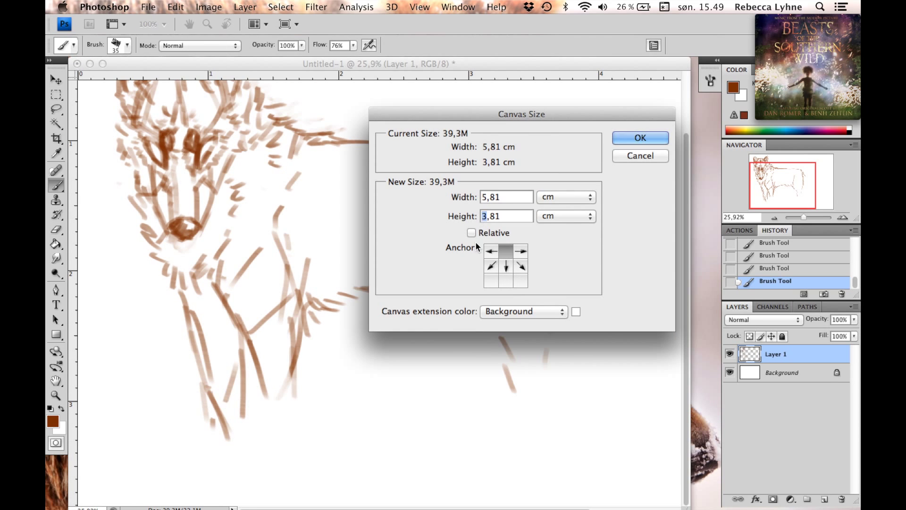
Step: Enlarge the canvas to a height of 5 to make room below the wolf
text(5)
key(Return)
scroll(387, 313, down, 3)
scroll(386, 313, up, 2)
Step: Extend both front legs downward toward the new canvas bottom
drag(233, 302, 219, 403)
drag(253, 252, 248, 413)
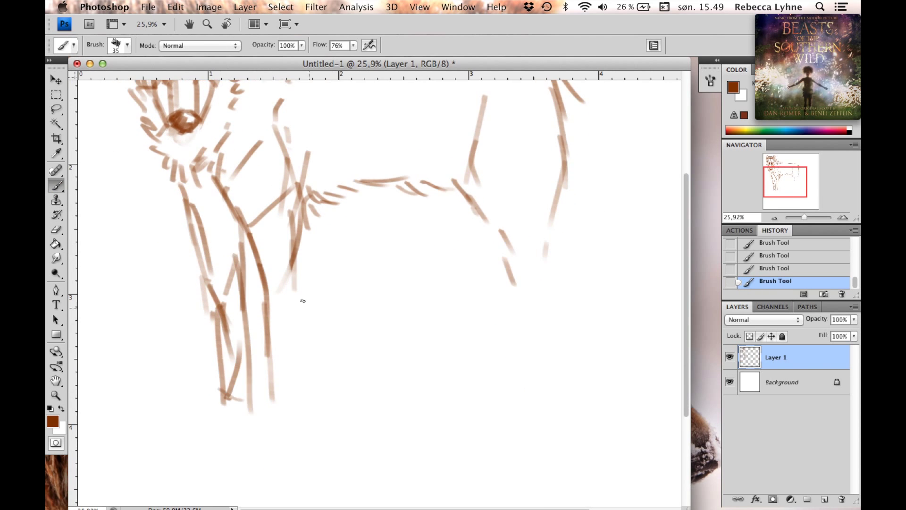
drag(302, 236, 296, 387)
scroll(465, 470, up, 3)
scroll(330, 330, down, 3)
drag(266, 267, 265, 297)
drag(207, 269, 210, 312)
Step: Rough in the hind-leg outlines and joints with long brush strokes
drag(519, 243, 536, 273)
drag(484, 101, 465, 236)
mouse_move(503, 290)
mouse_down()
mouse_move(474, 219)
mouse_move(507, 292)
mouse_up()
drag(517, 302, 512, 390)
drag(464, 387, 500, 380)
drag(545, 224, 528, 392)
scroll(519, 330, up, 2)
scroll(519, 330, right, 1)
drag(502, 282, 507, 445)
Step: Paint the lower hind-leg strokes, then erase part of them to reshape the leg
drag(449, 278, 484, 418)
drag(496, 339, 491, 438)
drag(517, 337, 520, 438)
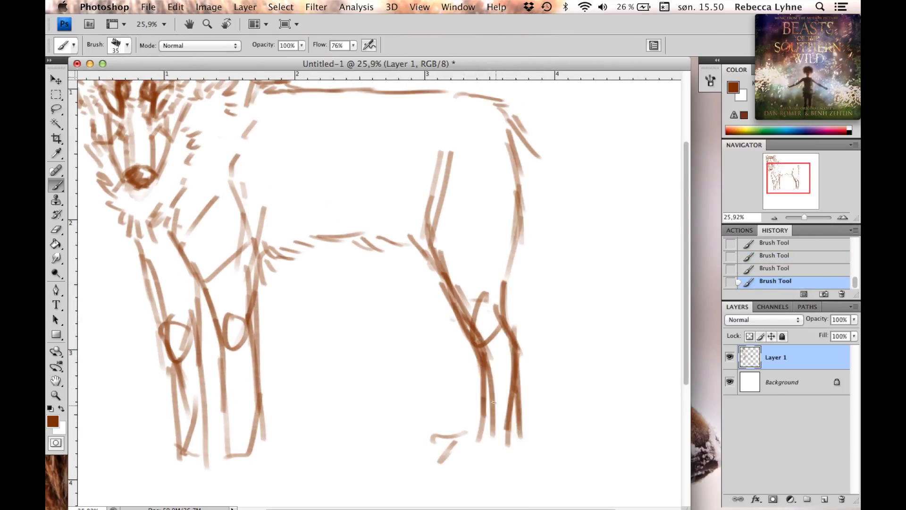
key(e)
drag(501, 360, 512, 446)
drag(488, 363, 484, 425)
key(b)
Step: Paint and refine the nearer hind leg, then zoom out to view the whole wolf
drag(364, 249, 399, 320)
mouse_move(372, 288)
mouse_down()
mouse_move(411, 343)
mouse_move(406, 443)
mouse_up()
drag(358, 237, 411, 375)
drag(439, 293, 430, 450)
drag(804, 217, 802, 218)
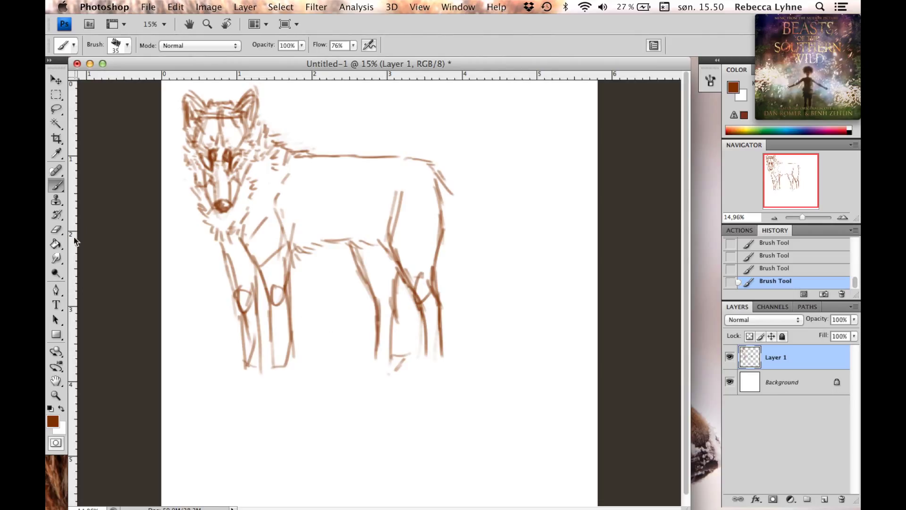
Step: Lasso the front leg and shift it slightly to the right
key(l)
drag(217, 318, 211, 247)
key(v)
drag(246, 299, 251, 297)
key(ctrl+d)
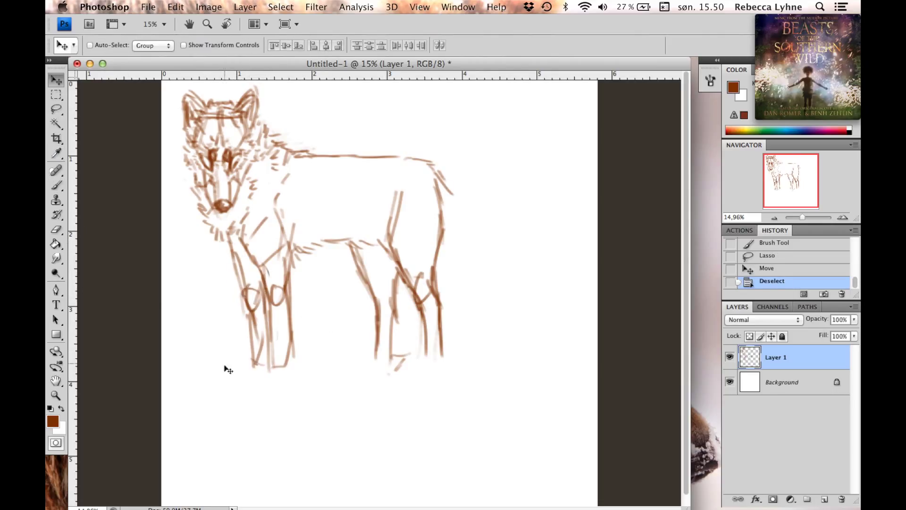
Step: Draw the front foot and add a short stroke at the back foot
click(56, 185)
drag(257, 373, 285, 366)
drag(286, 379, 251, 380)
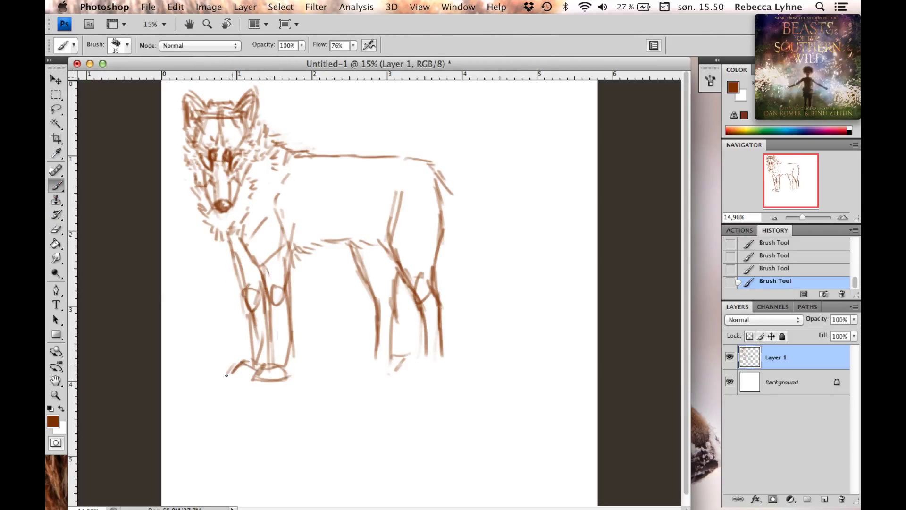
scroll(274, 314, up, 2)
drag(354, 391, 391, 391)
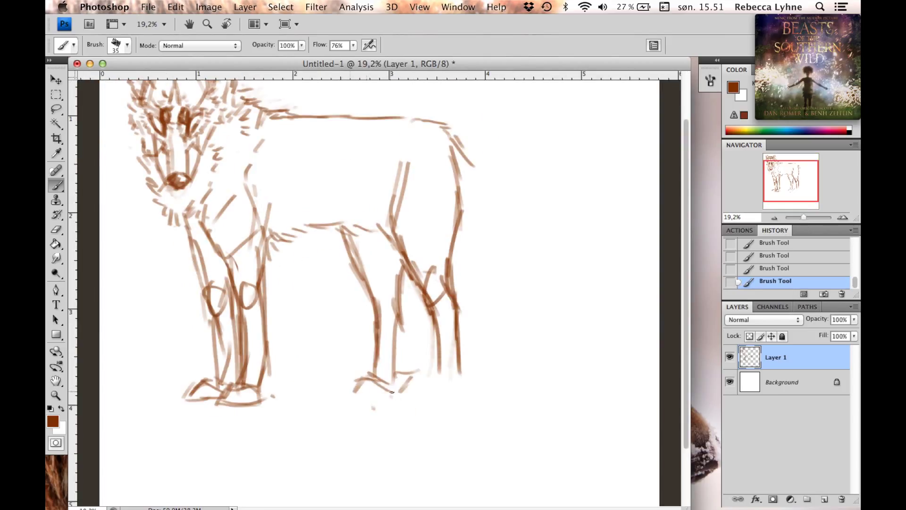
Step: Rough in the tail with several strokes right of the hind legs
scroll(465, 383, up, 3)
drag(474, 221, 495, 269)
drag(453, 290, 460, 323)
drag(456, 267, 491, 335)
drag(460, 297, 503, 349)
drag(507, 307, 518, 359)
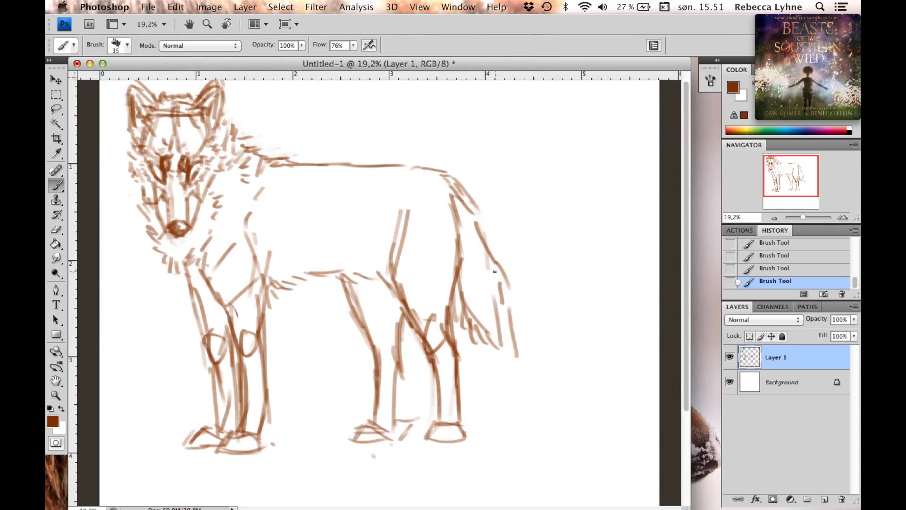
drag(477, 212, 509, 354)
Step: Lighten the chest lines with the eraser, then paint darker brown fur strokes down the chest
key(e)
drag(149, 231, 170, 276)
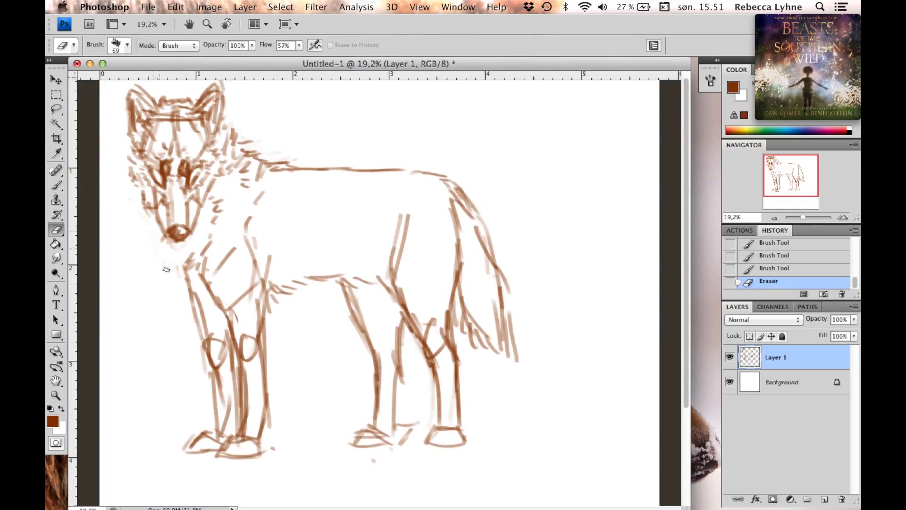
key(super+r)
key(i)
click(142, 239)
click(182, 231)
key(b)
drag(137, 213, 208, 312)
Step: Add fur strokes along the belly
key(e)
key(b)
drag(264, 306, 315, 292)
drag(311, 287, 385, 282)
Step: Lasso the legs and resize them with Free Transform
key(e)
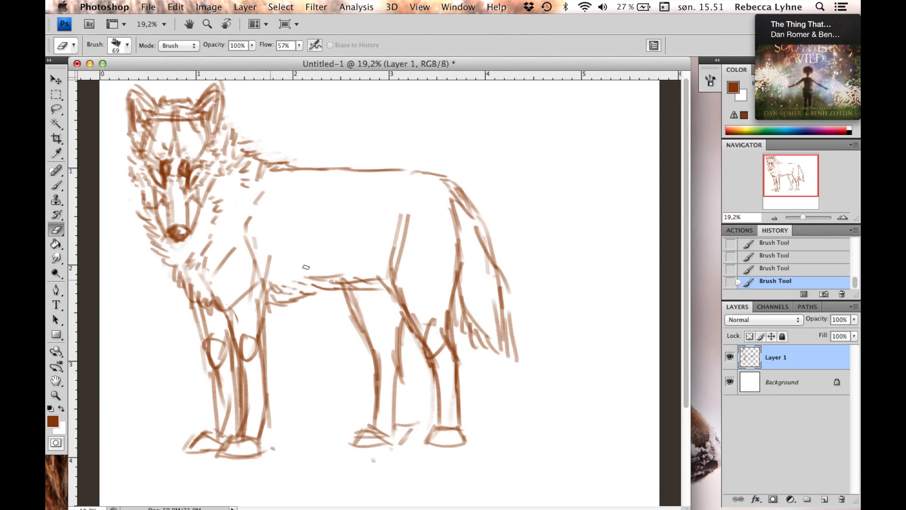
key(l)
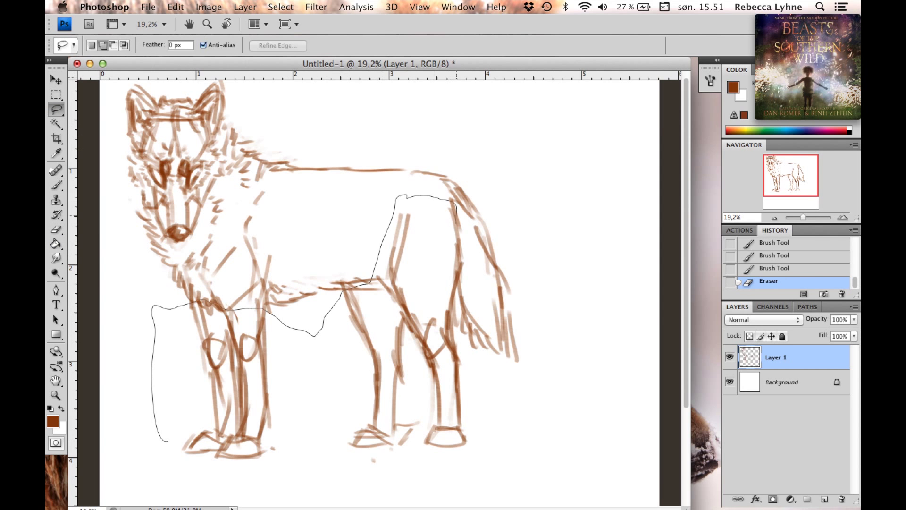
drag(168, 441, 198, 474)
key(ctrl+t)
mouse_move(304, 344)
mouse_down()
mouse_move(293, 329)
mouse_move(246, 340)
mouse_up()
key(Return)
Step: Select the front legs and move them slightly to the right
key(v)
key(ctrl+d)
key(l)
mouse_move(174, 273)
mouse_down()
mouse_move(293, 368)
mouse_move(236, 283)
mouse_up()
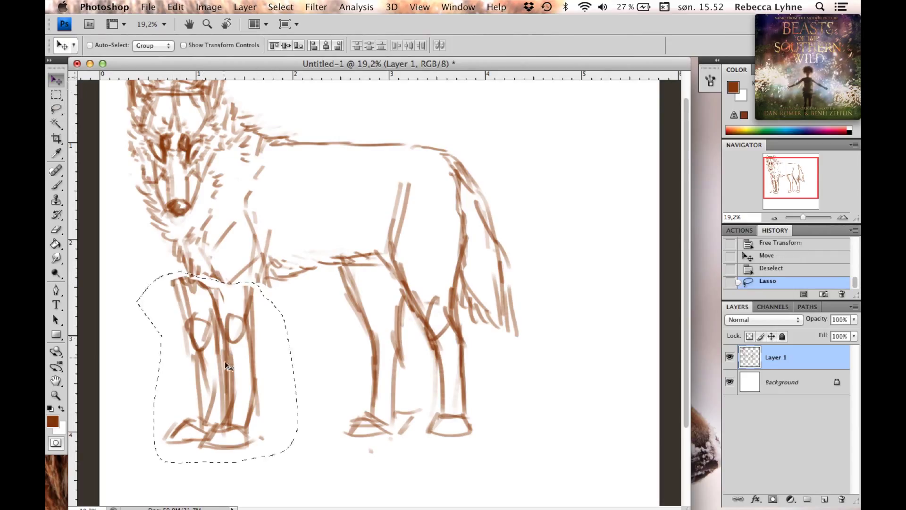
drag(225, 366, 242, 366)
key(ctrl+d)
scroll(241, 331, up, 3)
Step: Erase and resketch strokes around the left front leg
key(e)
drag(222, 307, 233, 335)
drag(210, 292, 231, 344)
key(b)
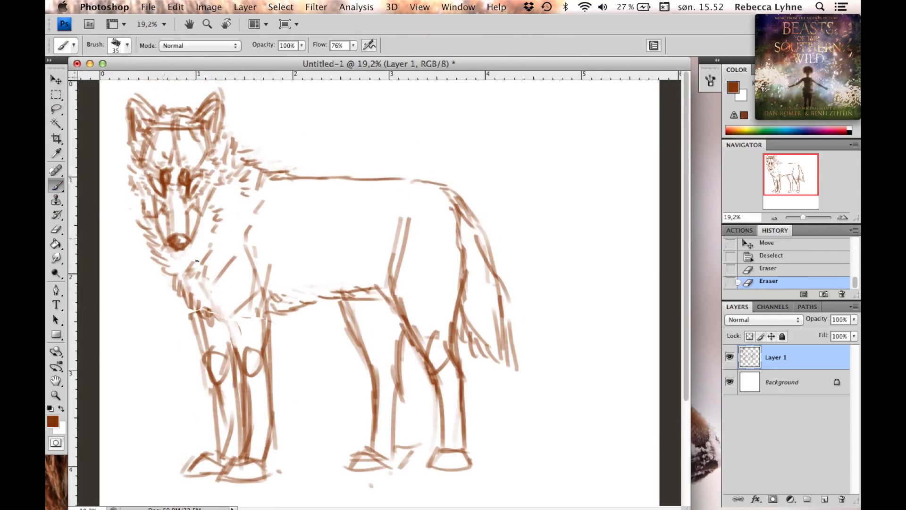
drag(204, 271, 215, 302)
mouse_move(211, 292)
mouse_down()
mouse_move(242, 348)
mouse_move(246, 378)
mouse_up()
scroll(273, 280, down, 2)
mouse_move(202, 276)
mouse_down()
mouse_move(213, 373)
mouse_move(220, 364)
mouse_move(207, 351)
mouse_up()
Step: Clean up stray lines and redraw the left front leg and paws
key(e)
key(b)
mouse_move(208, 312)
mouse_down()
mouse_move(211, 427)
mouse_move(190, 445)
mouse_move(255, 441)
mouse_up()
key(e)
drag(245, 377, 243, 424)
key(b)
mouse_move(247, 353)
mouse_down()
mouse_move(246, 424)
mouse_move(224, 453)
mouse_up()
drag(231, 438, 262, 427)
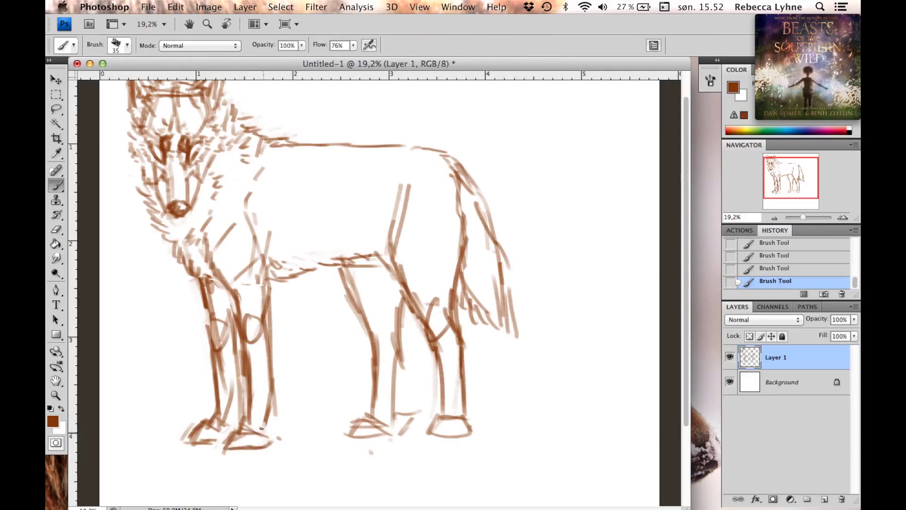
Step: Darken the lines along the left and right hind legs
scroll(318, 395, up, 1)
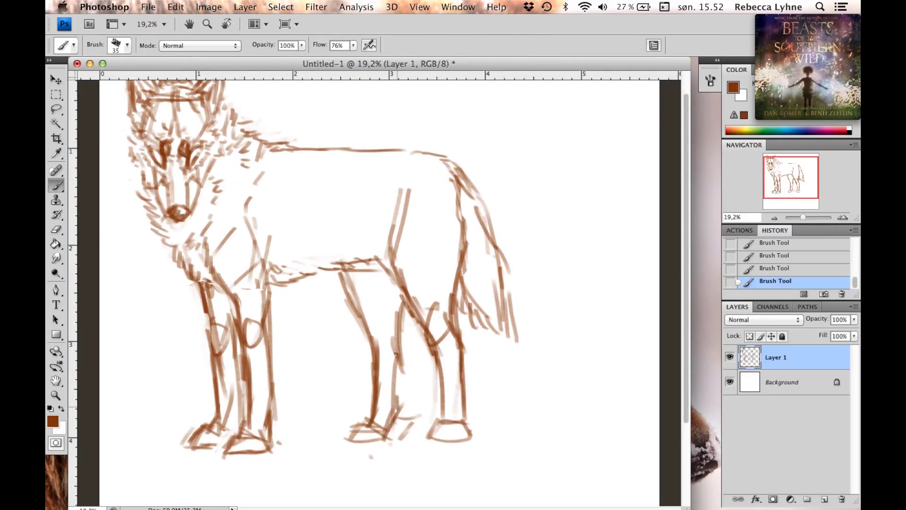
drag(402, 329, 394, 425)
drag(446, 368, 439, 414)
scroll(363, 336, up, 5)
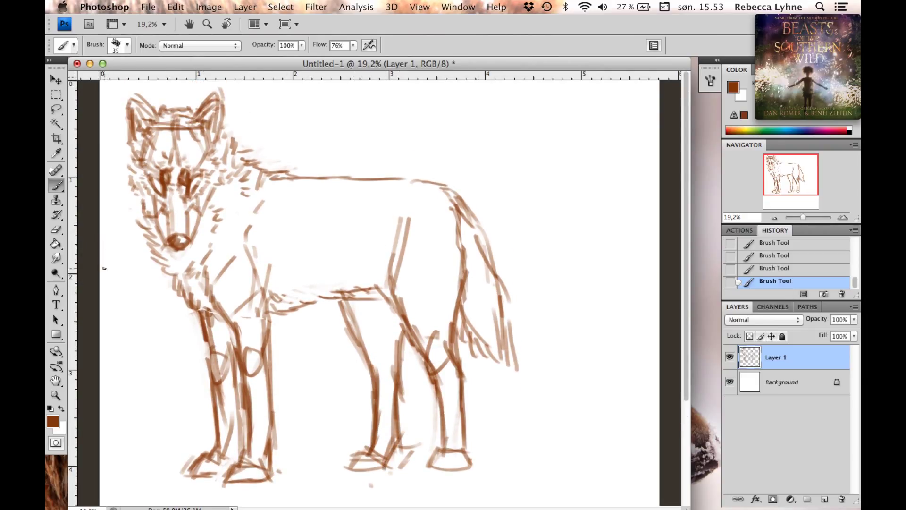
Step: Lasso the wolf's head and resize it slightly with Free Transform
key(l)
mouse_move(206, 217)
mouse_down()
mouse_move(176, 258)
mouse_move(118, 87)
mouse_up()
key(ctrl+t)
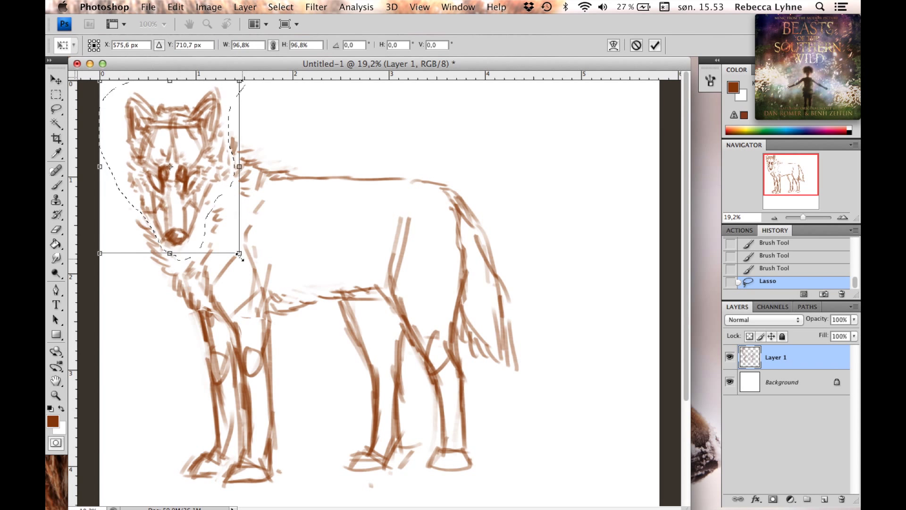
drag(239, 253, 234, 248)
key(Return)
key(ctrl+d)
Step: Erase fur beside the head and add strokes along the lower jaw and neck
key(e)
drag(170, 213, 146, 268)
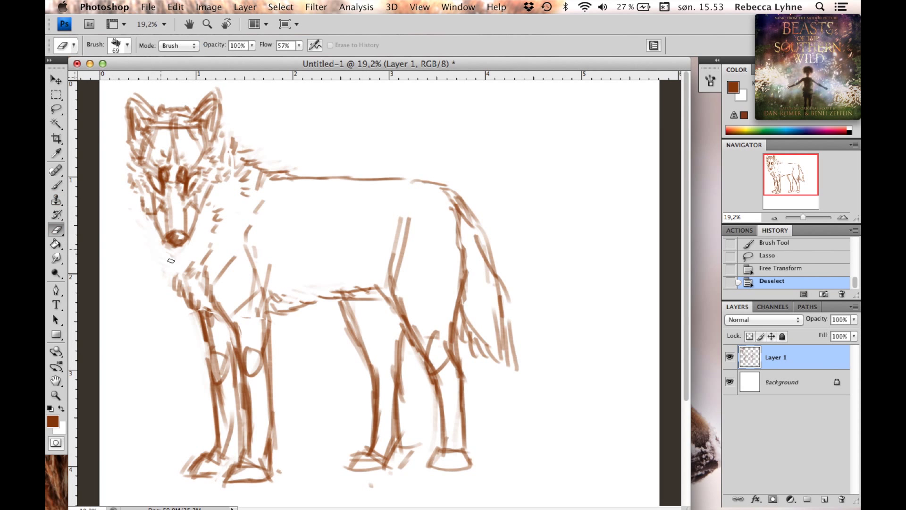
key(b)
mouse_move(208, 204)
mouse_down()
mouse_move(217, 214)
mouse_move(208, 244)
mouse_up()
drag(210, 247, 202, 268)
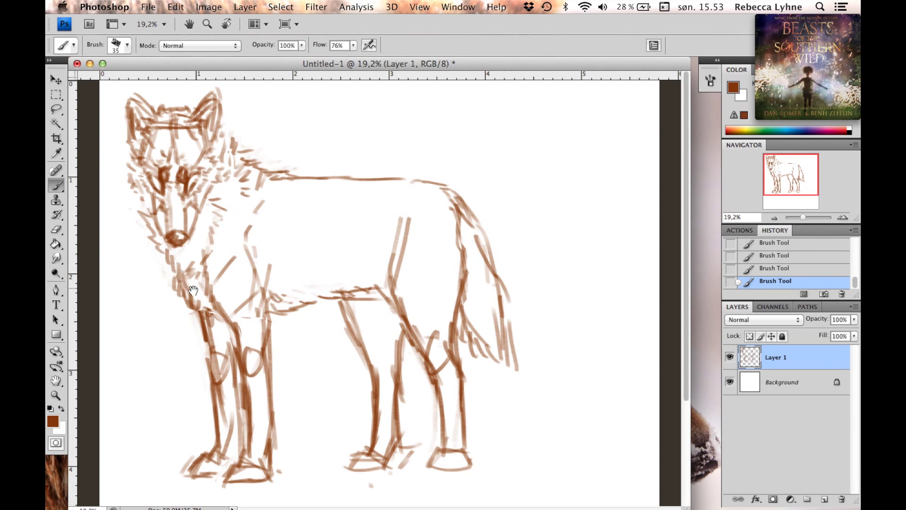
Step: Erase the old tail and redraw the right hind paw, darkening the front paws
click(56, 229)
mouse_move(471, 354)
mouse_down()
mouse_move(481, 292)
mouse_move(464, 199)
mouse_up()
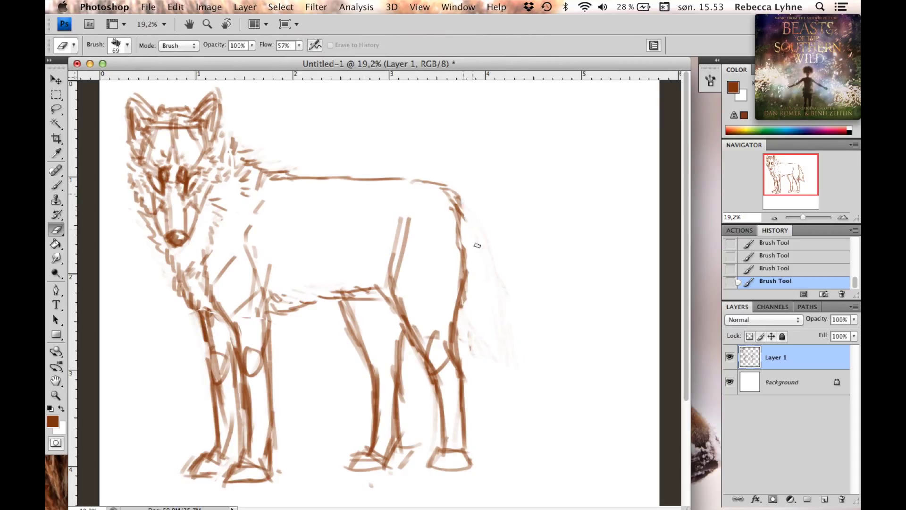
key(b)
mouse_move(429, 465)
mouse_down()
mouse_move(465, 450)
mouse_move(471, 460)
mouse_up()
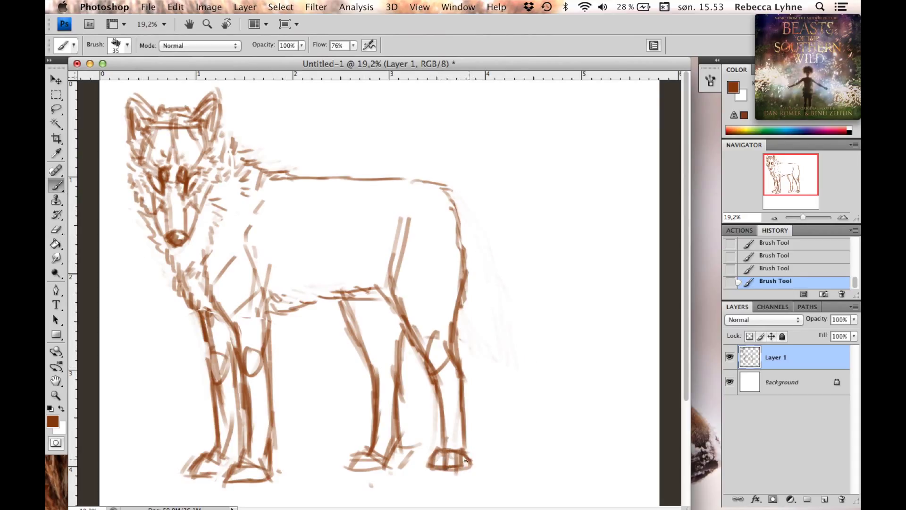
mouse_move(363, 467)
mouse_down()
mouse_move(351, 460)
mouse_move(358, 471)
mouse_up()
mouse_move(269, 463)
mouse_down()
mouse_move(250, 479)
mouse_move(231, 479)
mouse_up()
drag(217, 457, 209, 465)
Step: Erase stray strokes on the front and hind legs, then redraw the front legs
key(e)
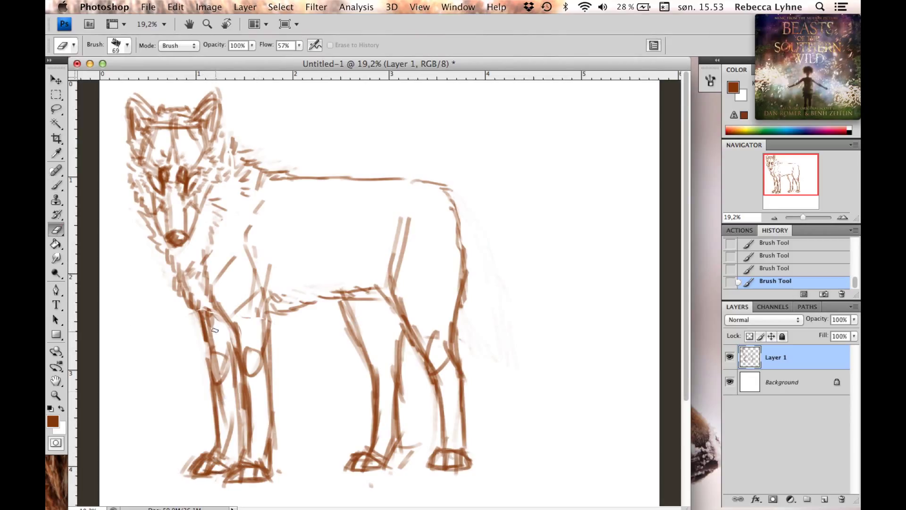
drag(222, 331, 215, 411)
mouse_move(250, 349)
mouse_down()
mouse_move(259, 378)
mouse_move(262, 359)
mouse_up()
drag(439, 333, 434, 373)
key(b)
drag(212, 330, 220, 401)
drag(236, 334, 248, 399)
Step: Redraw the hindquarter outline and draw a bushy drooping tail
mouse_move(461, 231)
mouse_down()
mouse_move(452, 341)
mouse_move(392, 361)
mouse_up()
drag(455, 214, 465, 249)
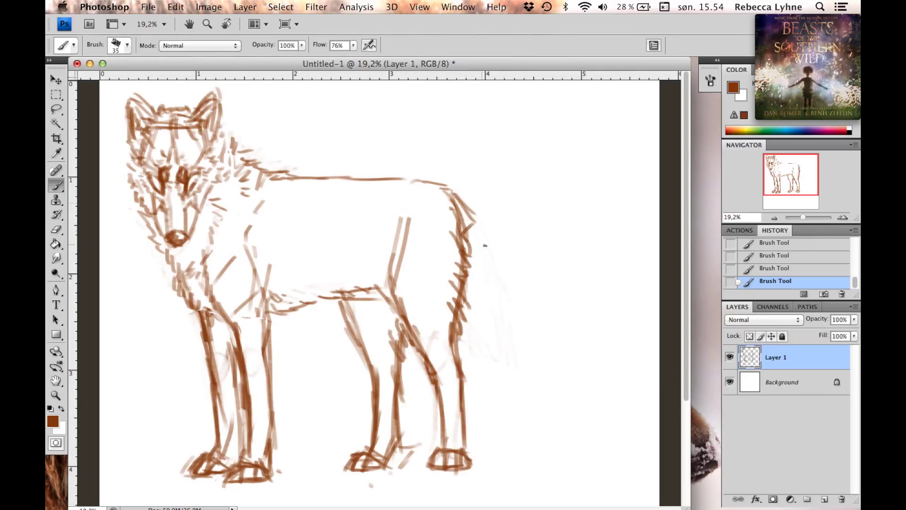
drag(461, 201, 493, 273)
mouse_move(488, 271)
mouse_down()
mouse_move(504, 301)
mouse_move(497, 378)
mouse_up()
drag(460, 316, 495, 373)
drag(502, 270, 500, 377)
drag(484, 239, 496, 294)
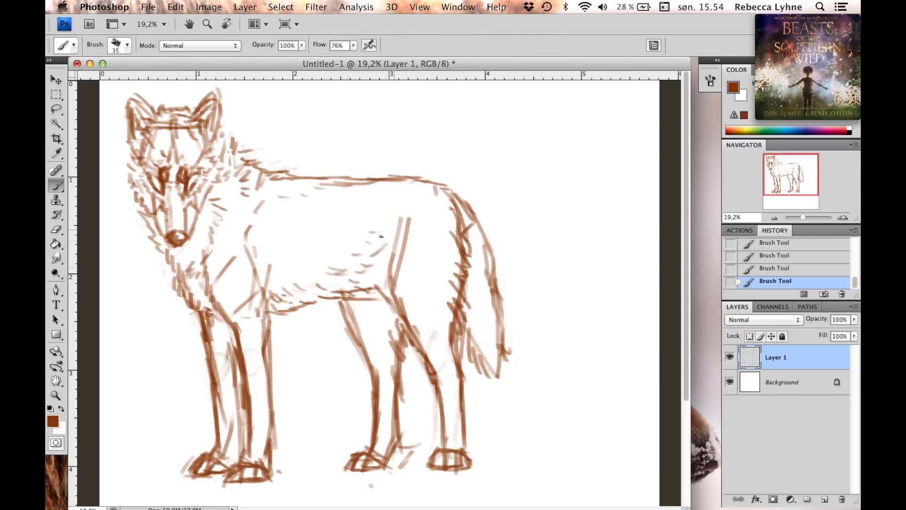
Step: Undo a belly stroke and redraw the hind thigh and leg
drag(375, 242, 325, 287)
key(super+z)
key(e)
drag(404, 215, 394, 288)
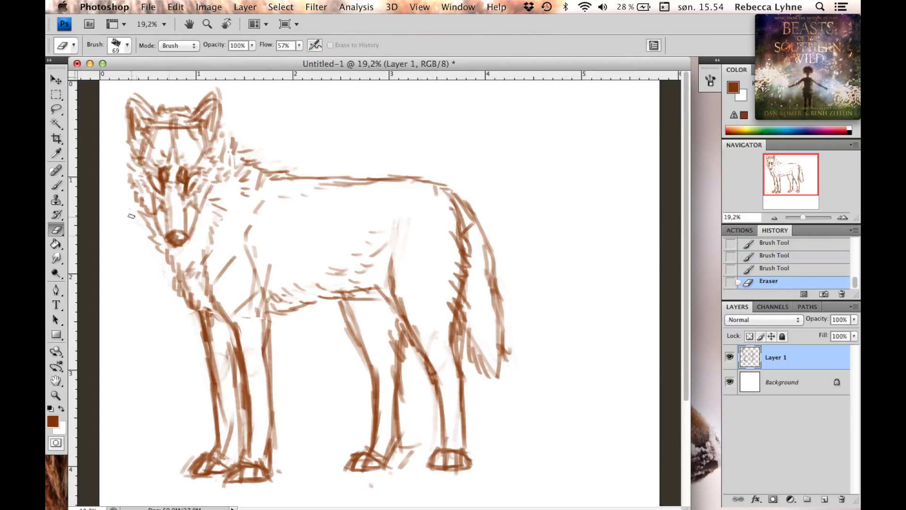
key(b)
drag(389, 235, 406, 345)
drag(394, 217, 389, 232)
mouse_move(441, 242)
mouse_down()
mouse_move(438, 310)
mouse_move(453, 340)
mouse_up()
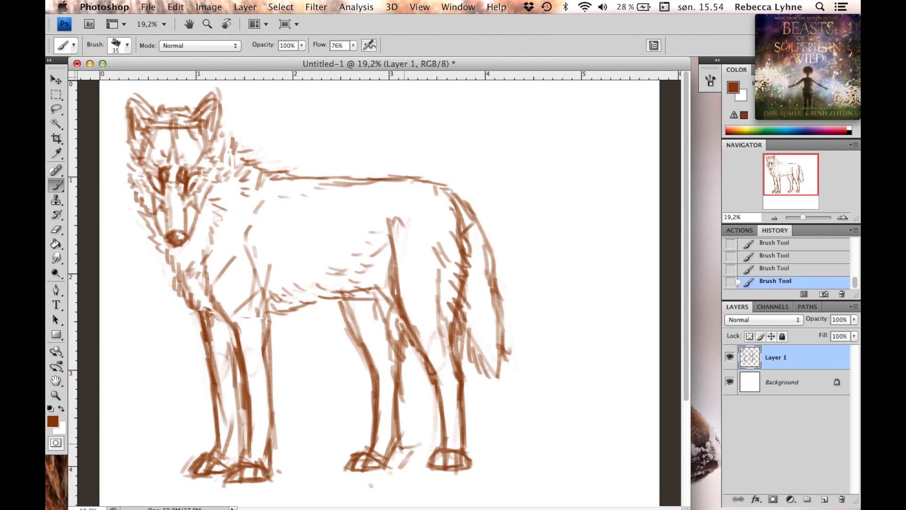
Step: Add Layer 2, lower the sketch layer's opacity, and set a black brush at size 13
click(825, 499)
click(773, 382)
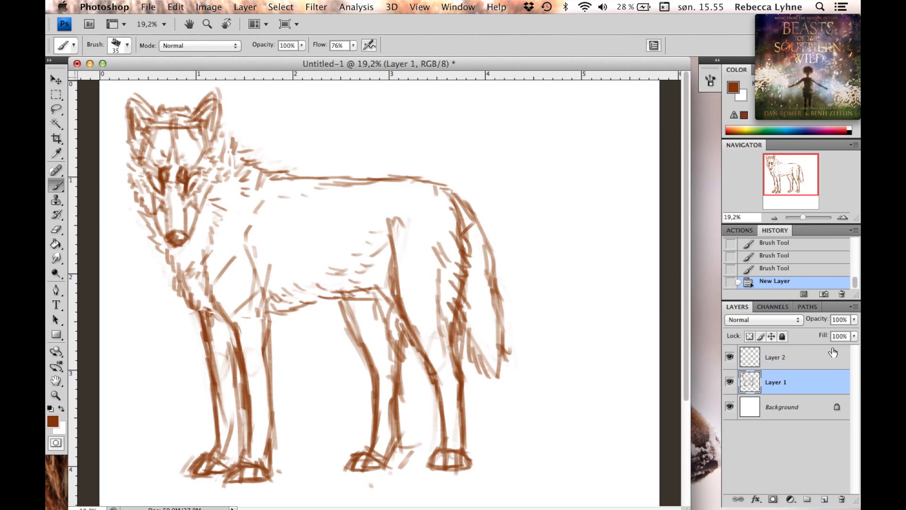
drag(854, 320, 808, 336)
click(774, 358)
click(126, 45)
text(13)
key(Return)
key(d)
scroll(258, 251, up, 5)
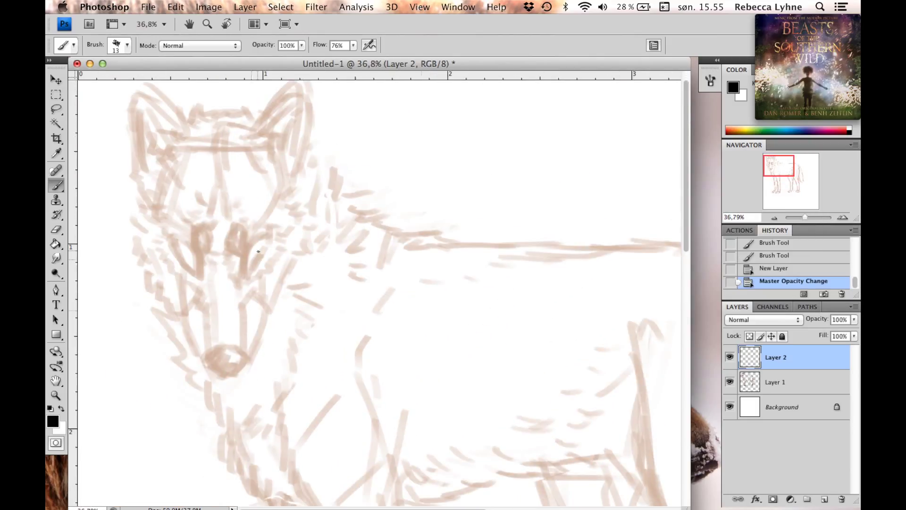
Step: Ink both wolf eyes in black, then erase to clean the white of the left eye
mouse_move(245, 253)
mouse_down()
mouse_move(245, 276)
mouse_move(255, 253)
mouse_up()
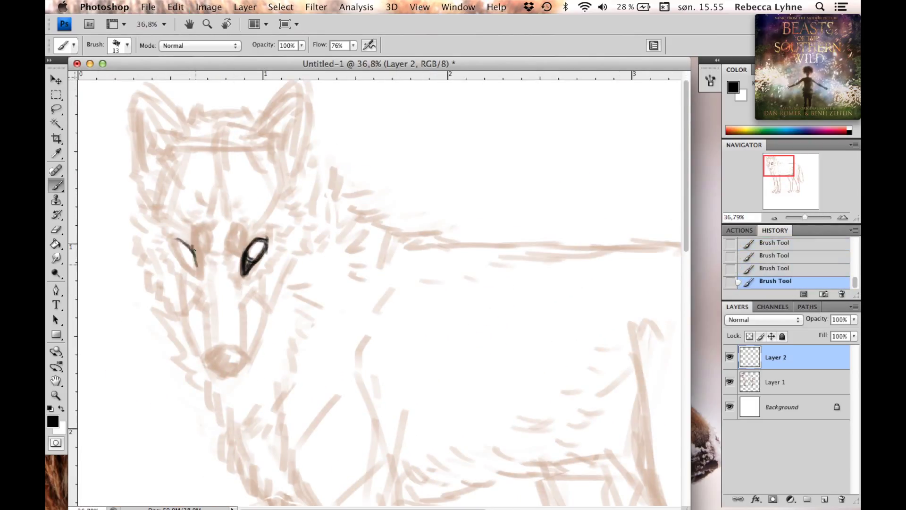
mouse_move(193, 249)
mouse_down()
mouse_move(194, 279)
mouse_move(181, 245)
mouse_up()
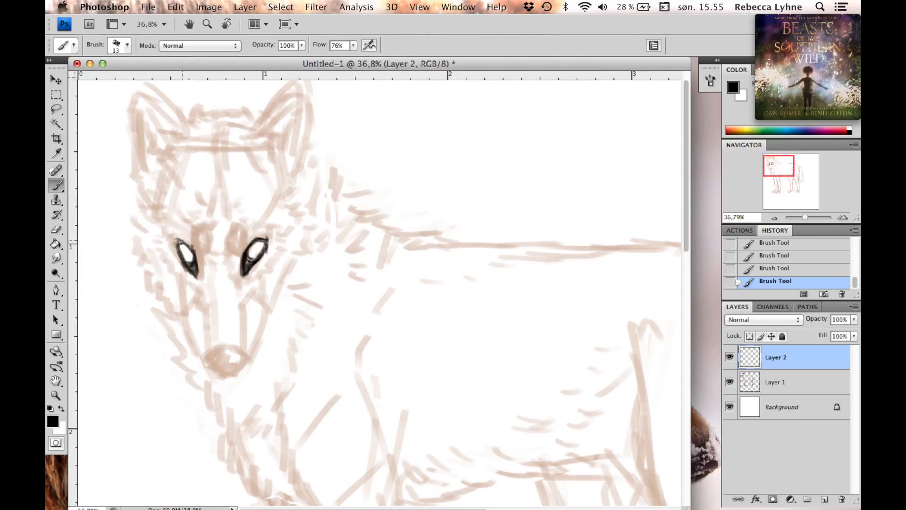
key(e)
right_click(130, 192)
key(Escape)
drag(184, 256, 187, 250)
drag(185, 252, 188, 260)
drag(184, 249, 187, 257)
drag(187, 255, 189, 262)
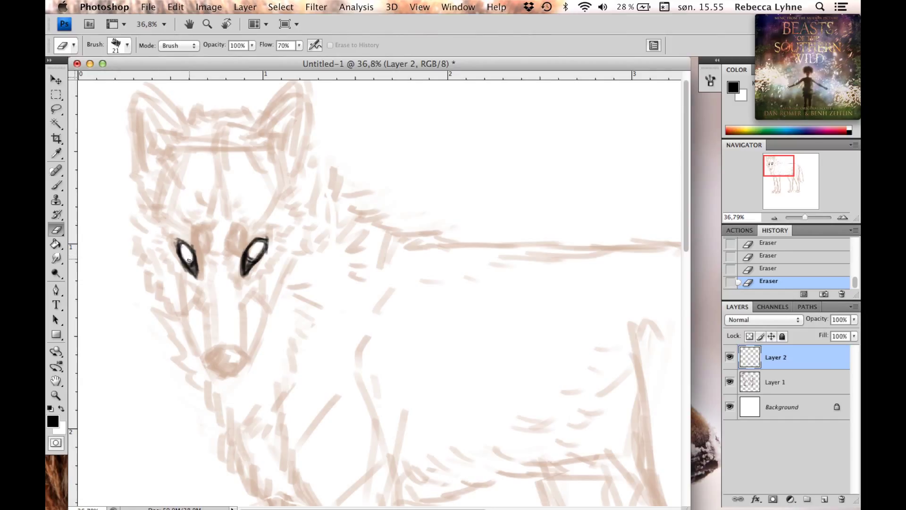
Step: Erase a small stray mark and add a stroke at the right eye's upper corner
key(b)
key(e)
click(162, 285)
key(b)
drag(263, 243, 268, 241)
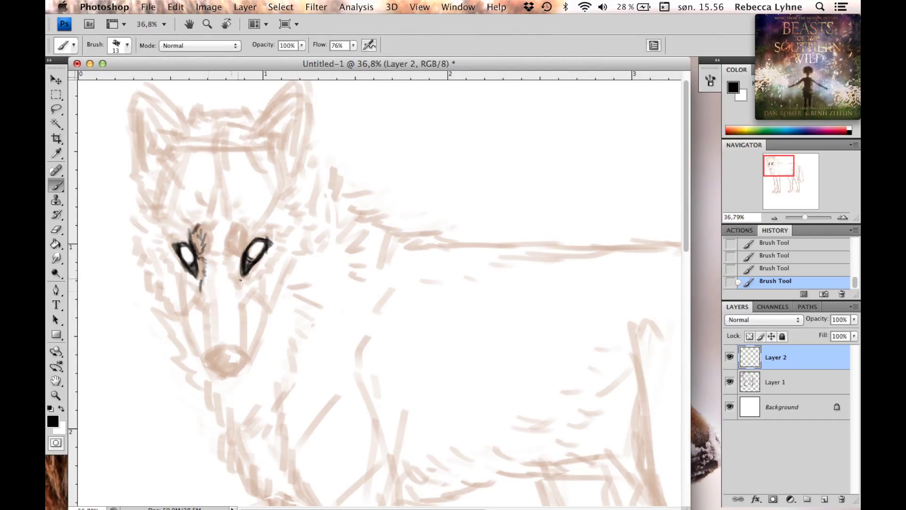
key(super+z)
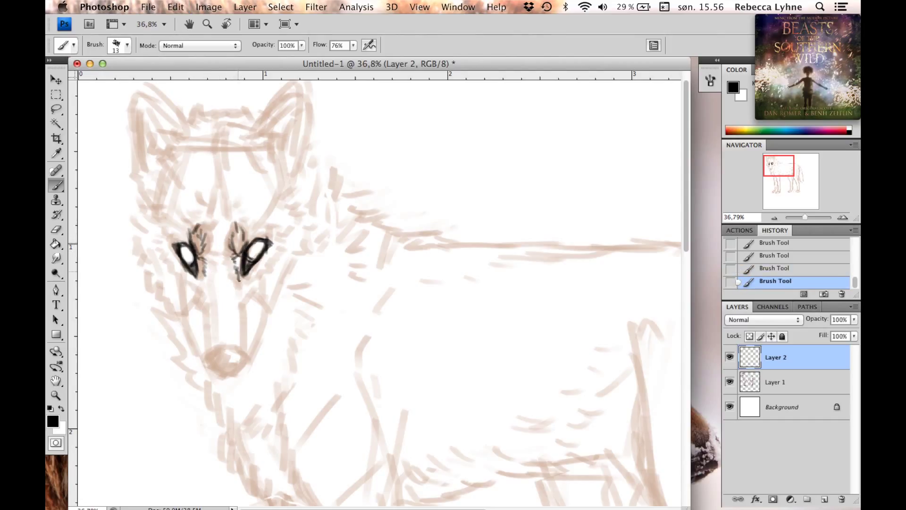
Step: Hatch fur along both eyes' outer edges and between the eyes toward the forehead
drag(283, 240, 246, 295)
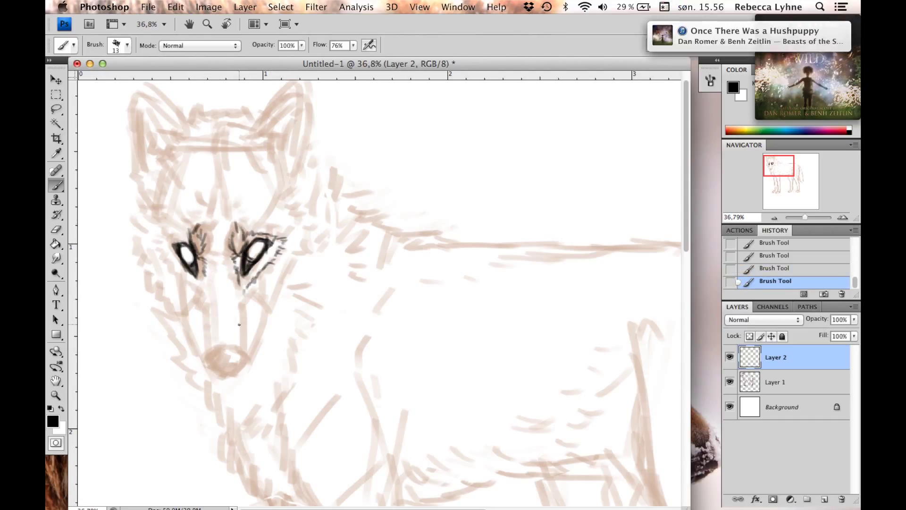
drag(186, 234, 170, 246)
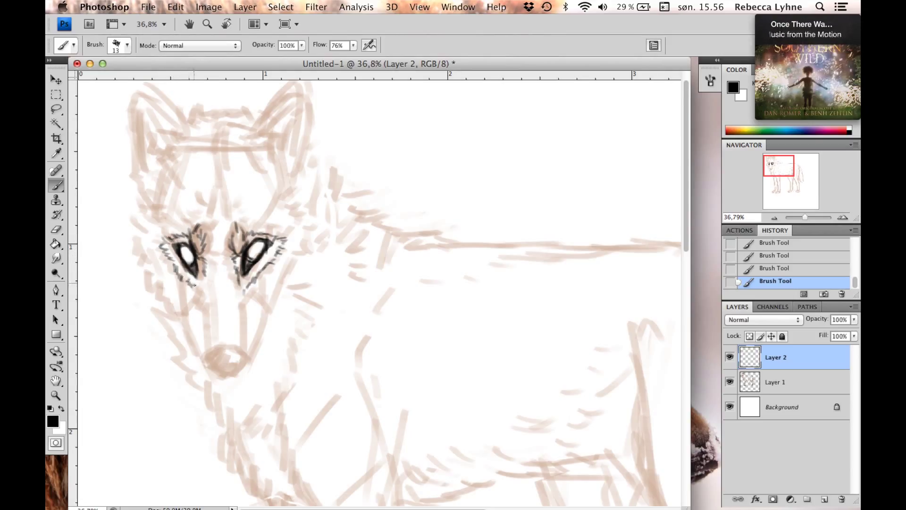
drag(198, 296, 207, 276)
drag(212, 245, 223, 193)
key(super+z)
click(773, 381)
Step: Fade the sketch further and ink the muzzle, left cheek and both jaw lines on Layer 2
drag(853, 319, 831, 328)
click(774, 357)
scroll(377, 283, up, 1)
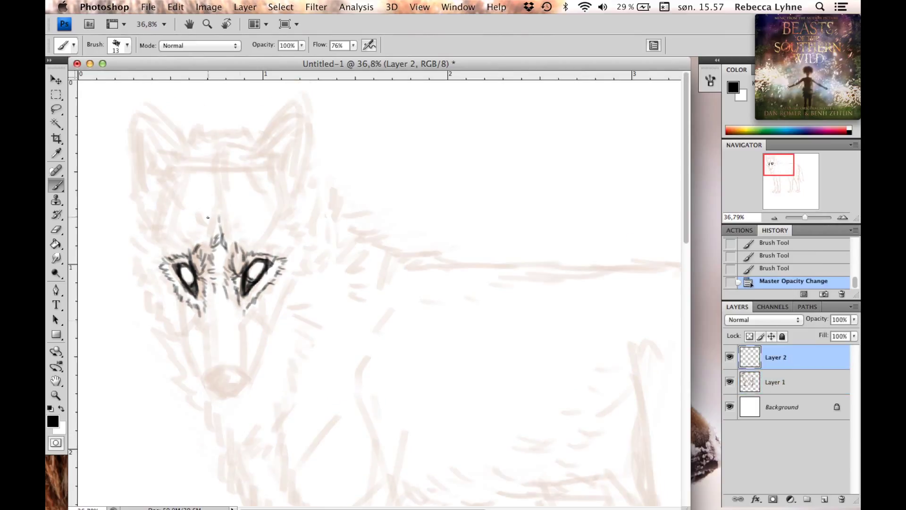
drag(204, 309, 213, 377)
drag(230, 307, 236, 333)
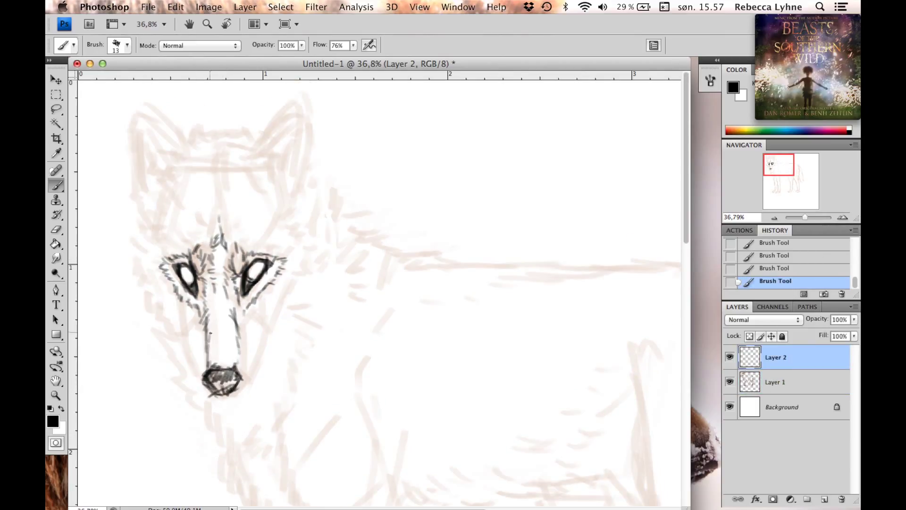
drag(152, 251, 156, 218)
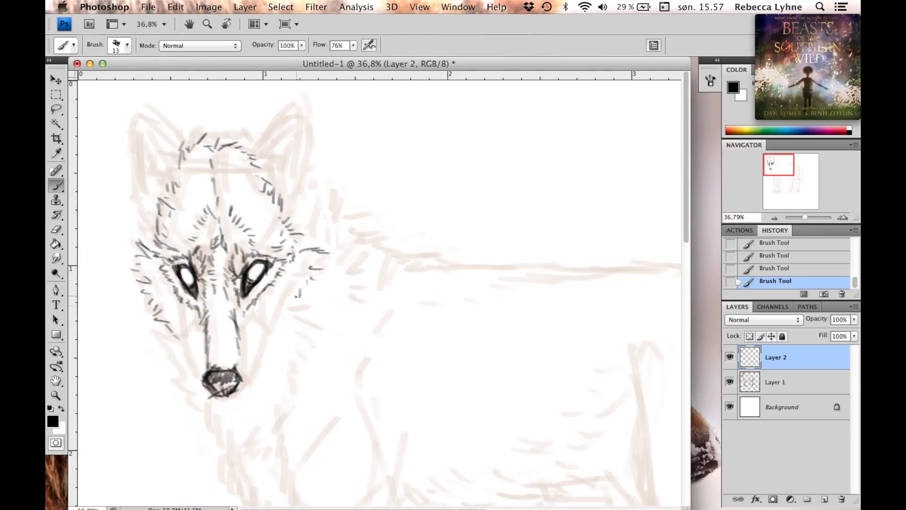
drag(224, 398, 287, 327)
mouse_move(210, 394)
mouse_down()
mouse_move(194, 363)
mouse_move(197, 315)
mouse_move(203, 377)
mouse_up()
drag(190, 329, 195, 371)
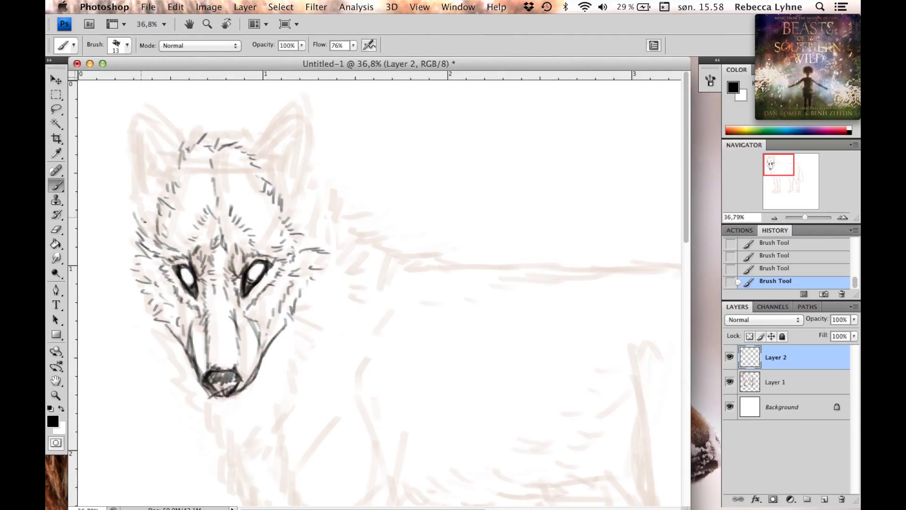
Step: Outline both ears with dark strokes, undoing the last ear attempt
drag(140, 193, 131, 112)
mouse_move(132, 109)
mouse_down()
mouse_move(174, 138)
mouse_move(184, 156)
mouse_up()
drag(256, 162, 302, 109)
drag(304, 107, 299, 192)
drag(304, 106, 284, 126)
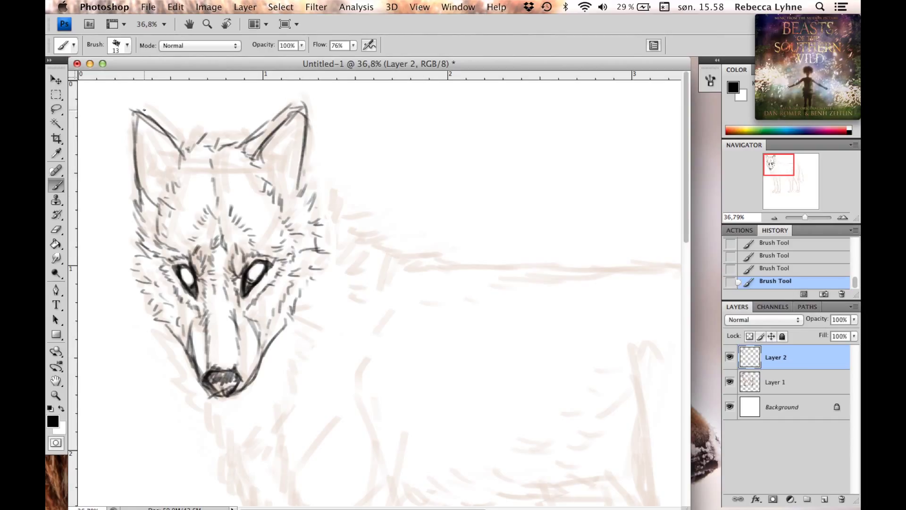
drag(144, 110, 198, 144)
key(alt+super+z)
key(alt+super+z)
key(alt+super+z)
key(alt+super+z)
Step: Erase the dark ear outlines, redraw the right ear, and hatch inside both ears
key(e)
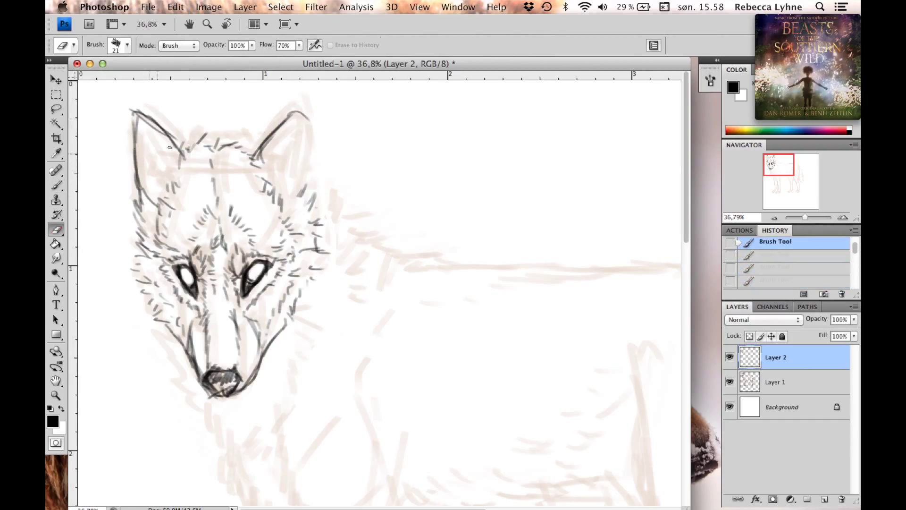
drag(138, 189, 132, 111)
mouse_move(259, 156)
mouse_down()
mouse_move(293, 113)
mouse_move(309, 112)
mouse_up()
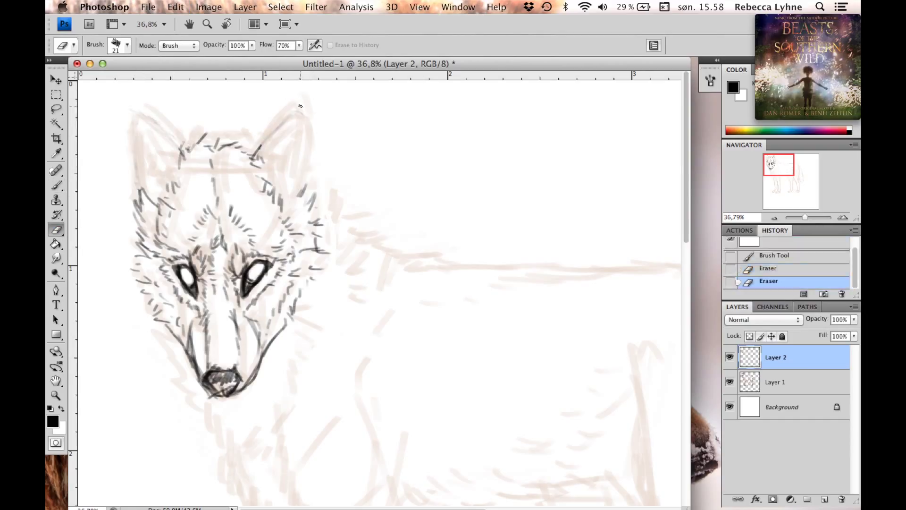
key(b)
drag(248, 153, 298, 107)
mouse_move(281, 148)
mouse_down()
mouse_move(293, 164)
mouse_move(283, 204)
mouse_up()
mouse_move(309, 158)
mouse_down()
mouse_move(302, 189)
mouse_move(293, 110)
mouse_up()
drag(173, 169, 142, 149)
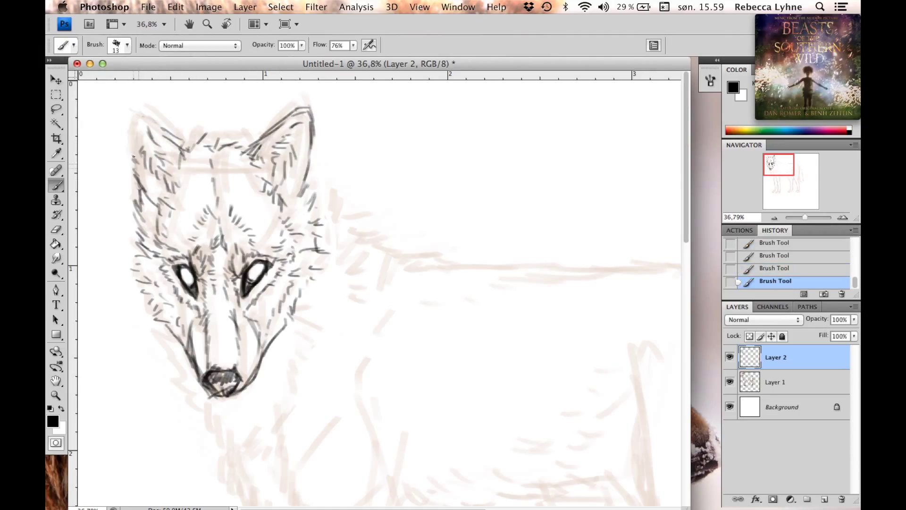
drag(138, 113, 188, 144)
Step: Add fur strokes along the left cheek and jaw and the right side of the head
scroll(196, 270, down, 2)
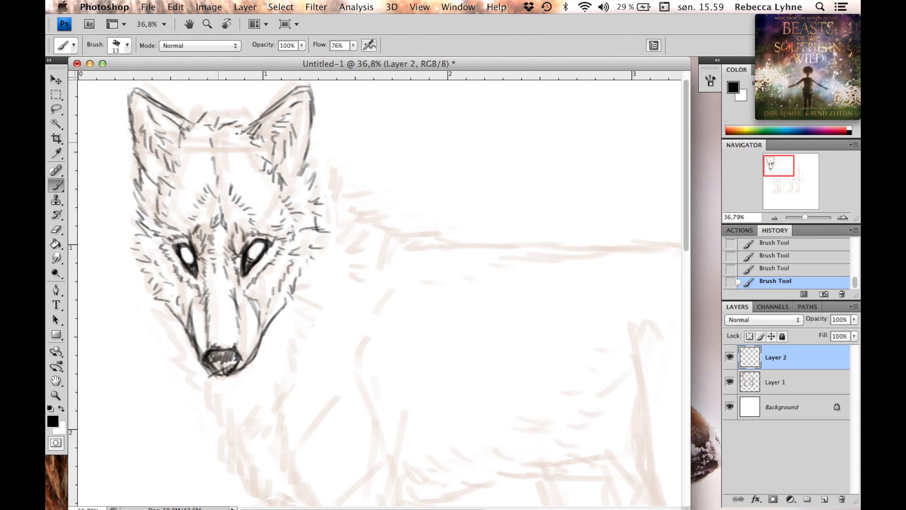
mouse_move(805, 217)
mouse_down()
mouse_move(796, 217)
mouse_move(805, 217)
mouse_up()
scroll(396, 340, up, 1)
drag(382, 342, 401, 241)
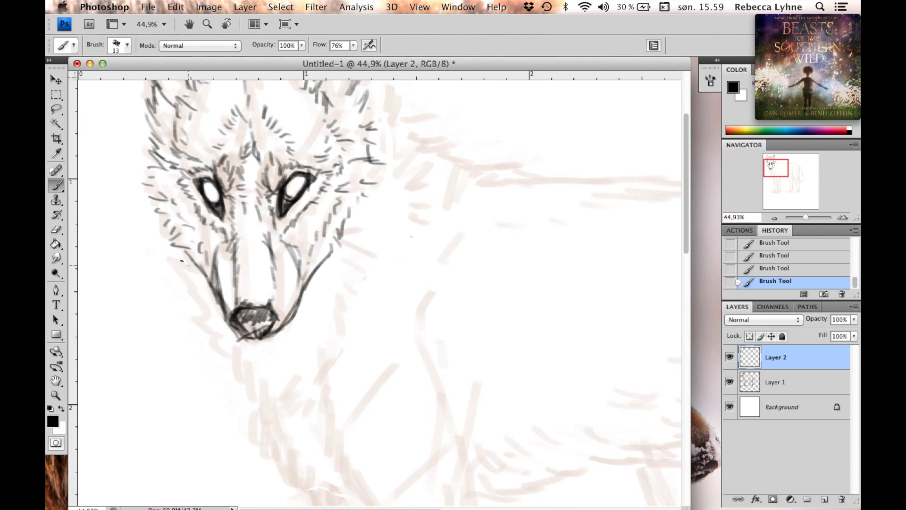
drag(175, 276, 203, 302)
mouse_move(184, 315)
mouse_down()
mouse_move(229, 349)
mouse_move(188, 407)
mouse_up()
drag(332, 144, 360, 192)
mouse_move(373, 231)
mouse_down()
mouse_move(399, 275)
mouse_move(380, 313)
mouse_up()
Step: Add fur strokes over the chest, down the neck, and along the upper neck and back
drag(392, 396, 419, 287)
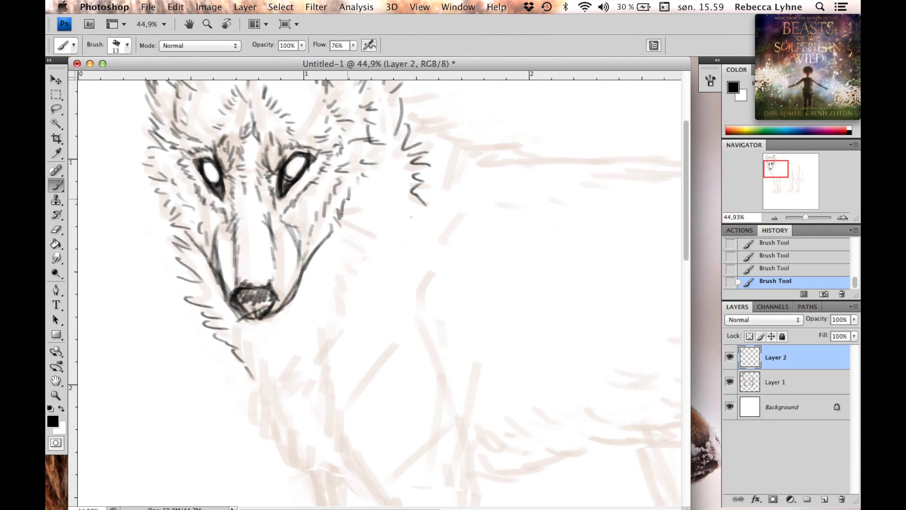
drag(375, 199, 349, 232)
mouse_move(377, 241)
mouse_down()
mouse_move(346, 309)
mouse_move(326, 429)
mouse_up()
drag(393, 390, 398, 306)
drag(245, 273, 257, 337)
mouse_move(439, 154)
mouse_down()
mouse_move(430, 243)
mouse_move(378, 279)
mouse_up()
drag(349, 124, 373, 147)
drag(354, 139, 382, 154)
drag(394, 173, 429, 161)
drag(404, 191, 439, 166)
drag(441, 304, 446, 312)
scroll(447, 312, down, 5)
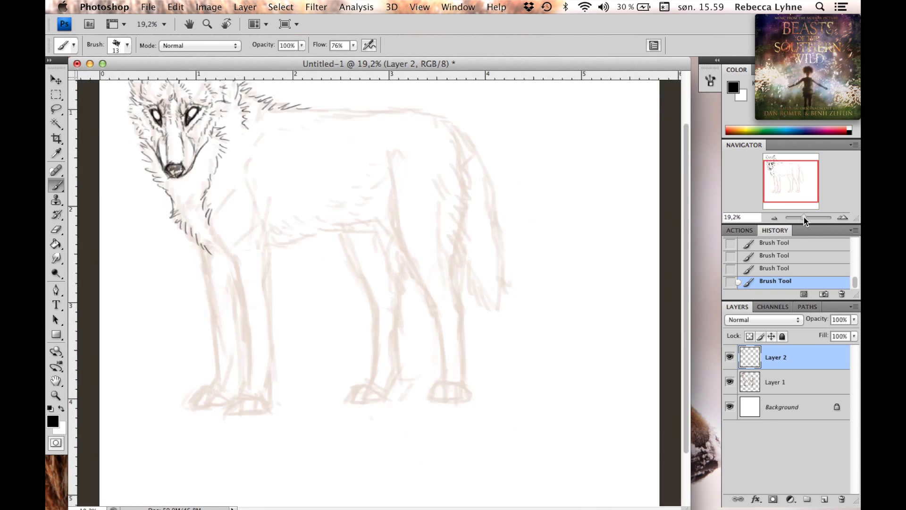
Step: Add cheek fur strokes and ink a line down from the chest into the front leg
scroll(269, 257, up, 3)
mouse_move(145, 266)
mouse_down()
mouse_move(123, 212)
mouse_move(131, 239)
mouse_up()
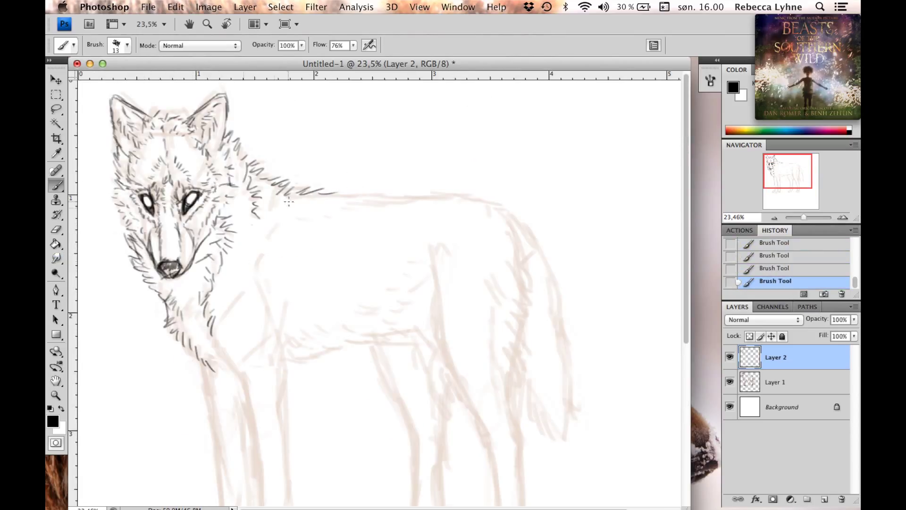
drag(216, 342, 251, 392)
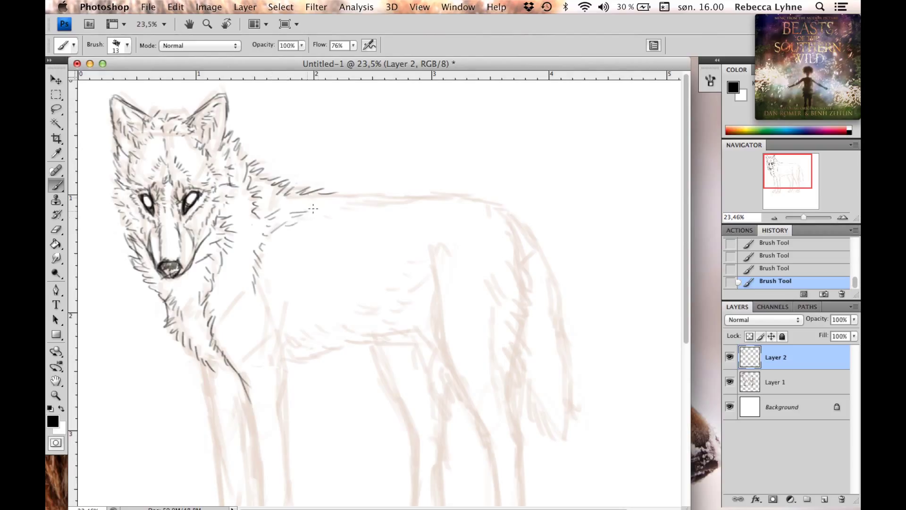
drag(419, 332, 419, 336)
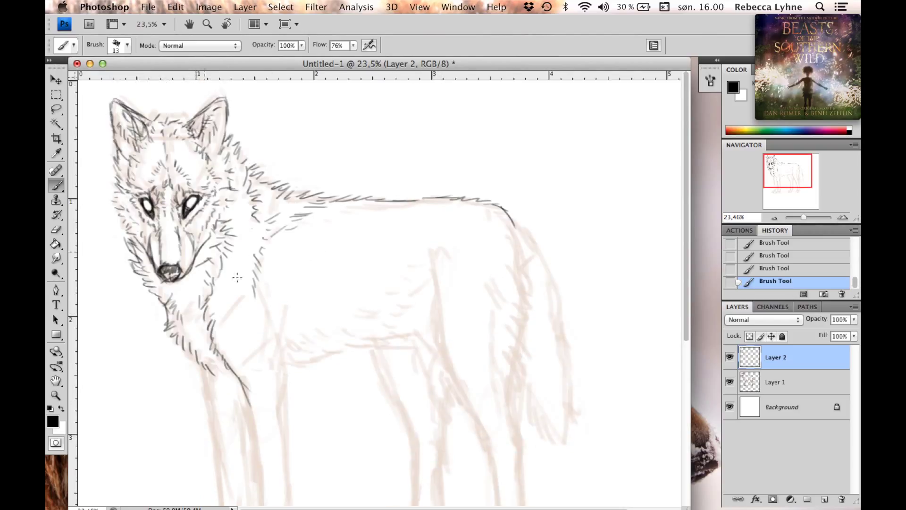
scroll(237, 278, down, 5)
mouse_move(195, 279)
mouse_down()
mouse_move(215, 371)
mouse_move(220, 460)
mouse_up()
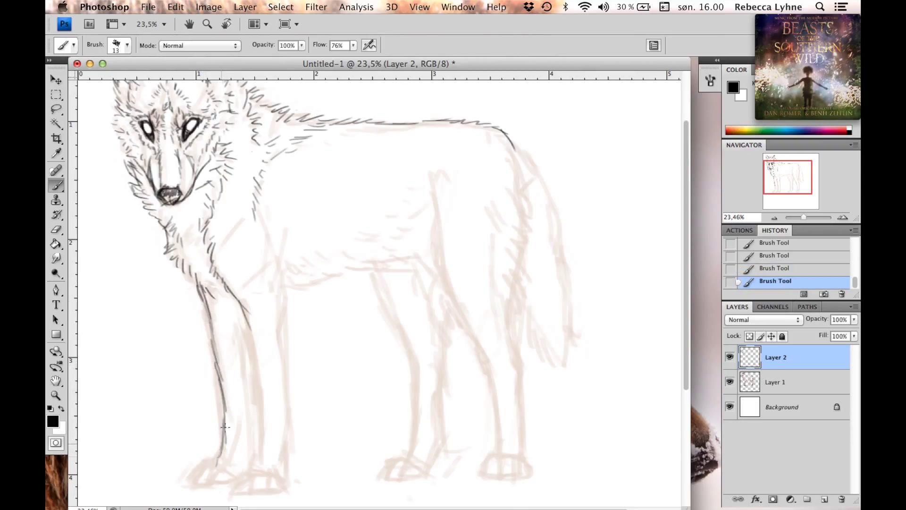
scroll(209, 296, down, 4)
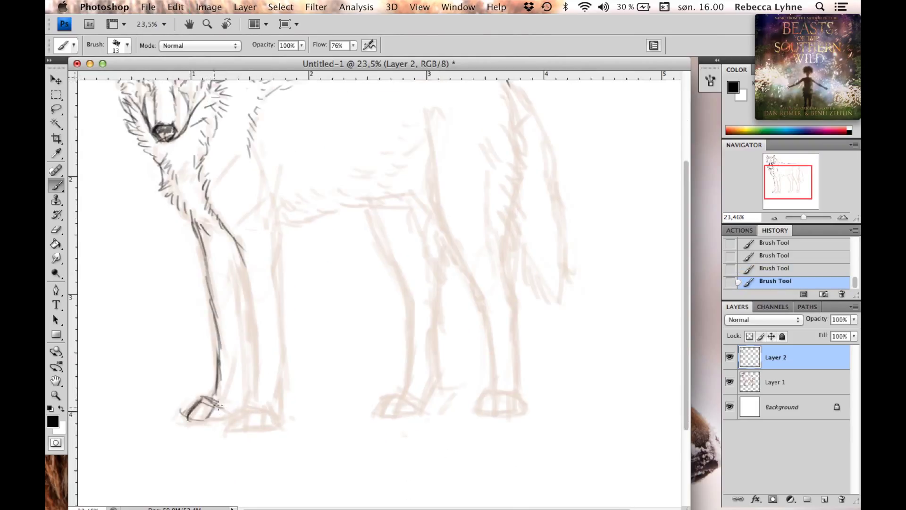
Step: Ink the back edge and contours of both front legs
drag(241, 388, 231, 410)
drag(242, 330, 248, 394)
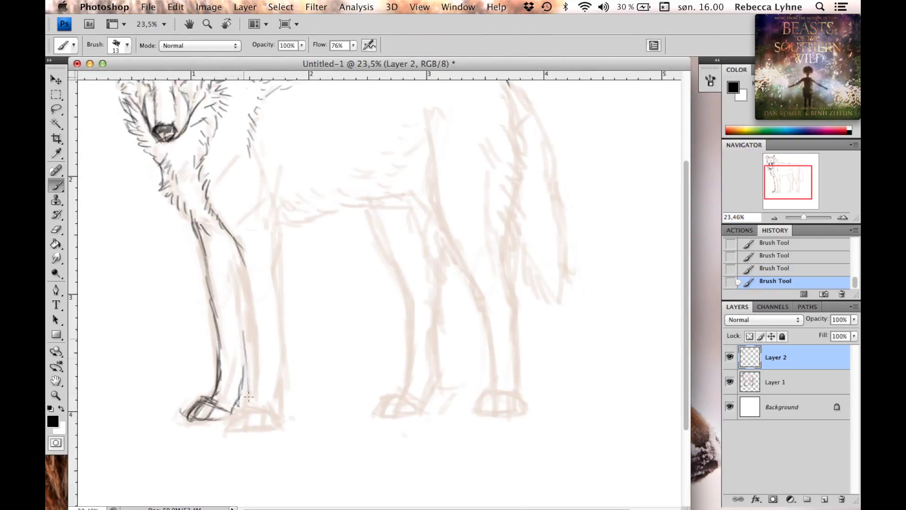
scroll(255, 350, up, 2)
drag(238, 283, 247, 392)
scroll(272, 258, up, 2)
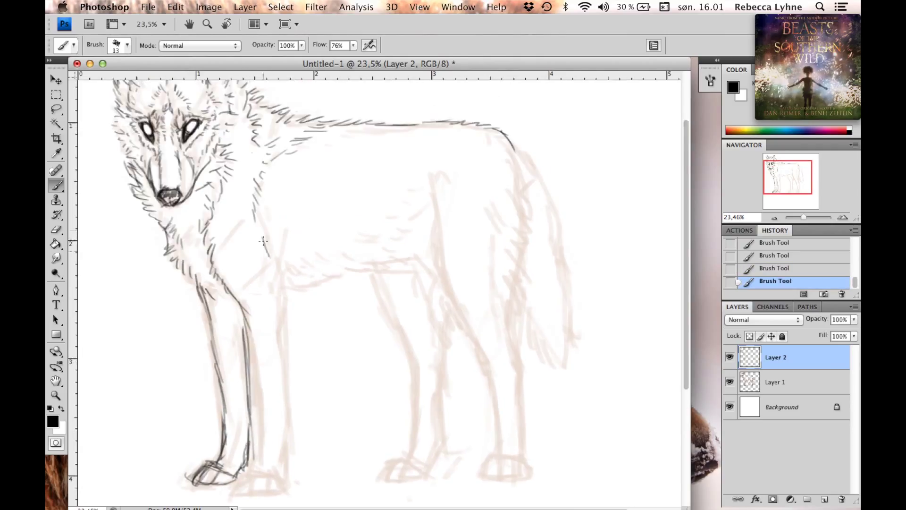
scroll(289, 348, down, 2)
drag(287, 283, 282, 431)
scroll(282, 408, down, 2)
drag(240, 253, 255, 350)
drag(255, 288, 260, 408)
scroll(326, 338, down, 2)
Step: Erase a stray front-leg line and redraw the leg strokes down toward the paws
key(e)
drag(212, 248, 222, 307)
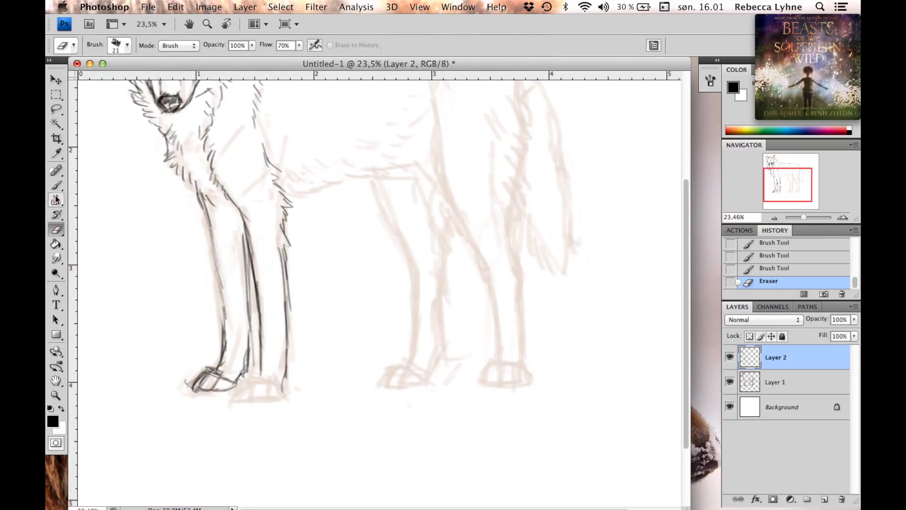
key(b)
drag(203, 217, 223, 304)
drag(215, 260, 228, 333)
scroll(243, 379, down, 1)
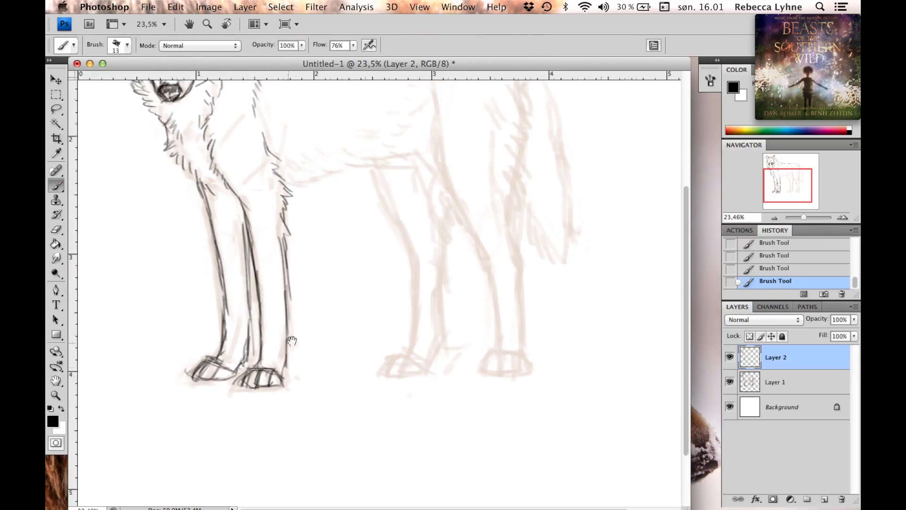
scroll(291, 340, up, 4)
scroll(292, 340, right, 2)
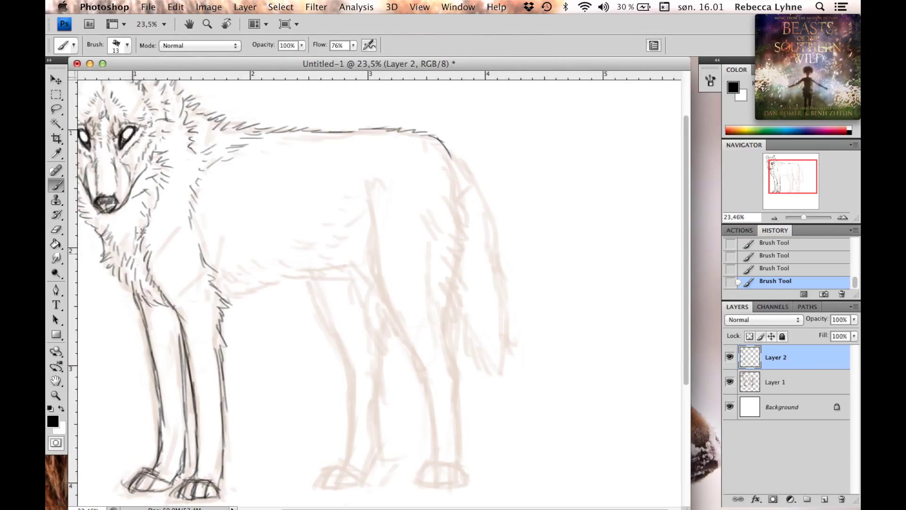
Step: Undo the last stroke, then add belly fur and short strokes beside the leg
scroll(141, 231, up, 2)
scroll(141, 232, left, 2)
key(super+z)
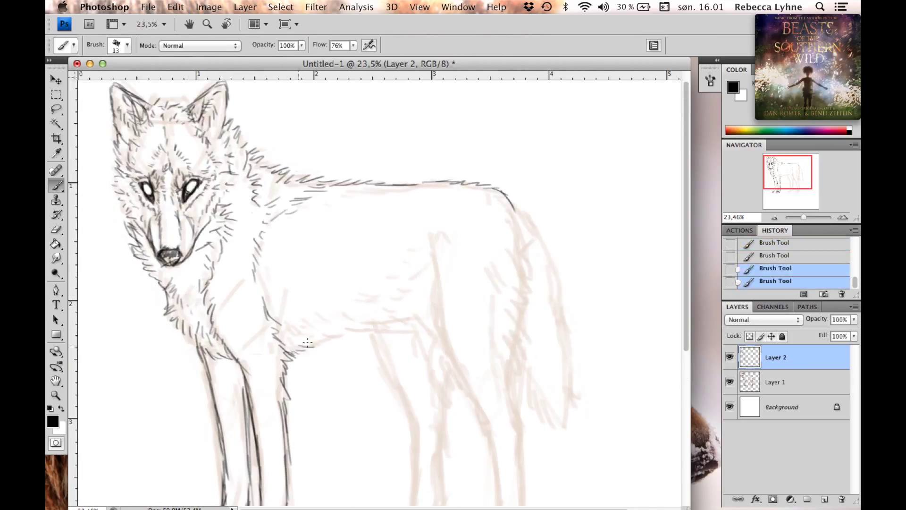
scroll(307, 343, right, 2)
mouse_move(310, 338)
mouse_down()
mouse_move(420, 332)
mouse_move(411, 349)
mouse_up()
scroll(258, 346, up, 1)
drag(381, 291, 428, 330)
Step: Ink fur along the front of the hind leg and extend its contour down toward the paw
scroll(398, 282, down, 3)
scroll(398, 281, right, 2)
drag(358, 216, 368, 243)
drag(359, 240, 410, 357)
drag(371, 279, 411, 357)
scroll(416, 435, up, 1)
mouse_move(426, 163)
mouse_down()
mouse_move(448, 260)
mouse_move(427, 347)
mouse_up()
drag(436, 264, 431, 332)
scroll(372, 202, down, 2)
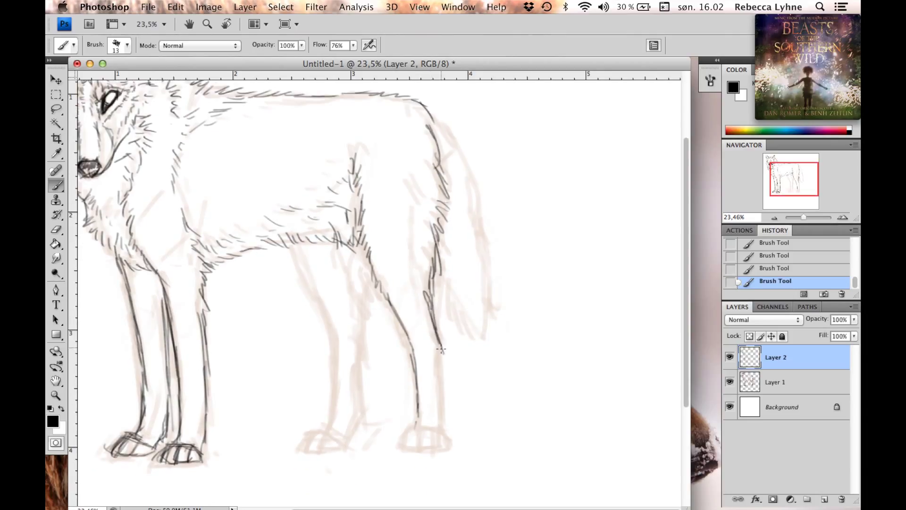
drag(439, 373, 440, 428)
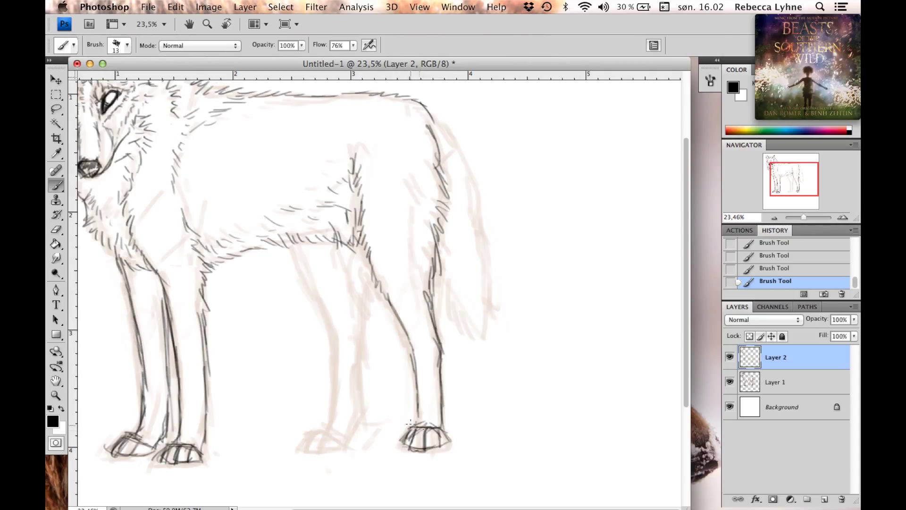
Step: Erase a stray hind-leg line, re-ink the hind-leg edges, and add hind paw details
key(e)
drag(413, 349, 416, 420)
key(b)
drag(403, 322, 425, 433)
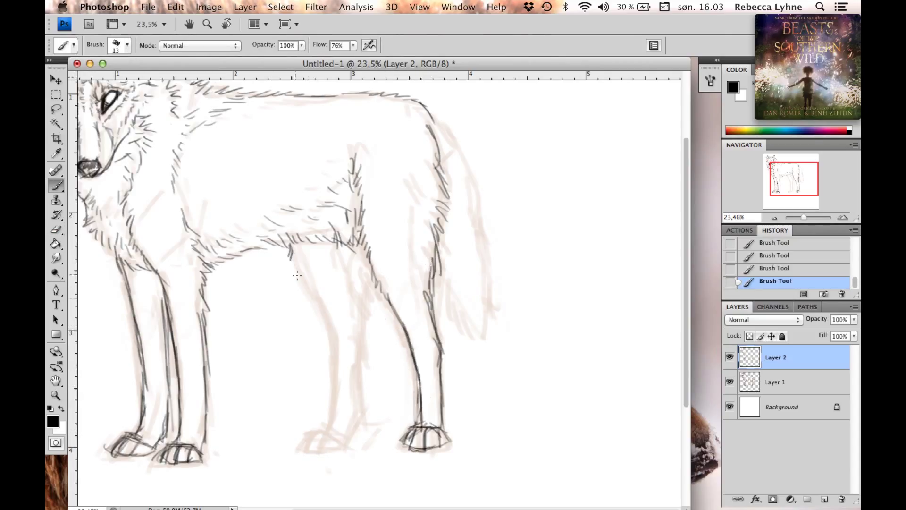
mouse_move(297, 276)
mouse_down()
mouse_move(333, 347)
mouse_move(336, 406)
mouse_move(319, 454)
mouse_move(307, 453)
mouse_up()
drag(366, 259, 367, 328)
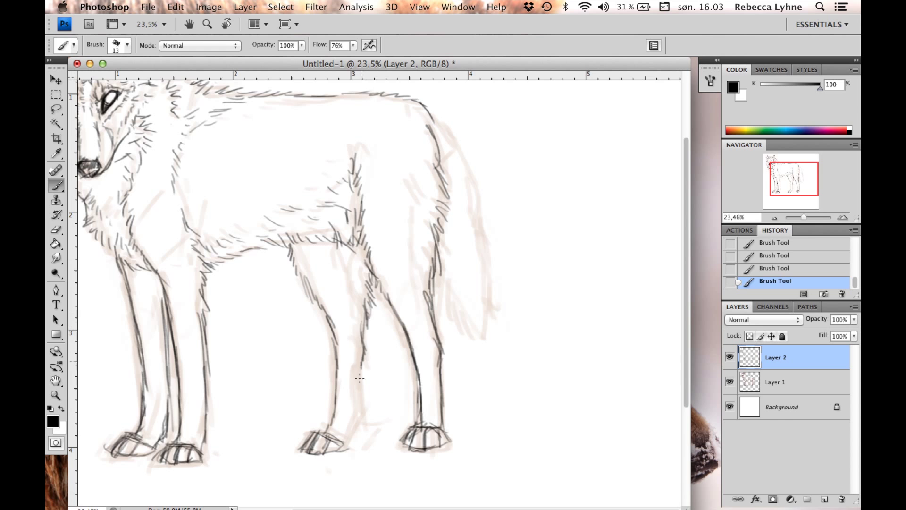
mouse_move(360, 377)
mouse_down()
mouse_move(348, 444)
mouse_move(306, 476)
mouse_up()
scroll(350, 424, left, 3)
scroll(349, 425, right, 3)
Step: Transform the lassoed hind paw and move it slightly into place
key(l)
key(ctrl+t)
key(v)
key(Return)
drag(356, 411, 363, 406)
key(ctrl+d)
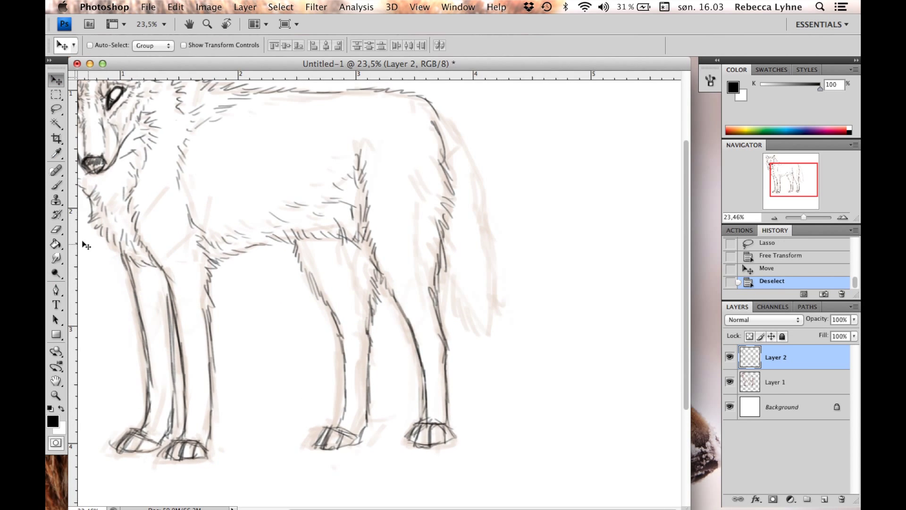
Step: Add brush strokes along the hind leg and back line, comparing the last stroke
key(b)
drag(441, 309, 443, 338)
drag(439, 298, 441, 337)
drag(441, 314, 446, 359)
scroll(443, 283, up, 2)
mouse_move(432, 130)
mouse_down()
mouse_move(446, 142)
mouse_move(485, 279)
mouse_up()
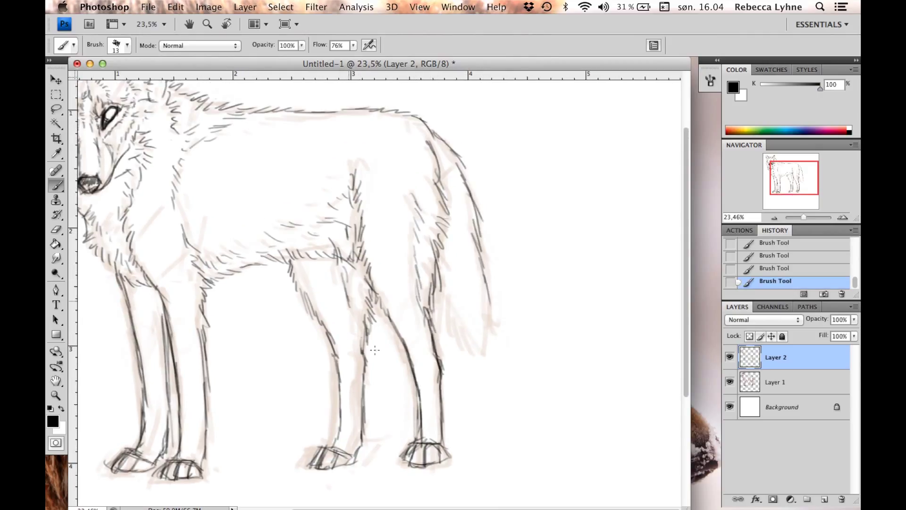
scroll(502, 196, up, 2)
scroll(502, 196, left, 3)
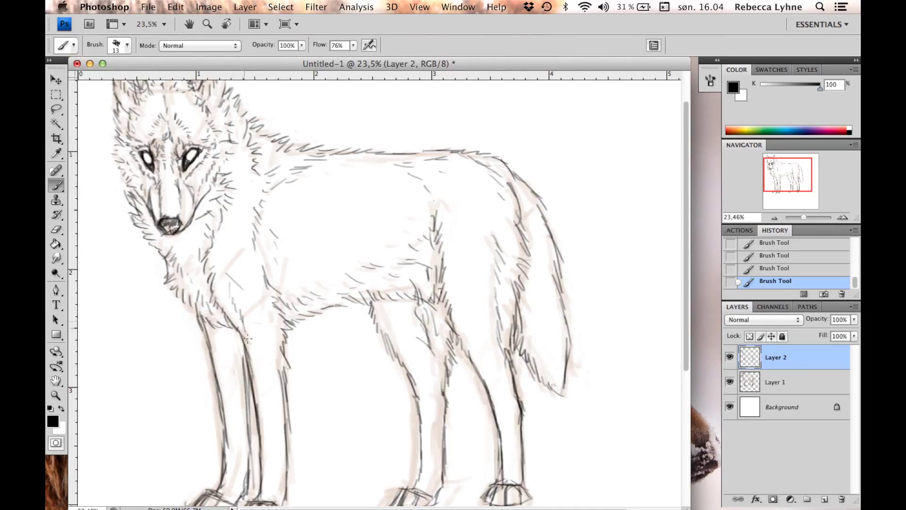
scroll(314, 348, down, 2)
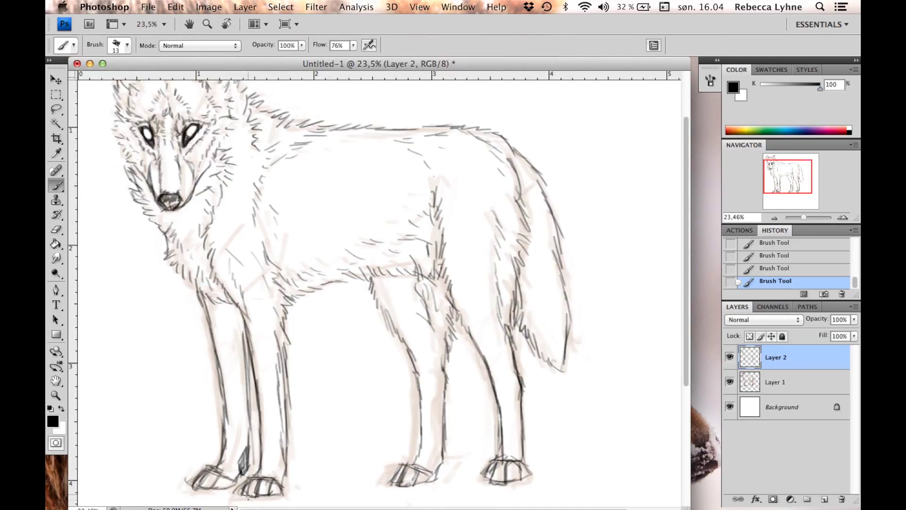
key(ctrl+z)
key(ctrl+z)
Step: Ink a line down the front leg and add sketch strokes on both legs
drag(242, 319, 244, 405)
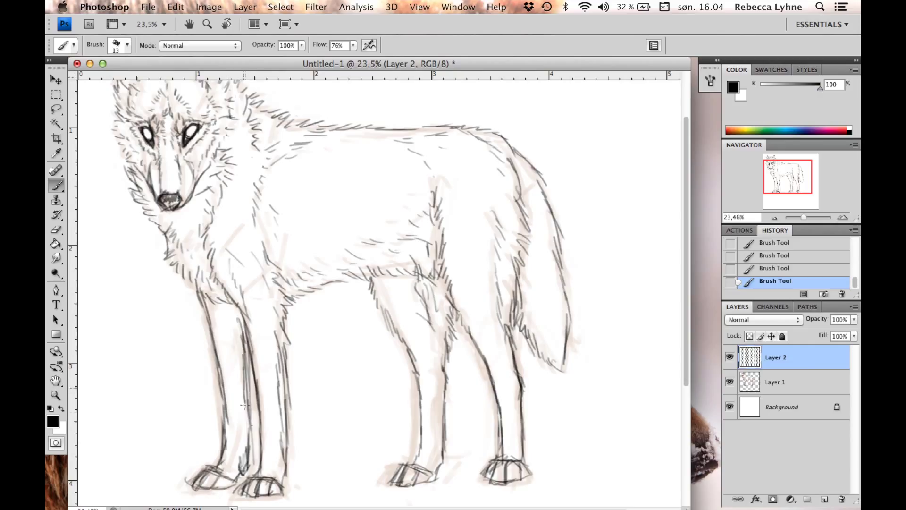
drag(238, 302, 224, 313)
drag(404, 282, 438, 354)
scroll(319, 226, down, 5)
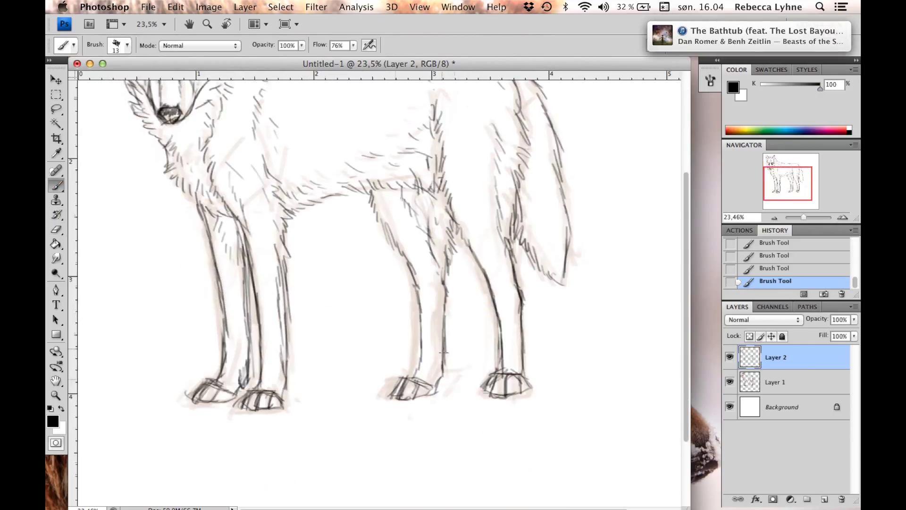
Step: Try a freehand selection around the hind paw, then clear it
key(l)
mouse_move(361, 353)
mouse_down()
mouse_move(437, 391)
mouse_move(408, 383)
mouse_up()
key(v)
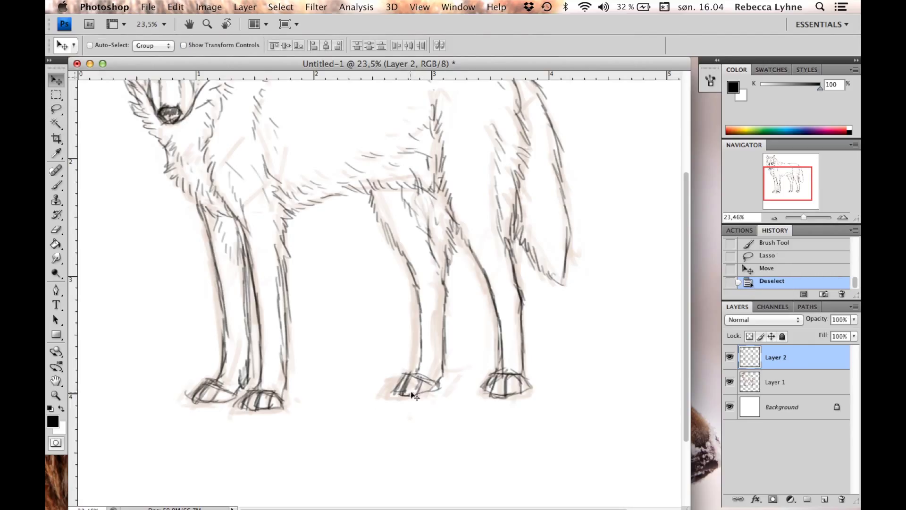
key(b)
key(ctrl+d)
scroll(377, 283, up, 3)
drag(804, 217, 802, 217)
scroll(783, 264, up, 1)
Step: Lasso the hind legs, transform them and shift them left into place
key(l)
mouse_move(486, 357)
mouse_down()
mouse_move(317, 394)
mouse_move(326, 359)
mouse_up()
key(ctrl+t)
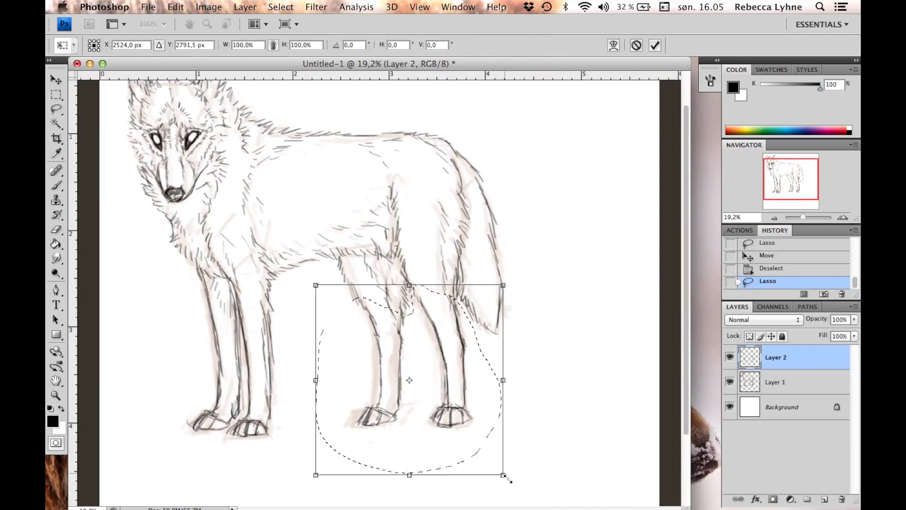
key(v)
drag(415, 378, 381, 377)
key(Return)
key(ctrl+d)
Step: Lasso the front legs, transform them and move them down so the paws sit lower
key(l)
mouse_move(173, 399)
mouse_down()
mouse_move(294, 349)
mouse_move(198, 273)
mouse_up()
key(ctrl+r)
key(ctrl+t)
drag(179, 431, 183, 440)
key(v)
key(Return)
drag(236, 453, 249, 465)
key(ctrl+d)
scroll(299, 378, up, 2)
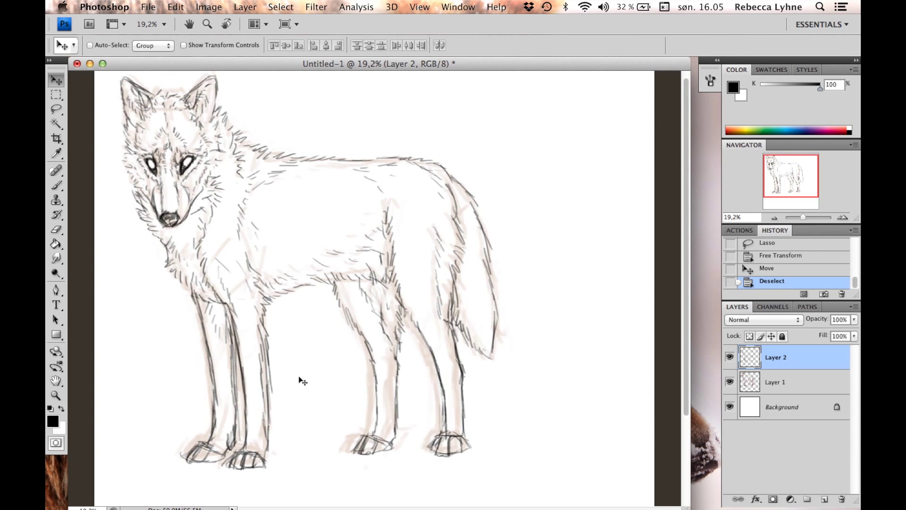
mouse_move(152, 184)
mouse_down()
mouse_move(174, 185)
mouse_move(452, 330)
mouse_move(331, 330)
mouse_up()
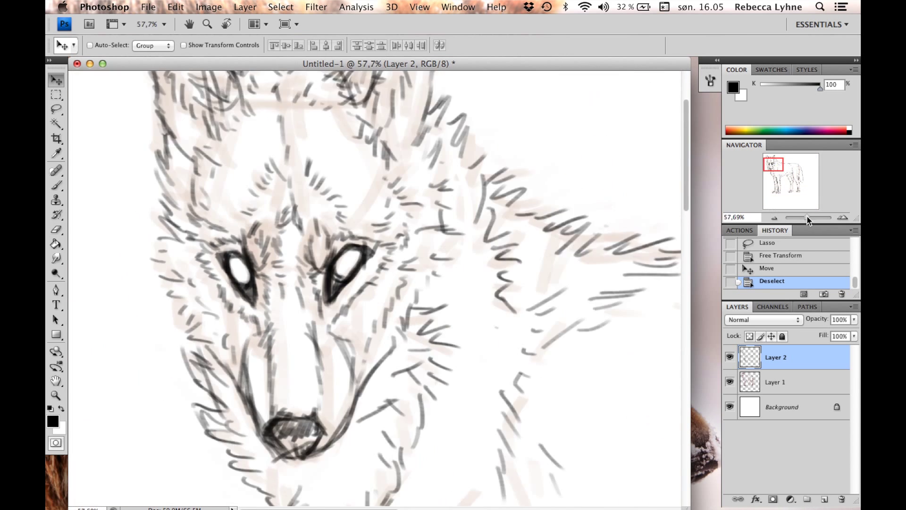
Step: Erase the wolf's old eyes from the line art
key(e)
drag(357, 250, 325, 269)
drag(222, 250, 250, 302)
drag(253, 262, 243, 294)
Step: Redraw both eyes on a new Layer 3, cleaning the left eye's interior
click(825, 499)
key(b)
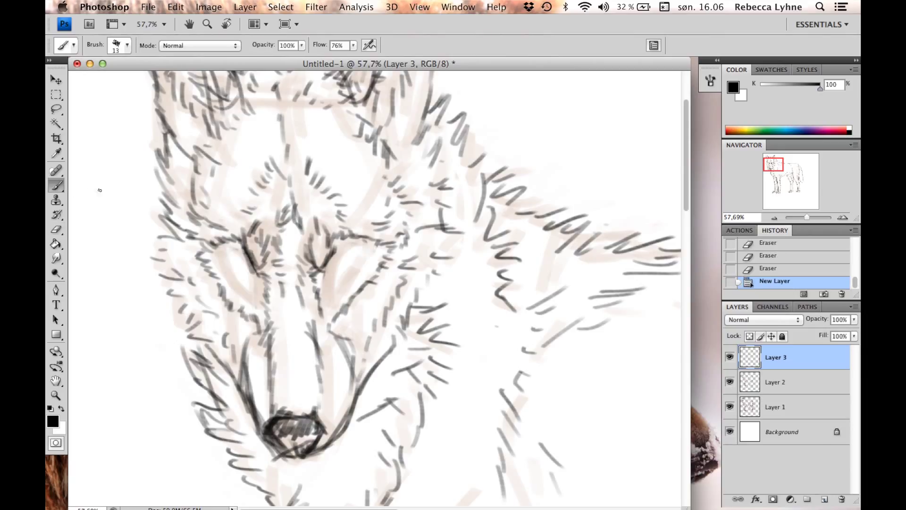
mouse_move(330, 261)
mouse_down()
mouse_move(353, 302)
mouse_move(361, 264)
mouse_move(332, 273)
mouse_move(328, 295)
mouse_up()
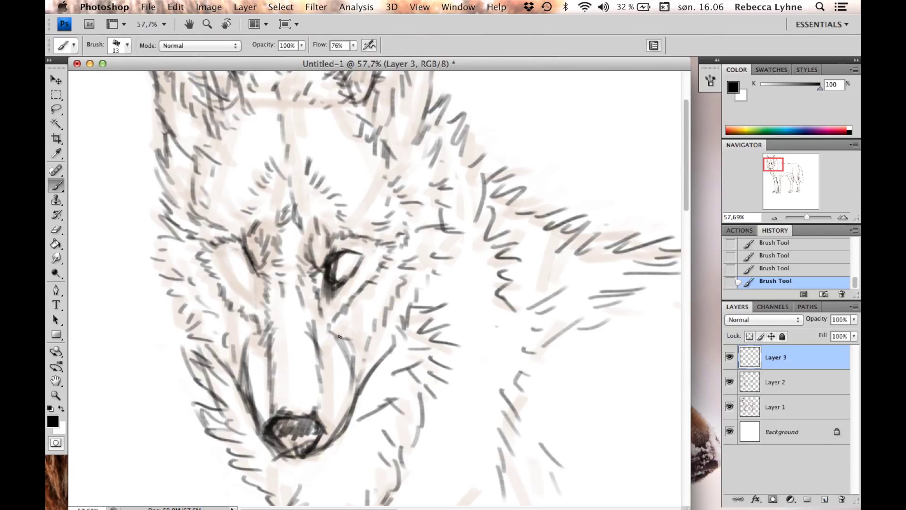
drag(221, 253, 253, 297)
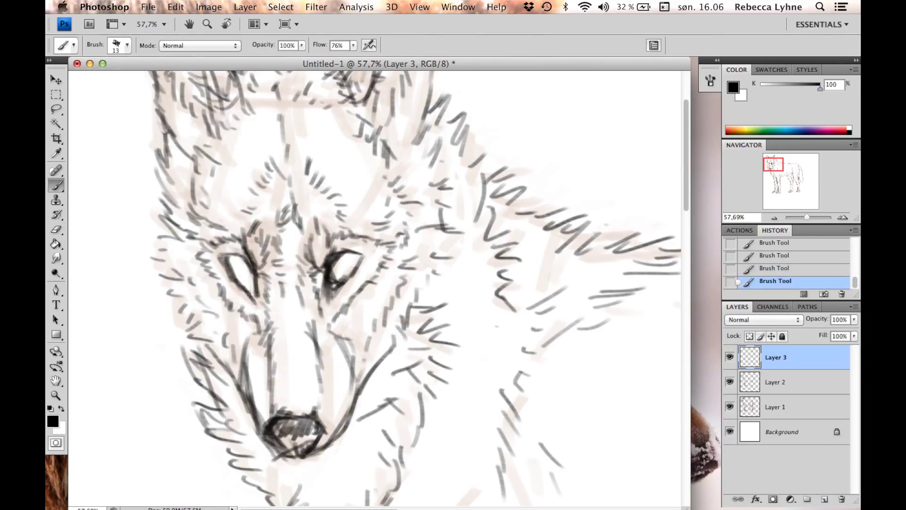
mouse_move(250, 259)
mouse_down()
mouse_move(255, 274)
mouse_move(243, 276)
mouse_up()
key(e)
drag(231, 262, 250, 290)
key(b)
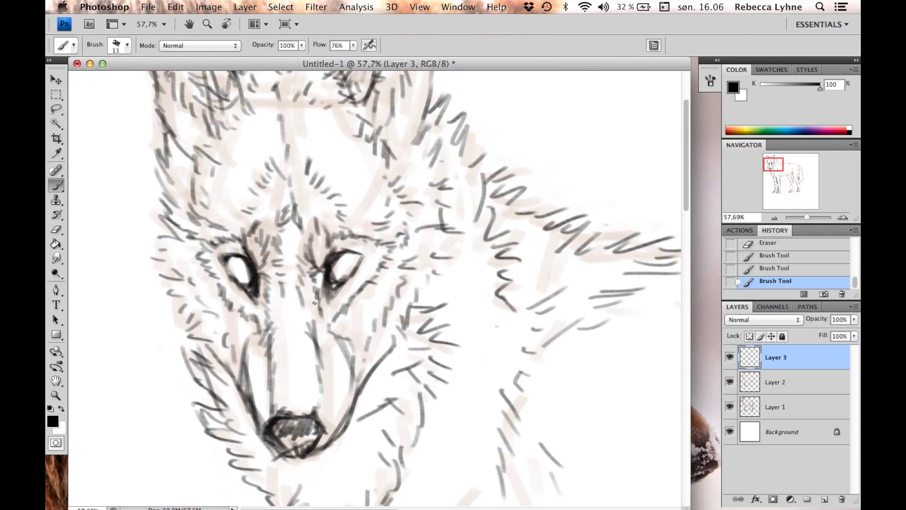
Step: Hide the pink sketch on Layer 1 and retry strokes around the eyes
click(729, 381)
click(729, 382)
click(730, 406)
drag(226, 259, 245, 278)
key(super+z)
Step: Thin the fur lines above the left eye with the eraser
key(e)
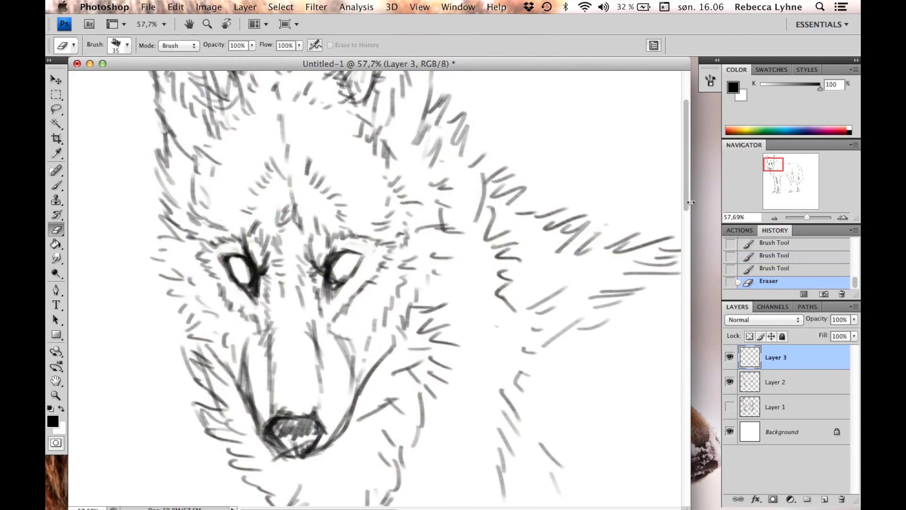
drag(808, 217, 807, 217)
click(774, 165)
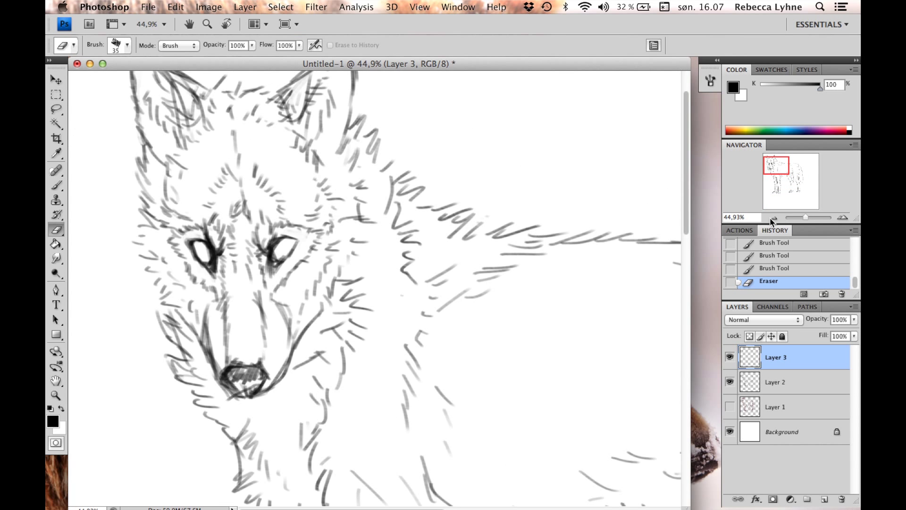
drag(109, 262, 111, 259)
drag(215, 207, 229, 233)
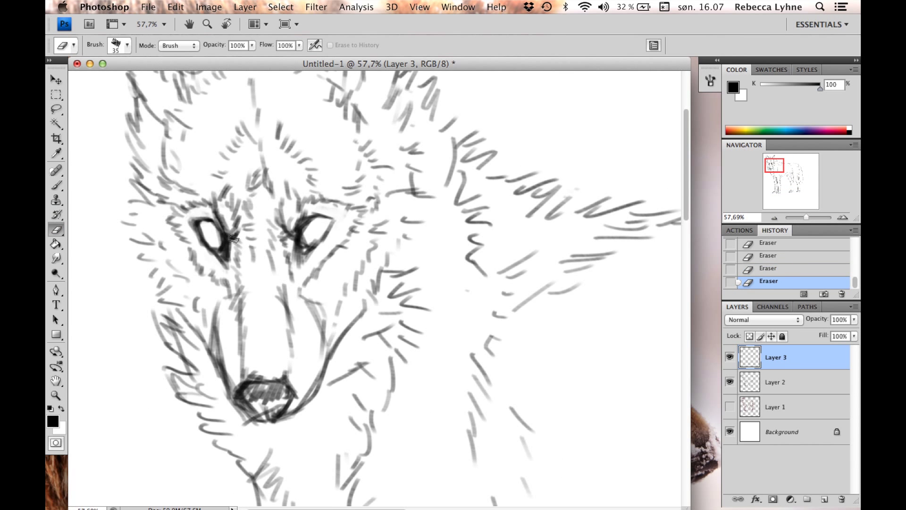
Step: Add strokes near the left eye on Layer 2, then return to Layer 3
key(alt+bracketleft)
click(56, 187)
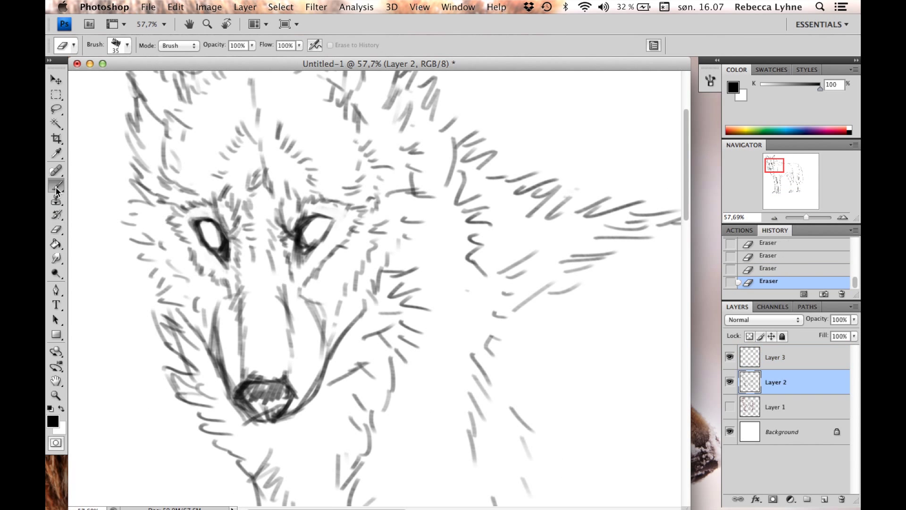
drag(213, 217, 231, 239)
drag(222, 234, 241, 242)
click(797, 361)
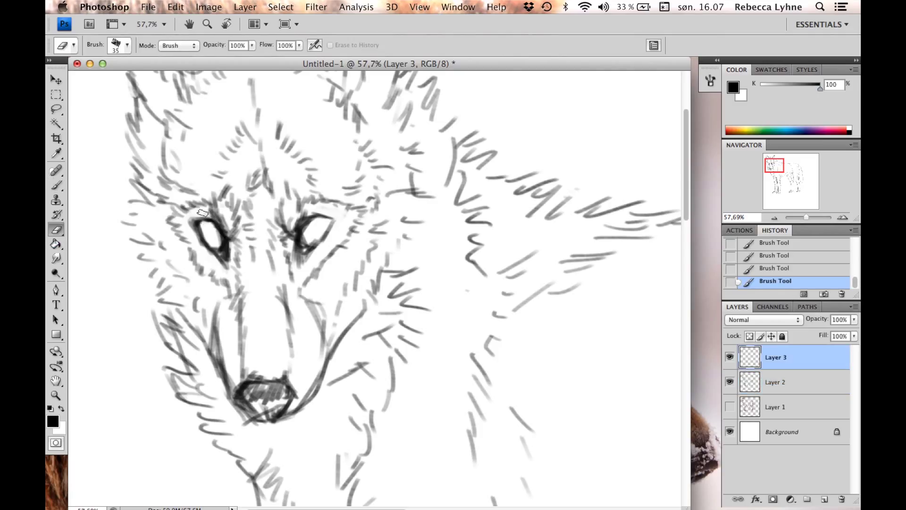
scroll(447, 308, down, 5)
scroll(360, 313, up, 2)
scroll(491, 457, up, 2)
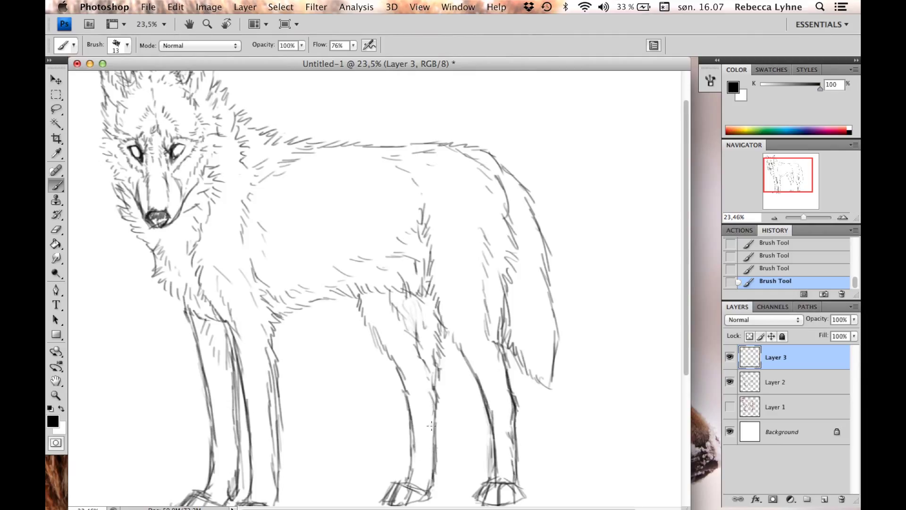
Step: Merge Layer 2 and Layer 3 into one line-art layer
shift+click(774, 382)
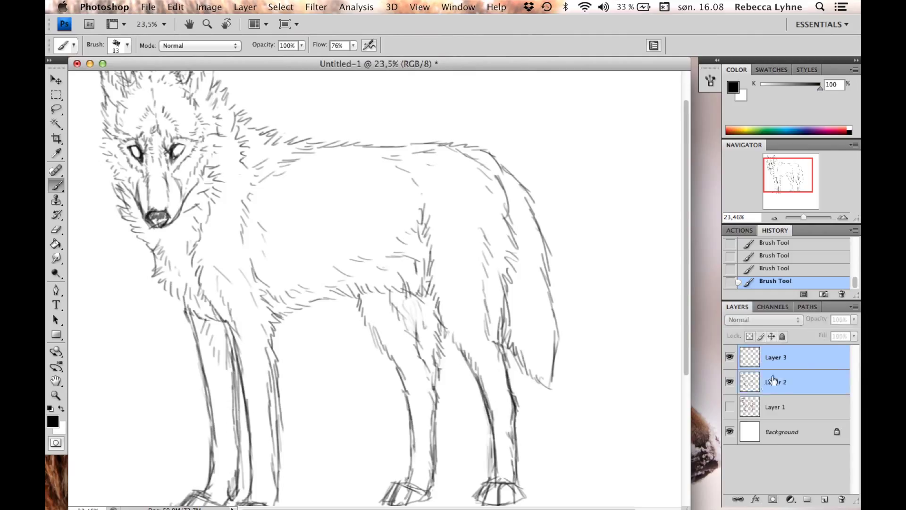
key(super+e)
key(e)
scroll(307, 392, up, 2)
scroll(307, 393, up, 5)
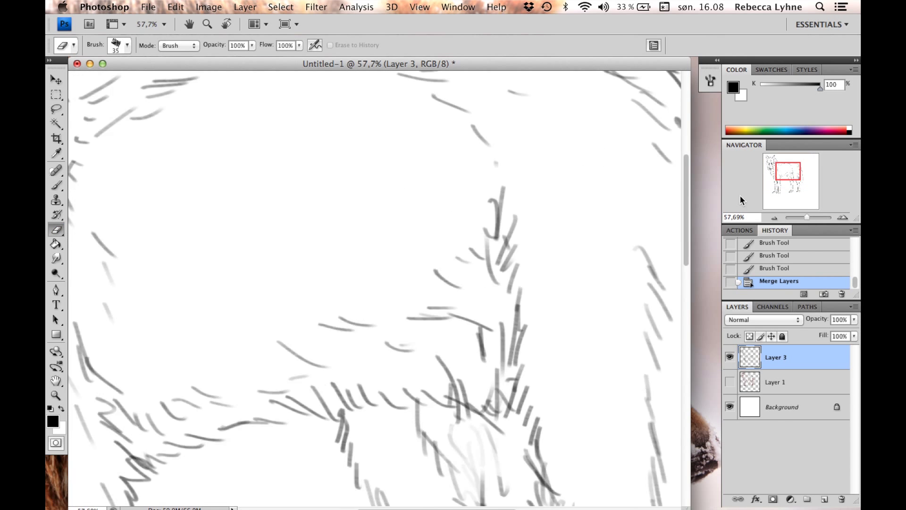
scroll(359, 359, up, 4)
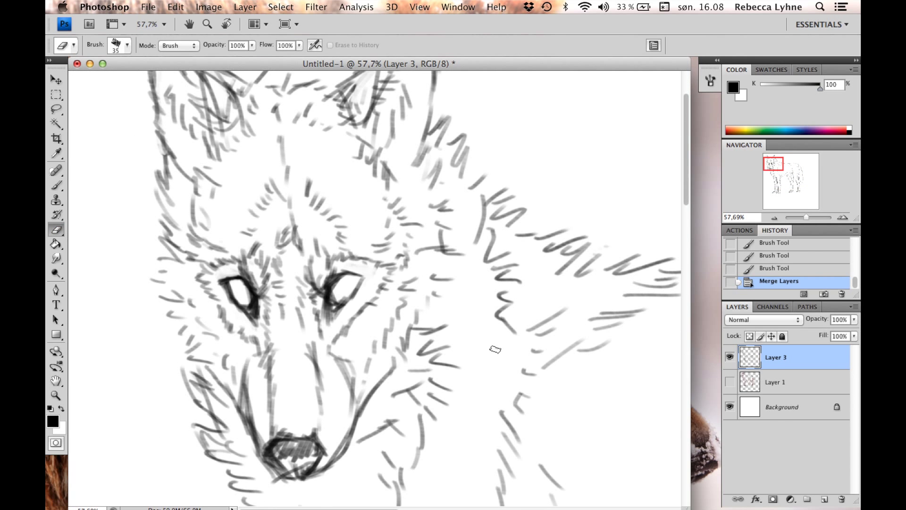
Step: Darken the right eye's outline and redraw clean strokes around the left eye
key(b)
drag(331, 283, 355, 286)
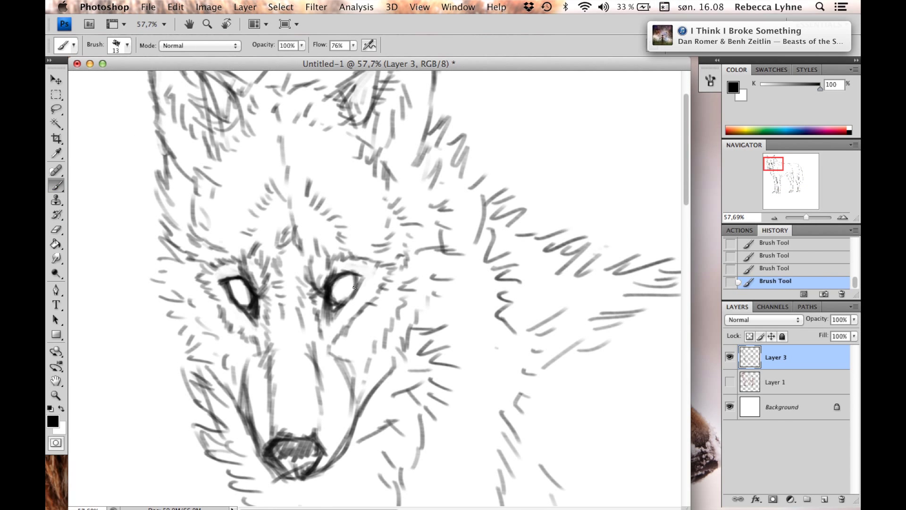
mouse_move(229, 282)
mouse_down()
mouse_move(243, 310)
mouse_move(237, 292)
mouse_up()
key(e)
mouse_move(220, 284)
mouse_down()
mouse_move(243, 312)
mouse_move(239, 306)
mouse_up()
key(b)
drag(227, 283, 242, 305)
drag(235, 297, 250, 311)
scroll(442, 415, down, 5)
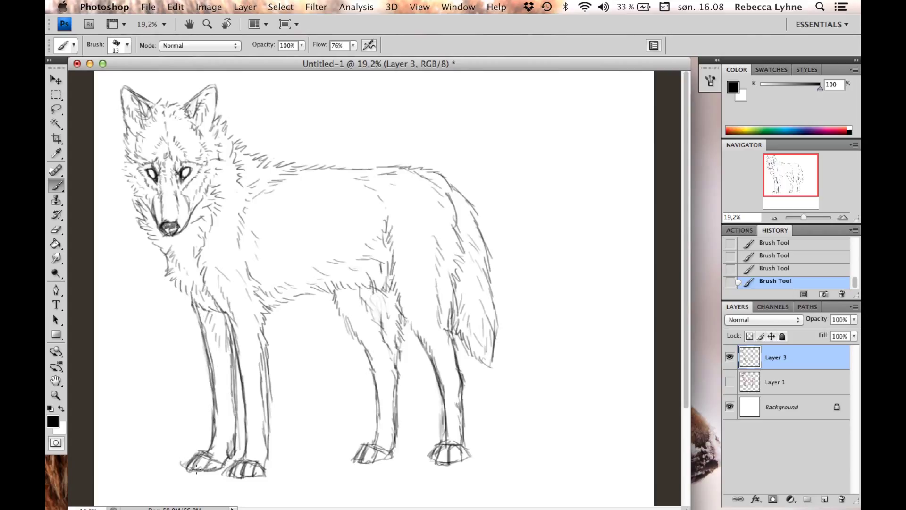
Step: Add a short stroke near the left ear, then erase it
key(e)
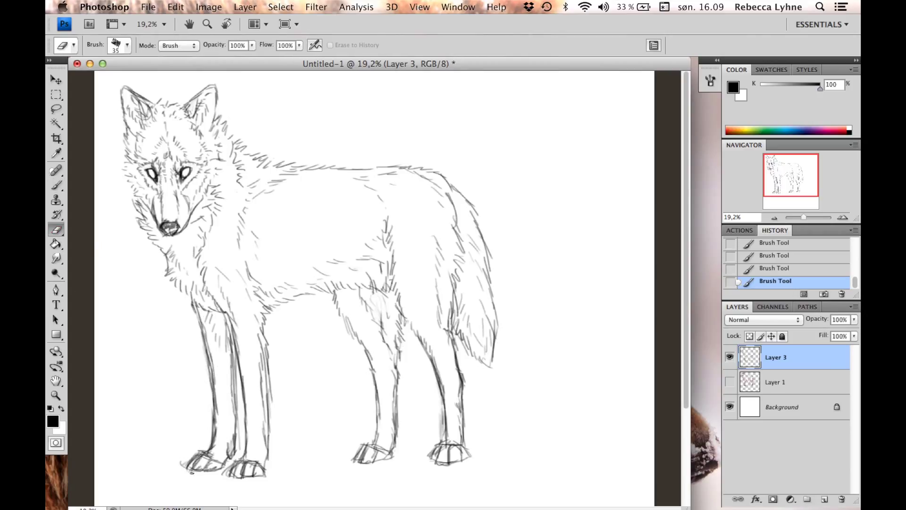
click(56, 185)
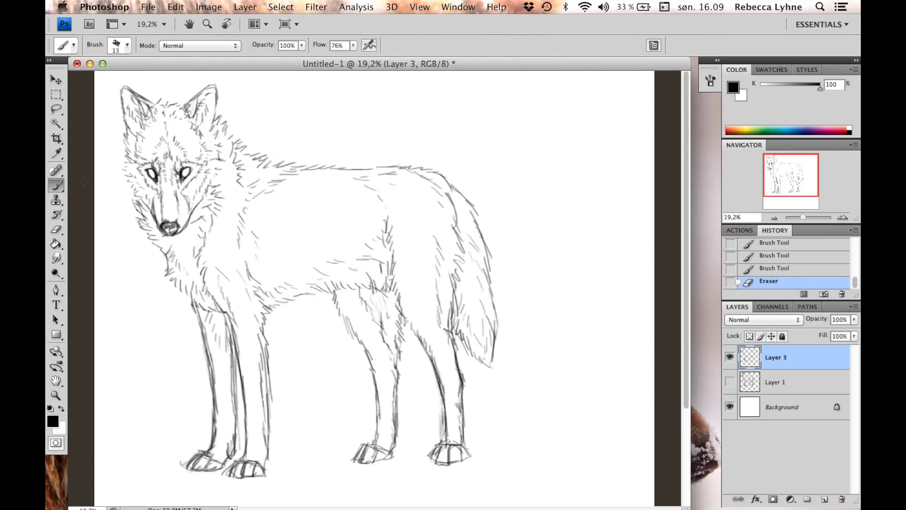
drag(138, 121, 117, 151)
key(e)
Step: Try fur strokes on the left cheek, then undo them
scroll(330, 283, up, 3)
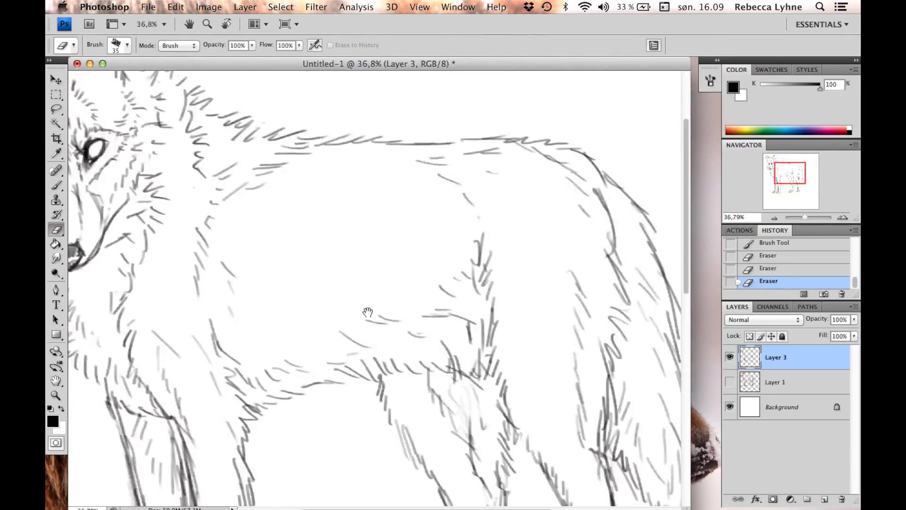
scroll(330, 283, up, 5)
scroll(330, 283, left, 3)
key(b)
drag(152, 237, 146, 195)
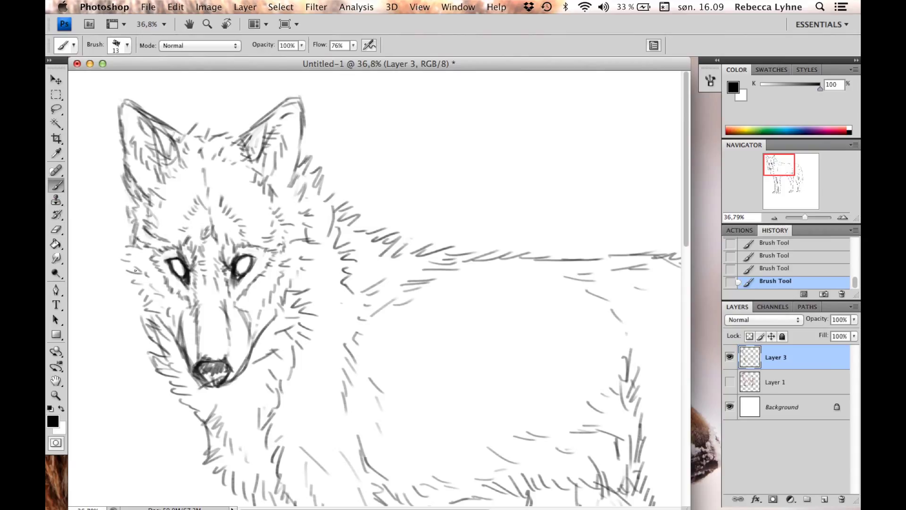
drag(855, 283, 855, 243)
click(797, 272)
drag(135, 203, 131, 230)
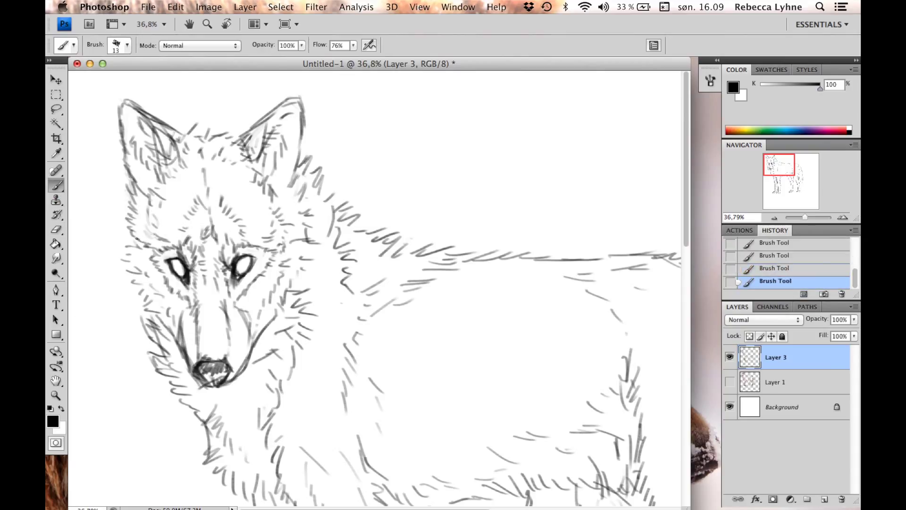
key(super+alt+z)
key(super+alt+z)
key(super+alt+z)
Step: Lighten the right hind paw with the eraser, then undo it
drag(805, 218, 804, 217)
key(e)
mouse_move(430, 457)
mouse_down()
mouse_move(463, 465)
mouse_move(467, 451)
mouse_up()
click(56, 185)
key(super+z)
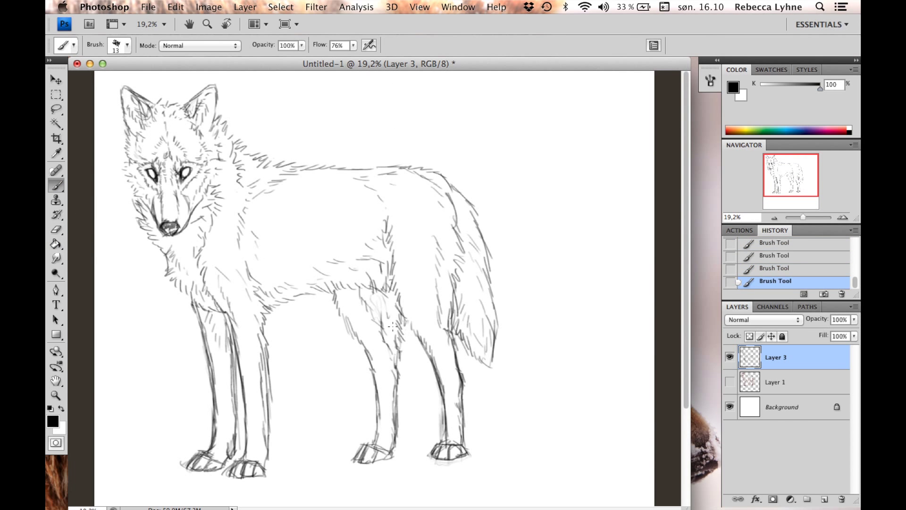
Step: Add a new empty Layer 4 beneath the line art
key(shift+super+alt+n)
click(127, 45)
scroll(122, 179, down, 2)
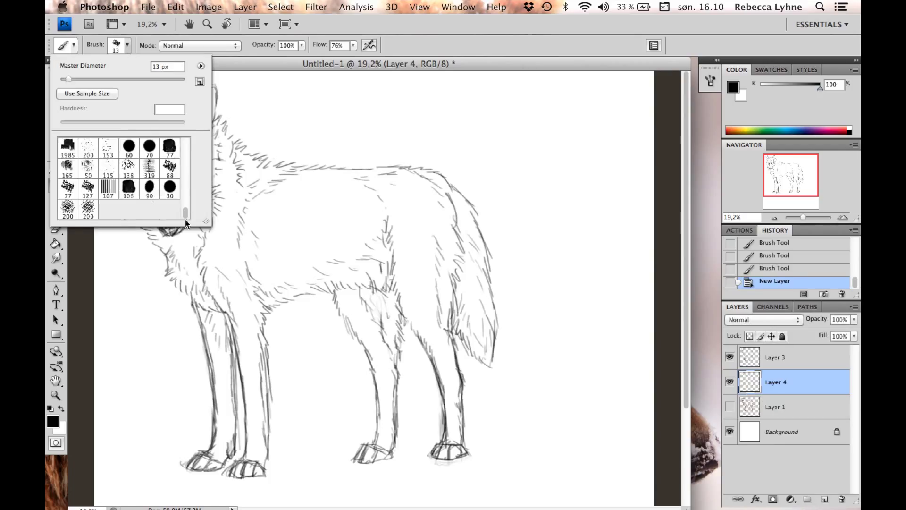
Step: Pick the 106 px brush and set a grey foreground colour (137)
click(128, 188)
click(52, 421)
text(137)
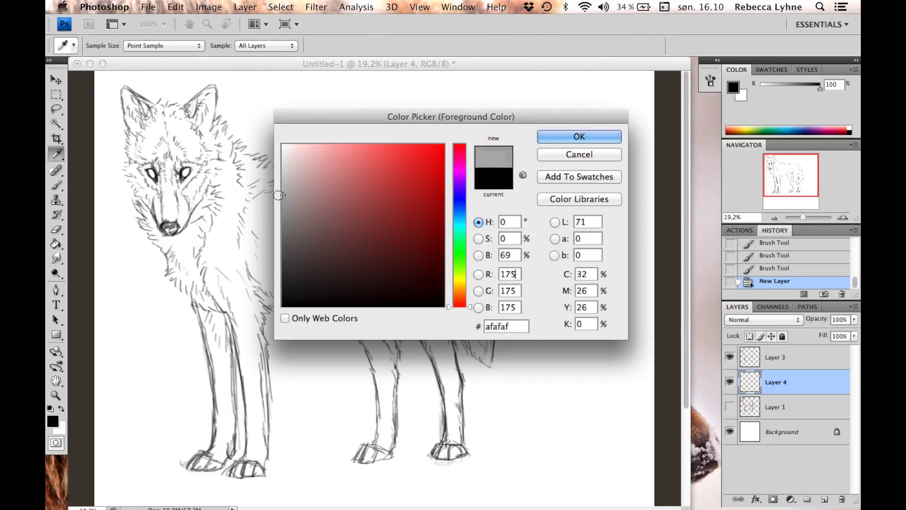
click(579, 137)
Step: Paint grey over the body, hip and tail base, with lighter grey on the back
mouse_move(281, 243)
mouse_down()
mouse_move(358, 264)
mouse_move(344, 320)
mouse_move(369, 316)
mouse_move(385, 373)
mouse_move(380, 288)
mouse_move(375, 453)
mouse_move(413, 307)
mouse_move(456, 434)
mouse_move(396, 218)
mouse_up()
mouse_move(428, 296)
mouse_down()
mouse_move(446, 213)
mouse_move(425, 179)
mouse_up()
alt+click(427, 217)
mouse_move(438, 226)
mouse_down()
mouse_move(432, 306)
mouse_move(440, 351)
mouse_move(424, 184)
mouse_move(283, 222)
mouse_move(321, 264)
mouse_move(355, 211)
mouse_move(264, 293)
mouse_move(326, 278)
mouse_move(246, 212)
mouse_move(303, 245)
mouse_move(345, 198)
mouse_up()
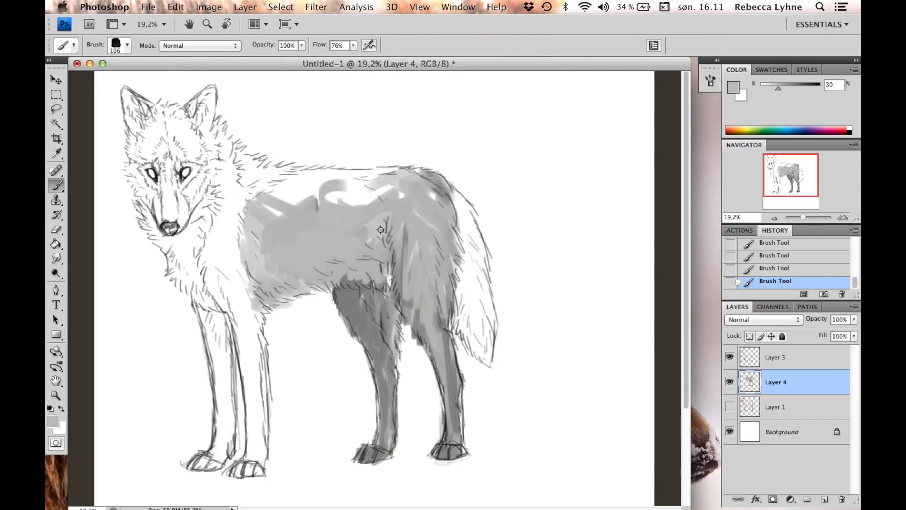
alt+click(340, 238)
mouse_move(330, 236)
mouse_down()
mouse_move(283, 264)
mouse_move(283, 222)
mouse_move(372, 208)
mouse_up()
Step: Darken the hind leg and crease and smooth greys across the back and shoulder
alt+click(352, 292)
mouse_move(352, 292)
mouse_down()
mouse_move(372, 304)
mouse_move(378, 335)
mouse_up()
alt+click(283, 210)
mouse_move(283, 210)
mouse_down()
mouse_move(265, 208)
mouse_move(271, 179)
mouse_move(410, 208)
mouse_up()
alt+click(409, 265)
mouse_move(410, 265)
mouse_down()
mouse_move(404, 227)
mouse_move(319, 234)
mouse_move(281, 268)
mouse_move(278, 224)
mouse_move(298, 253)
mouse_move(382, 218)
mouse_move(338, 185)
mouse_move(411, 171)
mouse_move(409, 270)
mouse_move(391, 256)
mouse_move(400, 254)
mouse_move(398, 294)
mouse_move(393, 255)
mouse_move(387, 274)
mouse_move(398, 231)
mouse_up()
alt+click(393, 284)
alt+click(398, 264)
Step: Shade the tail with dark and light sampled greys, blending the tones
alt+click(399, 269)
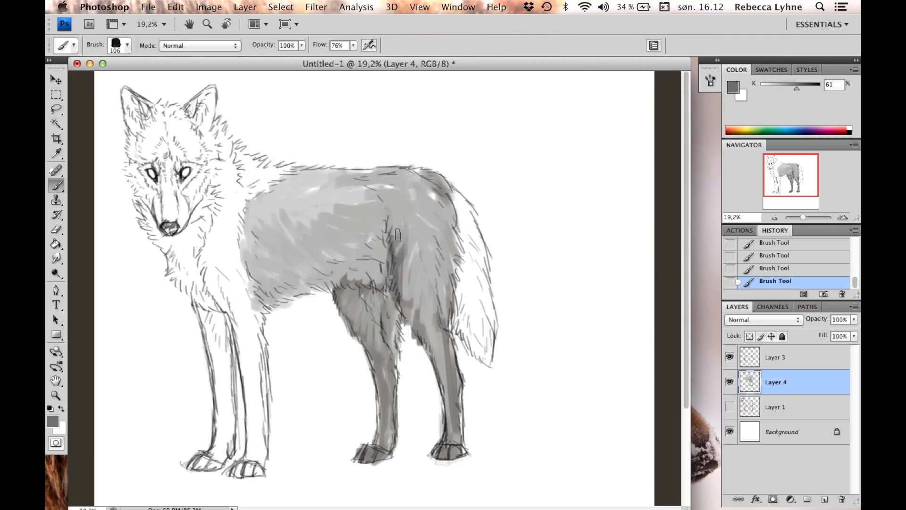
mouse_move(455, 243)
mouse_down()
mouse_move(467, 345)
mouse_move(464, 225)
mouse_move(474, 319)
mouse_up()
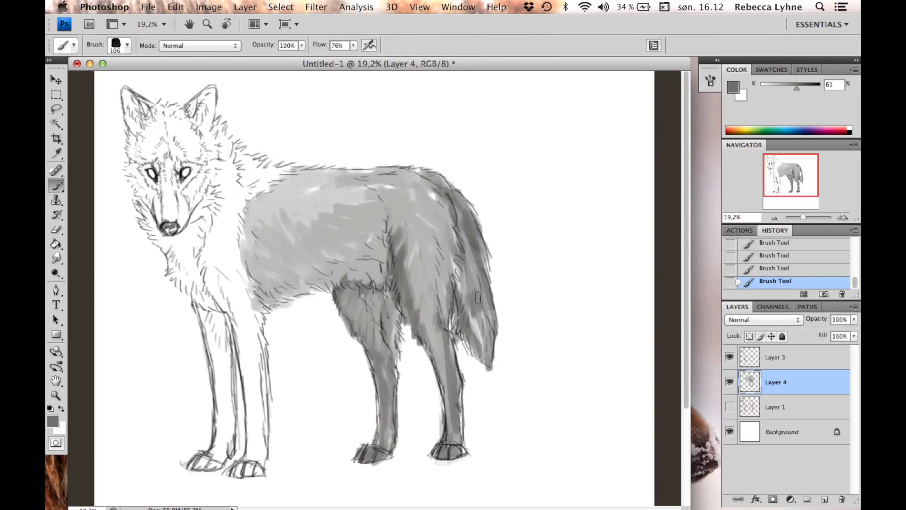
alt+click(477, 293)
drag(477, 265, 477, 325)
alt+click(472, 283)
drag(467, 245, 479, 349)
drag(458, 265, 481, 351)
Step: Open silisiaref.png from the Tegninger folder as a reference image and zoom in on it
click(148, 6)
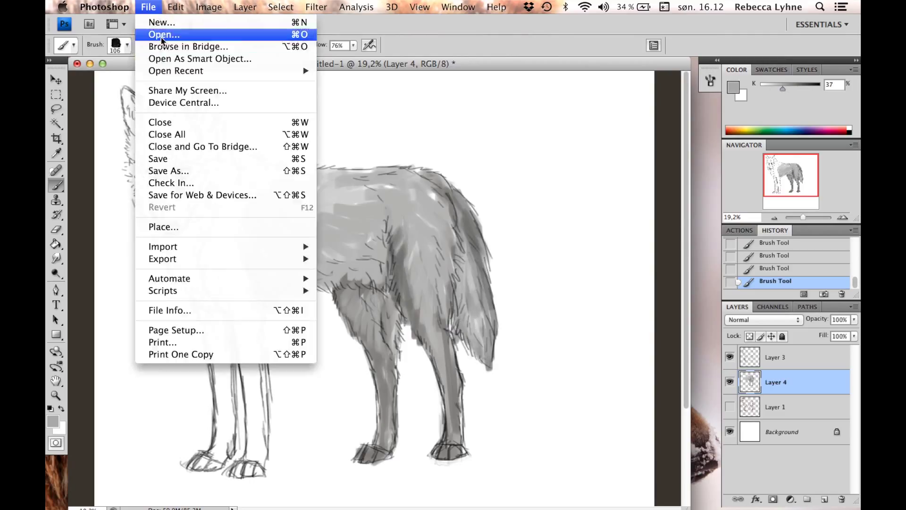
click(163, 33)
scroll(274, 189, down, 3)
click(273, 150)
click(573, 86)
text(silisia)
key(Down)
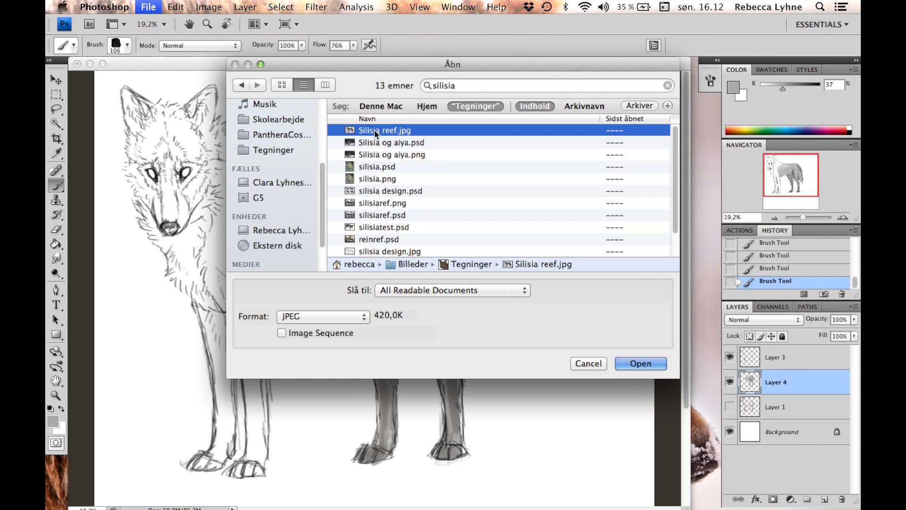
key(space)
key(space)
key(Down)
key(Down)
key(Down)
key(Down)
click(434, 228)
key(Up)
key(Up)
key(Return)
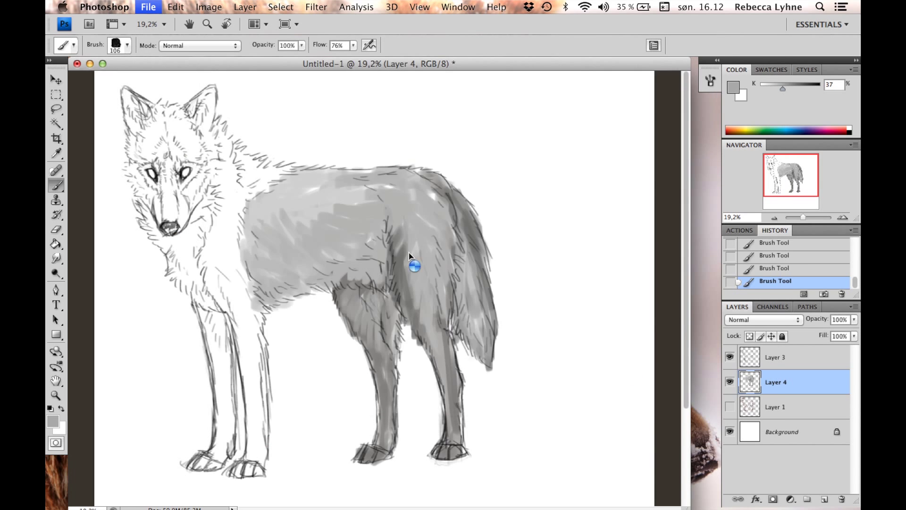
drag(804, 217, 804, 217)
Step: Back in the wolf painting, brush grey over the shoulder and neck, darker along the neck
key(ctrl+Tab)
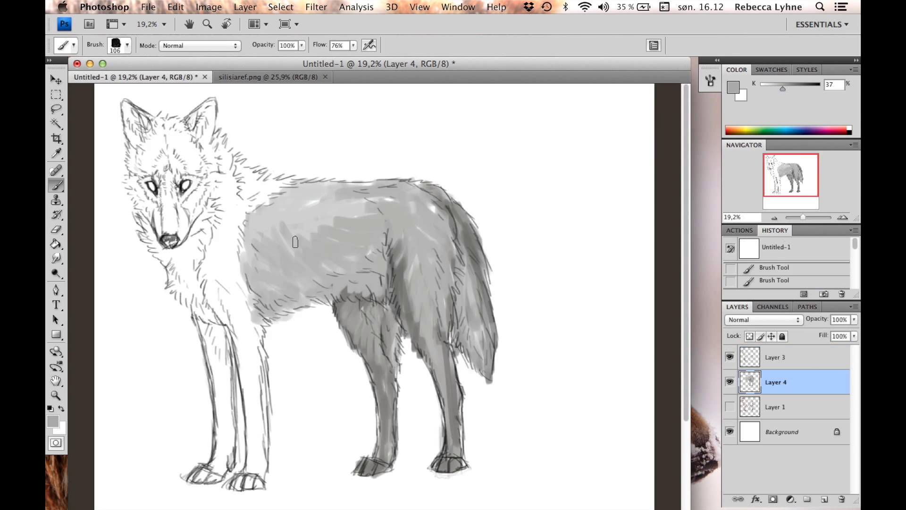
drag(215, 234, 248, 205)
drag(208, 141, 246, 207)
drag(222, 163, 264, 236)
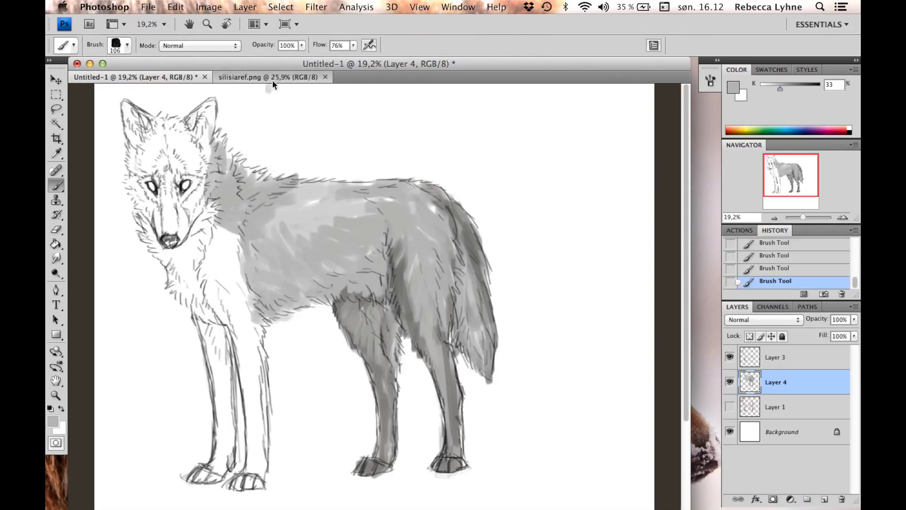
drag(236, 175, 243, 212)
alt+click(222, 208)
mouse_move(208, 245)
mouse_down()
mouse_move(206, 204)
mouse_move(141, 250)
mouse_move(198, 307)
mouse_up()
Step: Shade the left cheek, chin and chest in lighter grey and stroke grey along the back
drag(172, 243, 208, 312)
alt+click(158, 254)
mouse_move(141, 203)
mouse_down()
mouse_move(158, 254)
mouse_move(198, 269)
mouse_move(225, 190)
mouse_move(220, 231)
mouse_move(239, 307)
mouse_move(202, 283)
mouse_up()
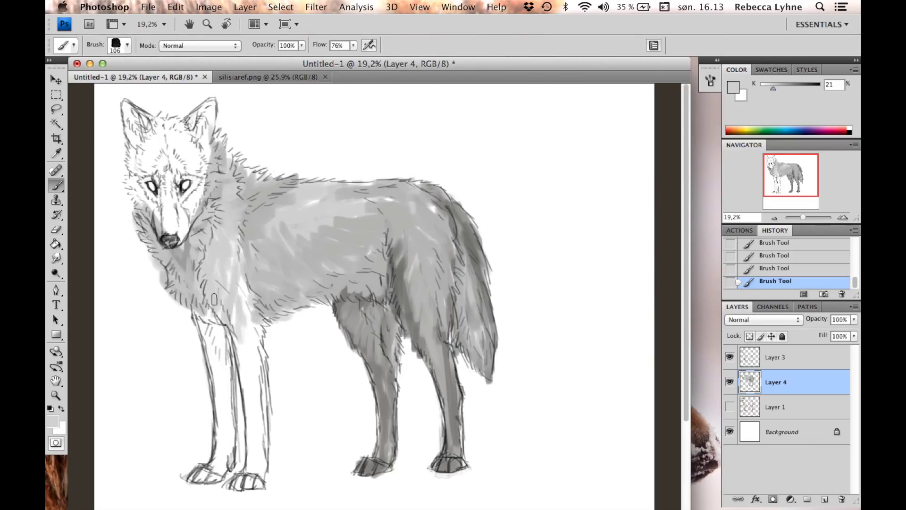
drag(236, 245, 222, 330)
mouse_move(299, 217)
mouse_down()
mouse_move(355, 185)
mouse_move(373, 207)
mouse_up()
Step: Darken the hind leg, the tail and both front legs down to the paws with sampled dark grey
alt+click(396, 284)
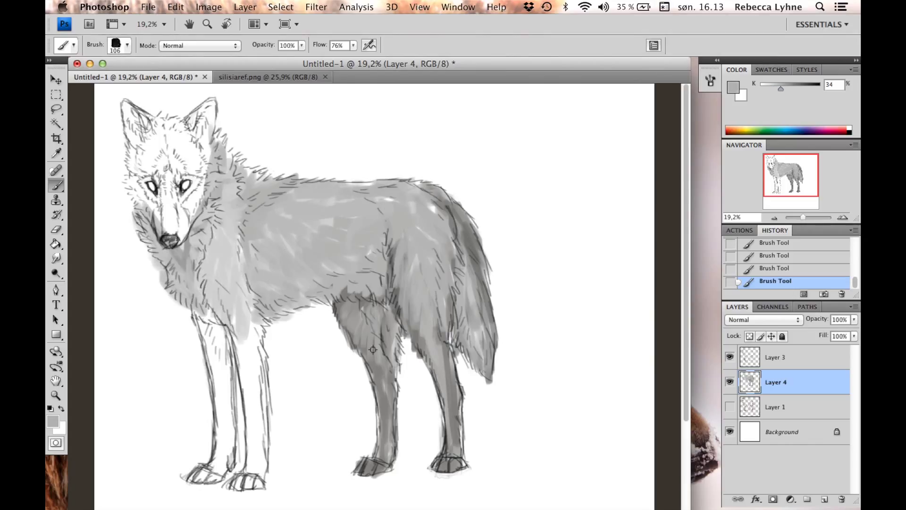
alt+click(421, 367)
mouse_move(467, 258)
mouse_down()
mouse_move(472, 359)
mouse_move(486, 363)
mouse_up()
mouse_move(250, 330)
mouse_down()
mouse_move(248, 484)
mouse_move(259, 377)
mouse_move(250, 340)
mouse_move(264, 481)
mouse_up()
mouse_move(198, 474)
mouse_down()
mouse_move(222, 429)
mouse_move(227, 372)
mouse_move(203, 321)
mouse_move(231, 396)
mouse_up()
Step: Soften the upper front legs with lighter grey and darken the hind-leg shoulder and chest
alt+click(246, 302)
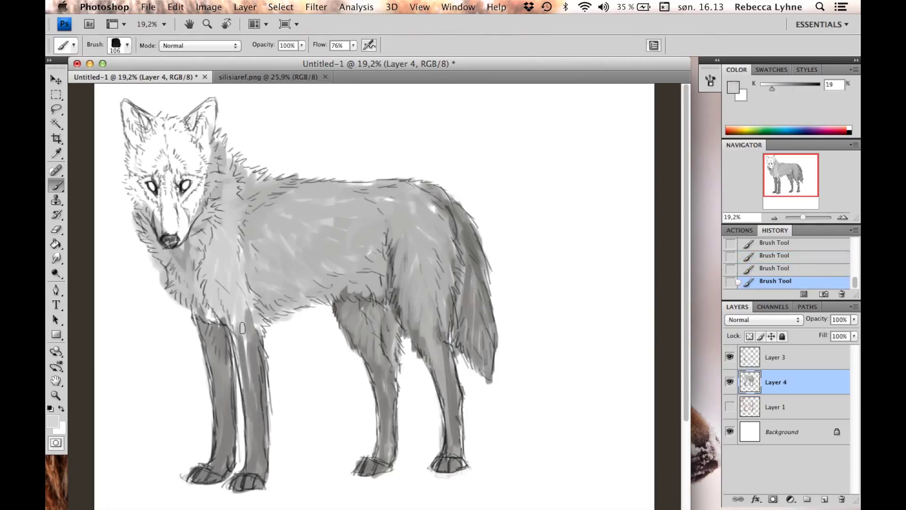
mouse_move(248, 316)
mouse_down()
mouse_move(208, 326)
mouse_move(221, 348)
mouse_move(216, 363)
mouse_move(215, 318)
mouse_up()
alt+click(367, 318)
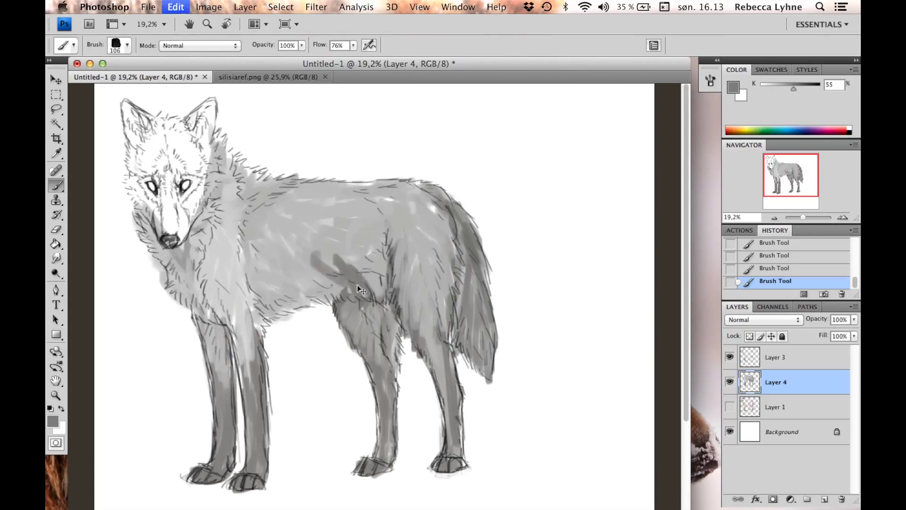
key(super+z)
mouse_move(358, 298)
mouse_down()
mouse_move(377, 264)
mouse_move(387, 294)
mouse_up()
mouse_move(259, 297)
mouse_down()
mouse_move(253, 335)
mouse_move(213, 307)
mouse_move(241, 373)
mouse_move(258, 268)
mouse_move(226, 302)
mouse_move(236, 293)
mouse_move(240, 327)
mouse_move(254, 272)
mouse_up()
Step: Darken the belly and paint a dark band along the back, mid-body and shoulder
alt+click(217, 283)
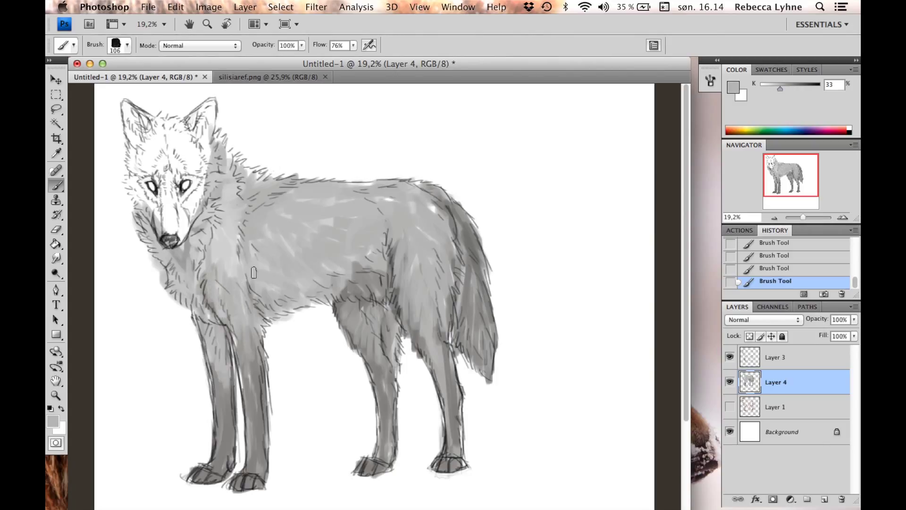
alt+click(369, 263)
mouse_move(340, 283)
mouse_down()
mouse_move(285, 310)
mouse_move(353, 285)
mouse_move(371, 264)
mouse_move(359, 288)
mouse_up()
mouse_move(283, 201)
mouse_down()
mouse_move(363, 203)
mouse_move(245, 244)
mouse_move(274, 227)
mouse_move(283, 264)
mouse_move(326, 264)
mouse_move(285, 254)
mouse_up()
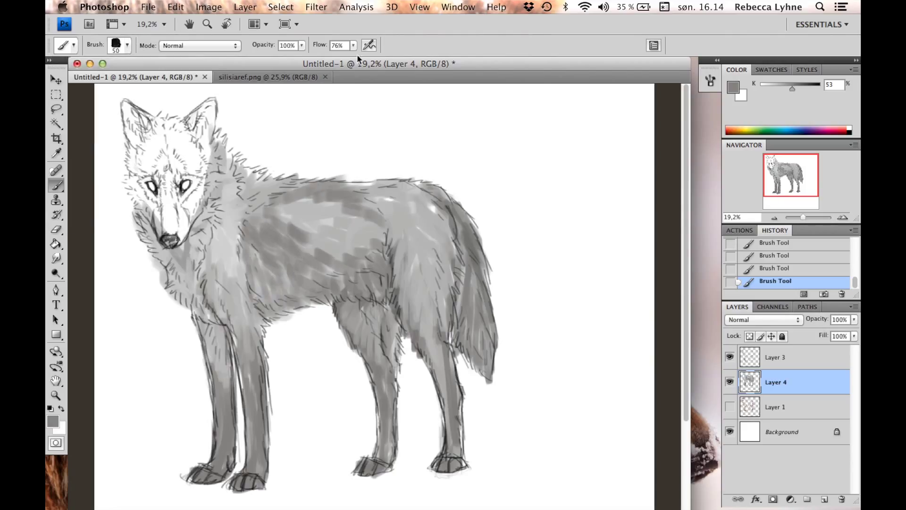
mouse_move(276, 205)
mouse_down()
mouse_move(312, 219)
mouse_move(333, 255)
mouse_move(389, 230)
mouse_move(376, 249)
mouse_up()
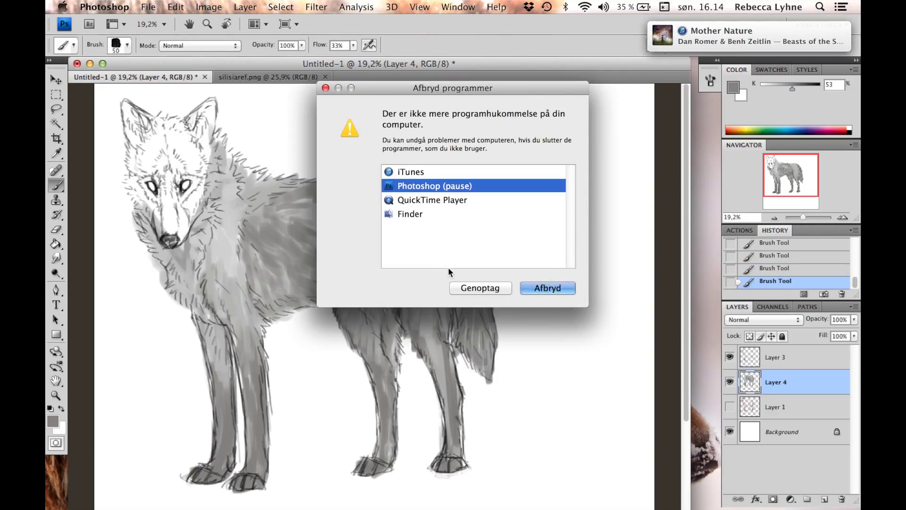
key(Down)
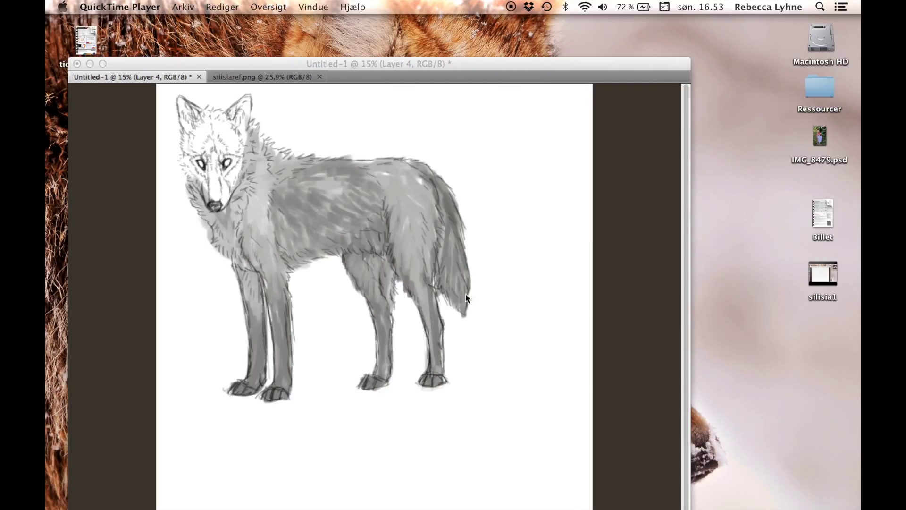
Step: Force-quit QuickTime Player to free memory, then paint a dark stripe down the forehead and snout
click(465, 293)
scroll(451, 366, up, 5)
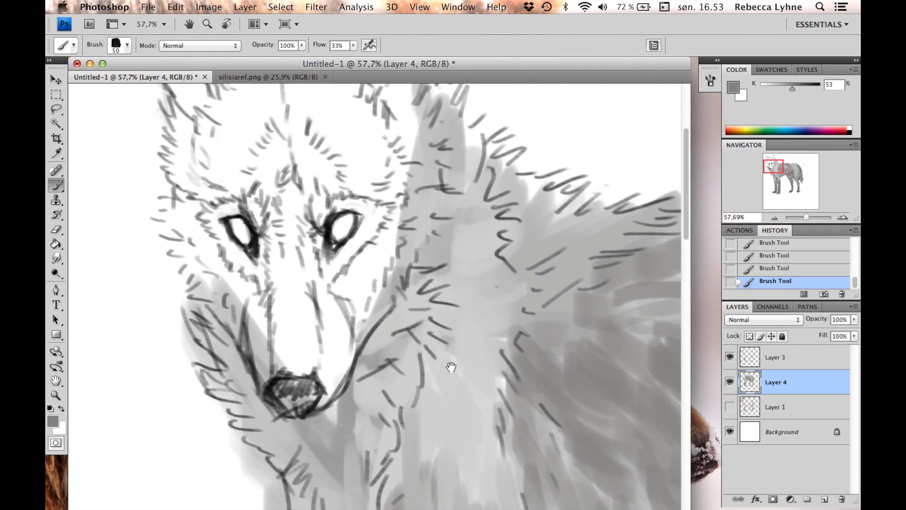
scroll(451, 367, down, 2)
mouse_move(220, 158)
mouse_down()
mouse_move(259, 360)
mouse_move(286, 307)
mouse_move(258, 375)
mouse_up()
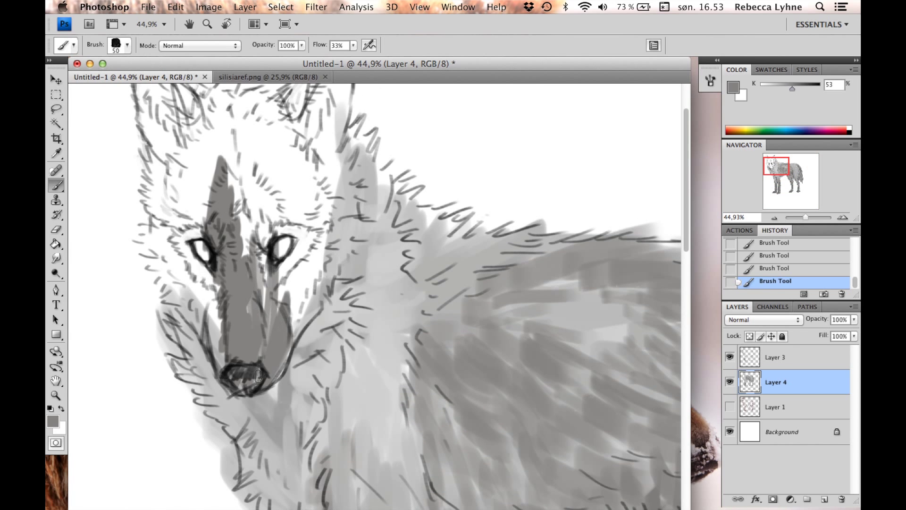
Step: Add grey strokes on the shoulder and darken the wolf's back with small strokes
mouse_move(517, 349)
mouse_down()
mouse_move(586, 319)
mouse_move(595, 330)
mouse_up()
scroll(595, 330, down, 5)
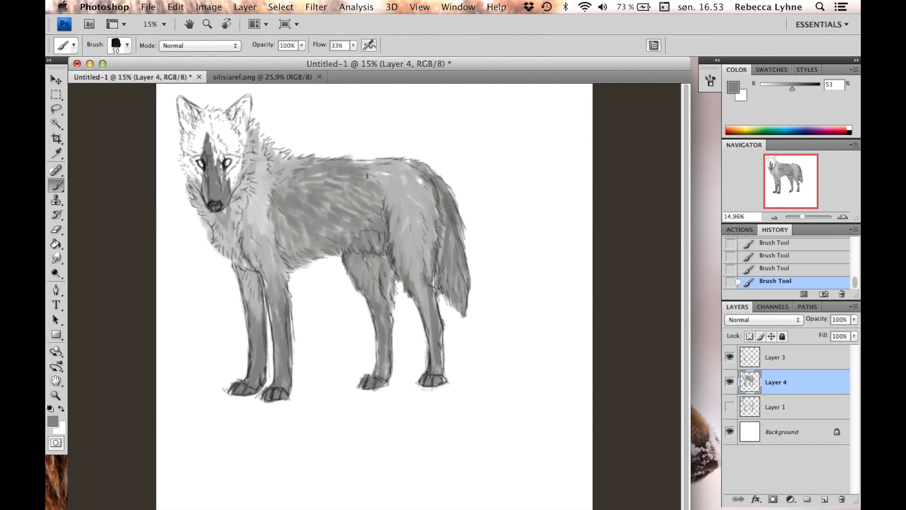
drag(367, 176, 398, 193)
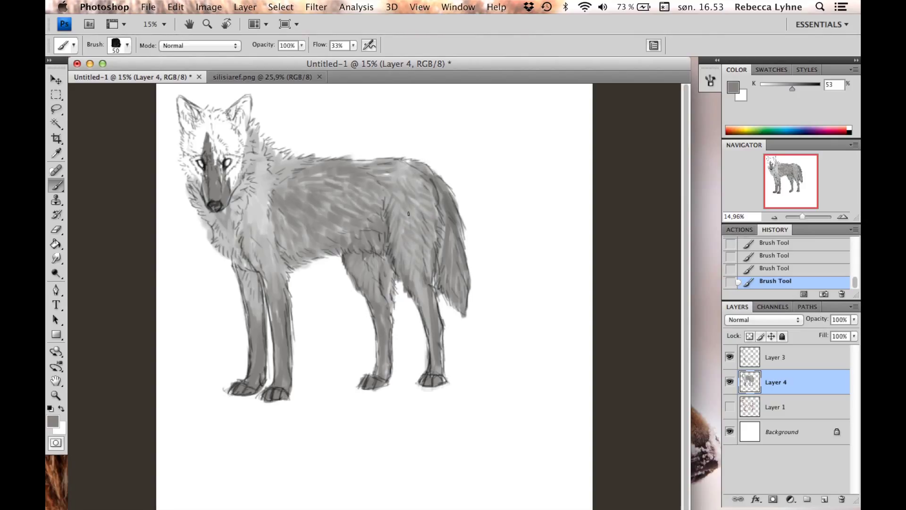
mouse_move(407, 182)
mouse_down()
mouse_move(411, 171)
mouse_move(420, 175)
mouse_up()
alt+click(259, 161)
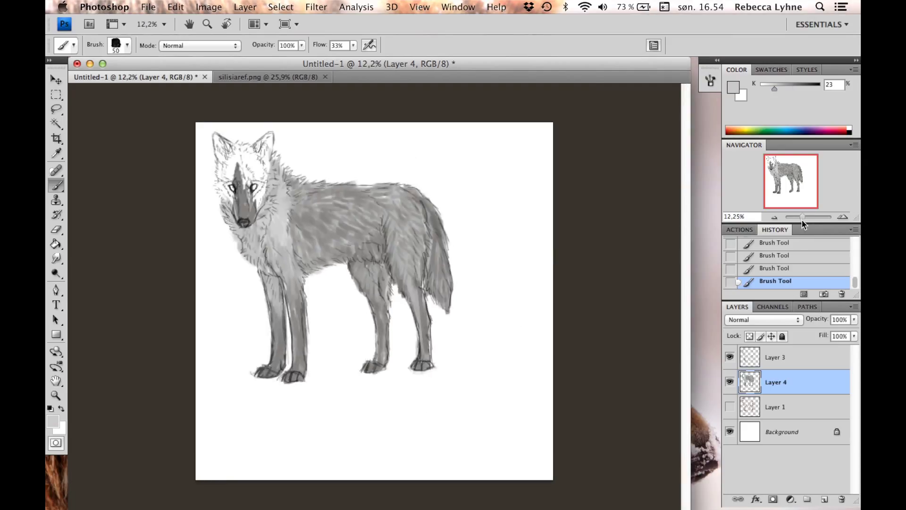
alt+click(422, 300)
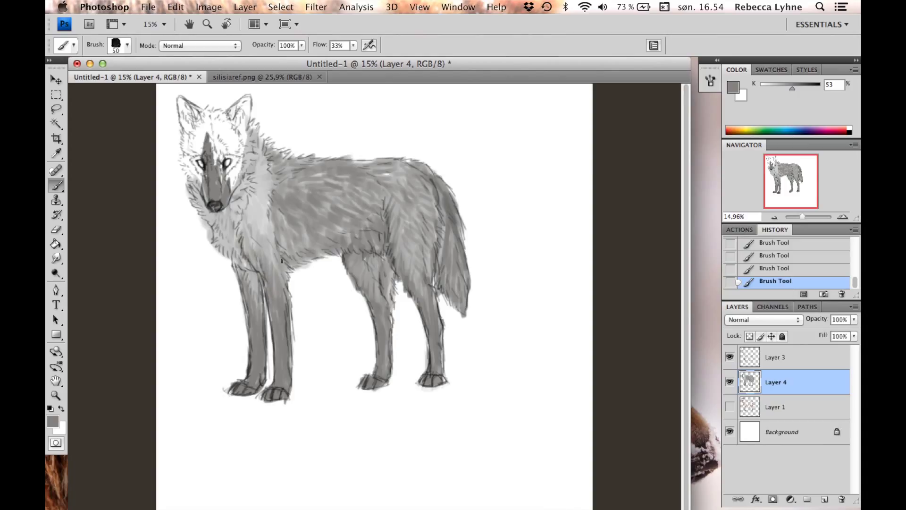
Step: Check the silisiaref.png reference, then shade the wolf's face with a sampled lighter grey
alt+click(323, 215)
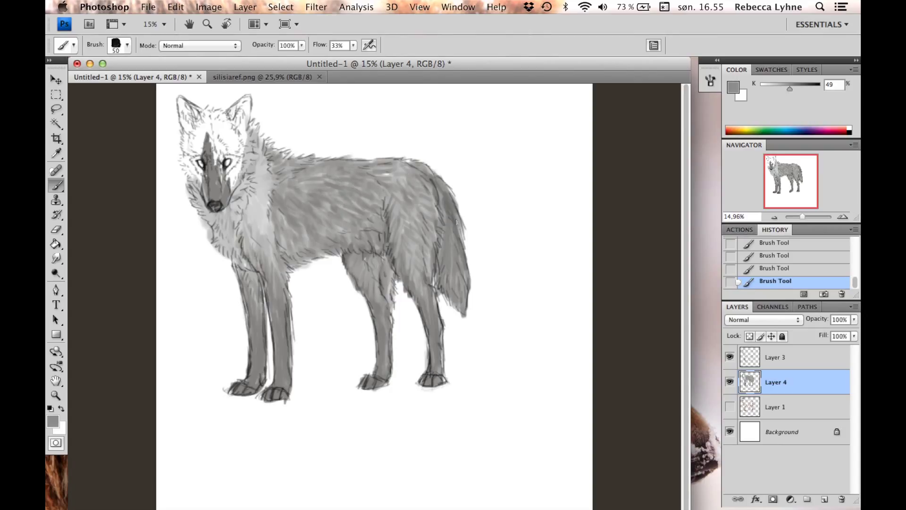
alt+click(379, 189)
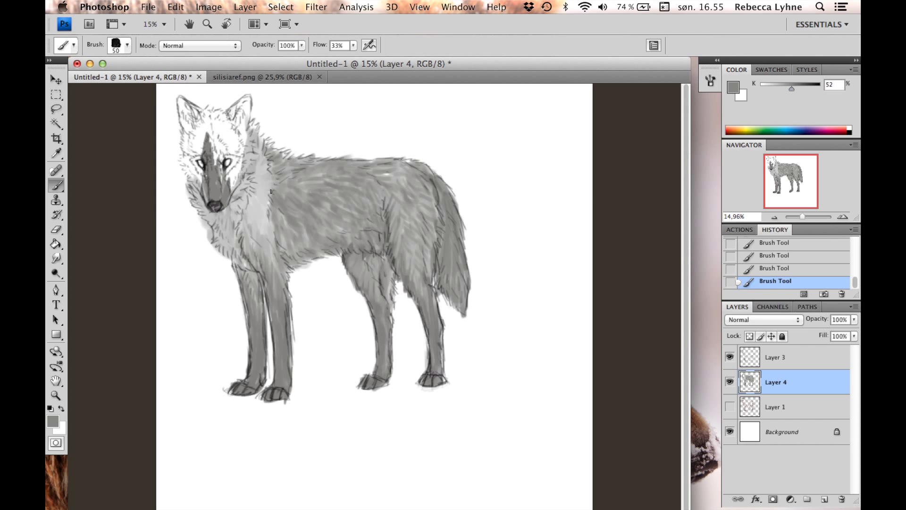
click(261, 77)
click(156, 78)
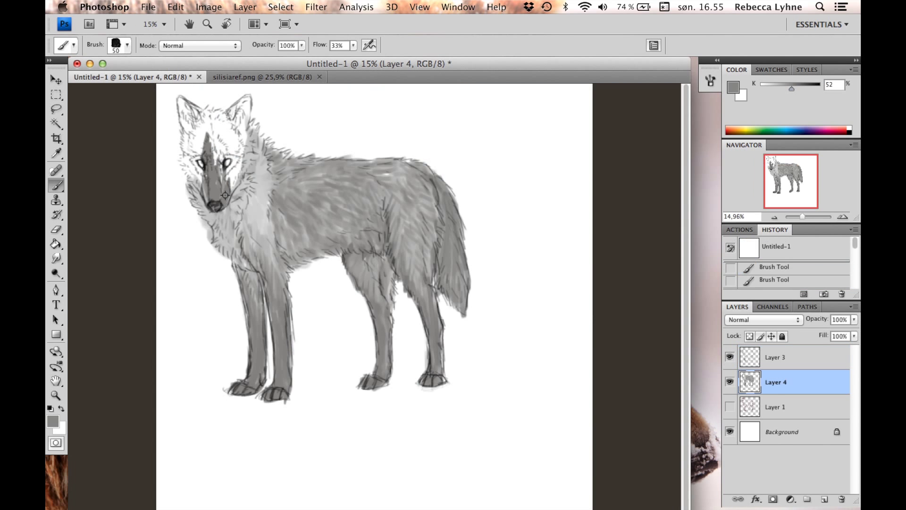
alt+click(299, 202)
drag(228, 187, 228, 129)
scroll(252, 147, up, 4)
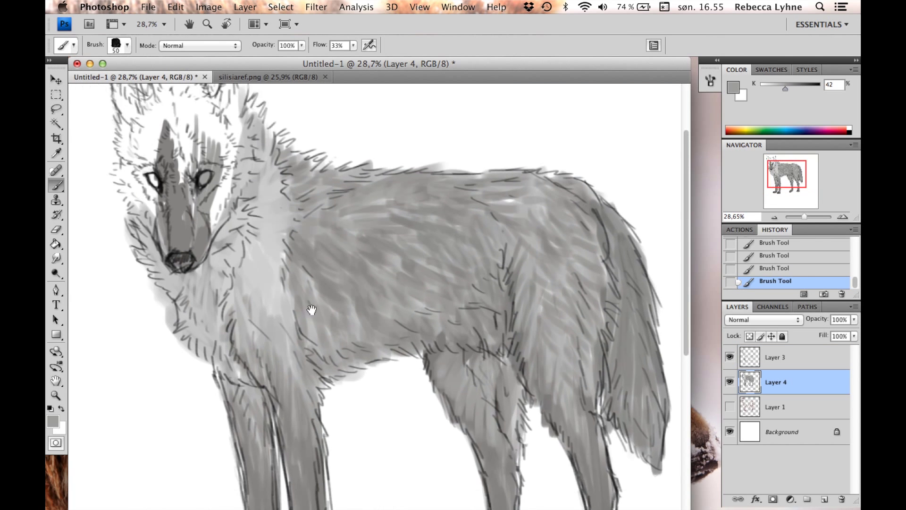
Step: Shade the left side of the face, cover the white forehead blaze and darken the muzzle
drag(311, 309, 311, 339)
mouse_move(134, 165)
mouse_down()
mouse_move(132, 195)
mouse_move(137, 156)
mouse_move(123, 207)
mouse_move(134, 227)
mouse_move(155, 198)
mouse_move(233, 162)
mouse_move(235, 210)
mouse_move(222, 195)
mouse_move(210, 255)
mouse_up()
scroll(210, 254, up, 2)
mouse_move(226, 202)
mouse_down()
mouse_move(213, 128)
mouse_move(211, 140)
mouse_move(242, 114)
mouse_move(225, 179)
mouse_move(243, 168)
mouse_move(169, 151)
mouse_move(126, 129)
mouse_move(121, 157)
mouse_move(142, 150)
mouse_move(121, 178)
mouse_move(185, 139)
mouse_move(206, 137)
mouse_move(176, 153)
mouse_move(164, 130)
mouse_move(173, 134)
mouse_move(151, 186)
mouse_move(165, 190)
mouse_move(176, 164)
mouse_move(212, 158)
mouse_move(223, 188)
mouse_move(225, 172)
mouse_move(172, 152)
mouse_move(140, 163)
mouse_up()
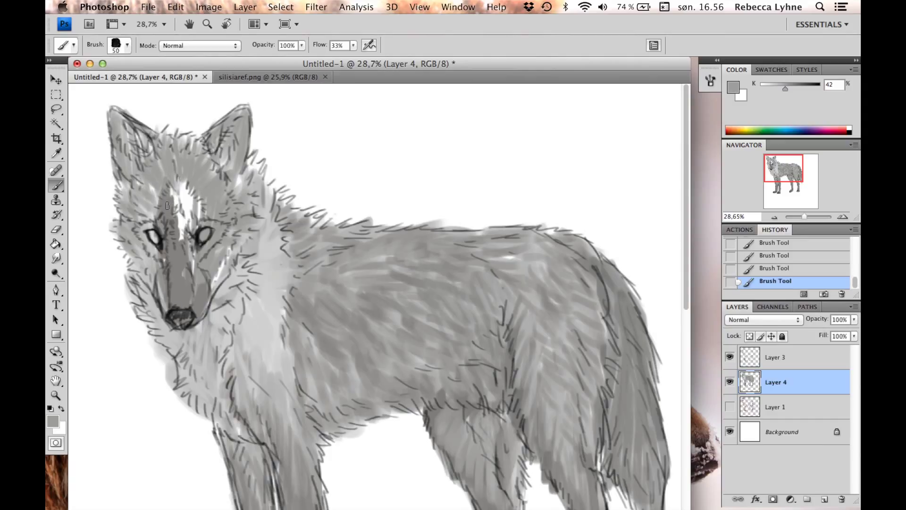
mouse_move(167, 205)
mouse_down()
mouse_move(221, 283)
mouse_move(254, 161)
mouse_move(235, 191)
mouse_up()
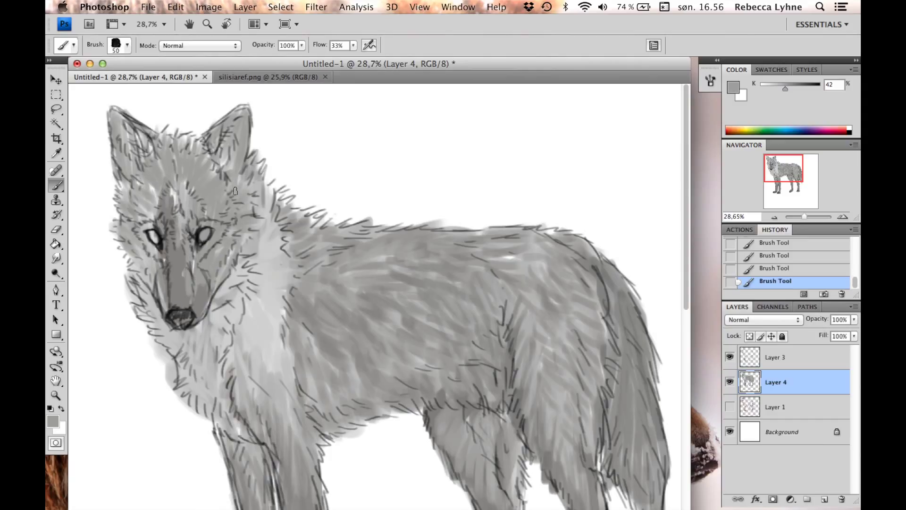
mouse_move(164, 205)
mouse_down()
mouse_move(138, 174)
mouse_move(152, 188)
mouse_move(160, 255)
mouse_move(177, 154)
mouse_move(197, 222)
mouse_move(222, 147)
mouse_move(148, 140)
mouse_move(124, 160)
mouse_up()
Step: Compare with the reference and darken the forehead and the area around the right eye
key(ctrl+Tab)
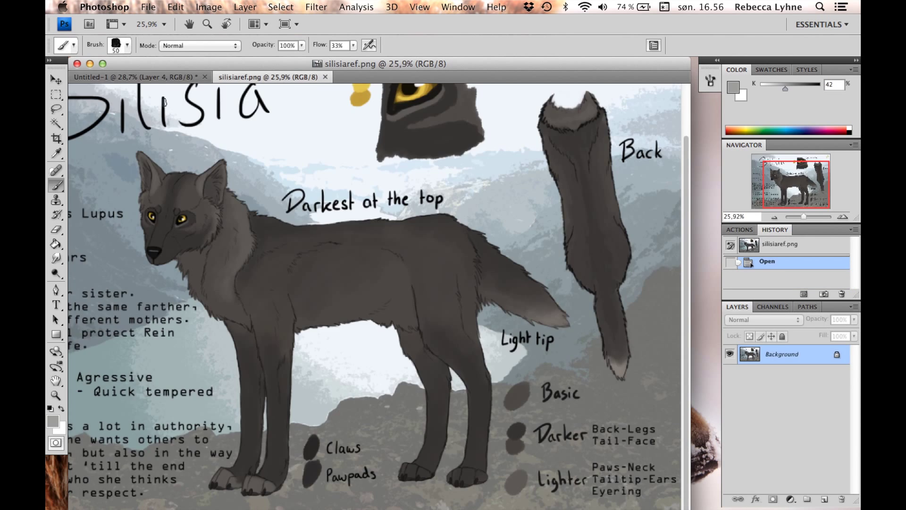
key(ctrl+Tab)
drag(175, 238, 172, 215)
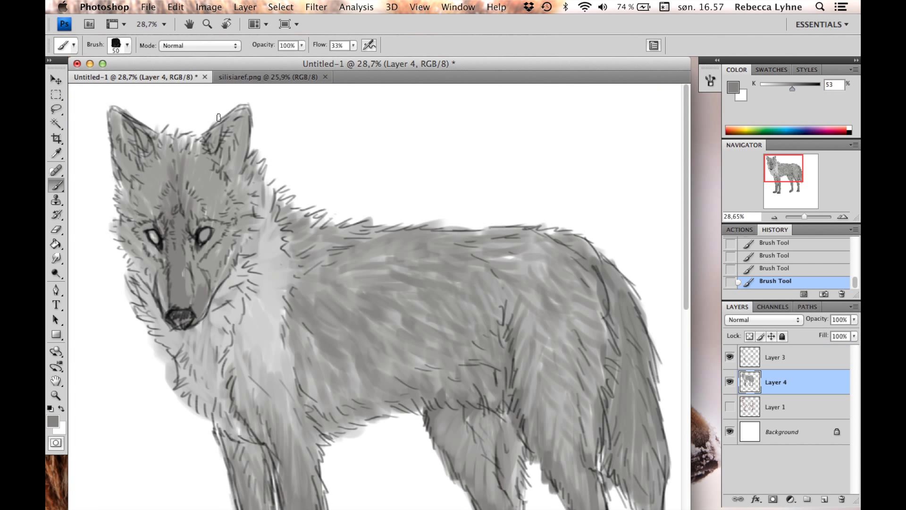
scroll(218, 117, down, 3)
key(ctrl+Tab)
key(ctrl+Tab)
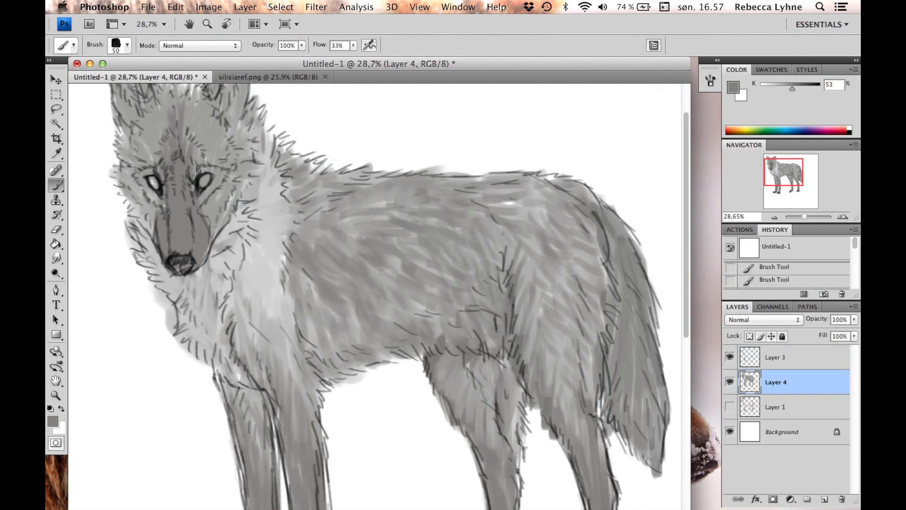
drag(198, 168, 218, 170)
scroll(168, 214, up, 3)
Step: Darken both of the wolf's ears after checking the reference, then sample a light grey
key(ctrl+Tab)
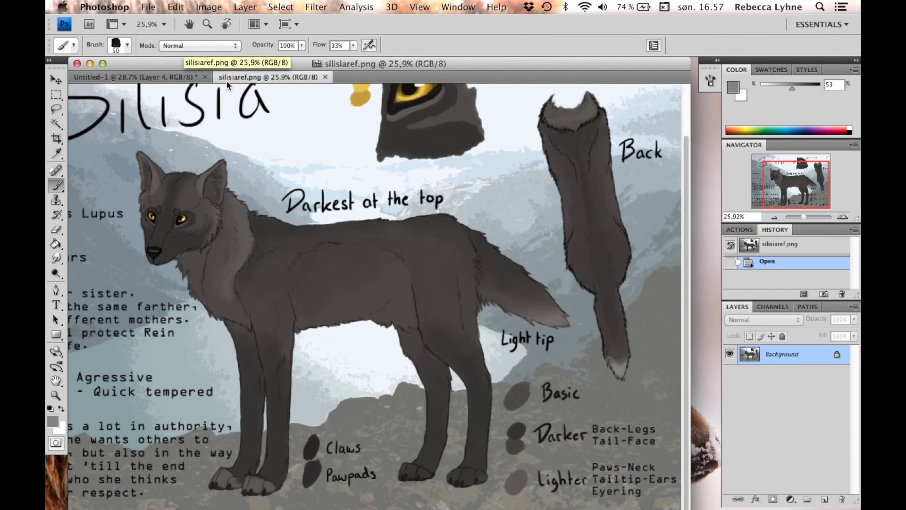
key(ctrl+Tab)
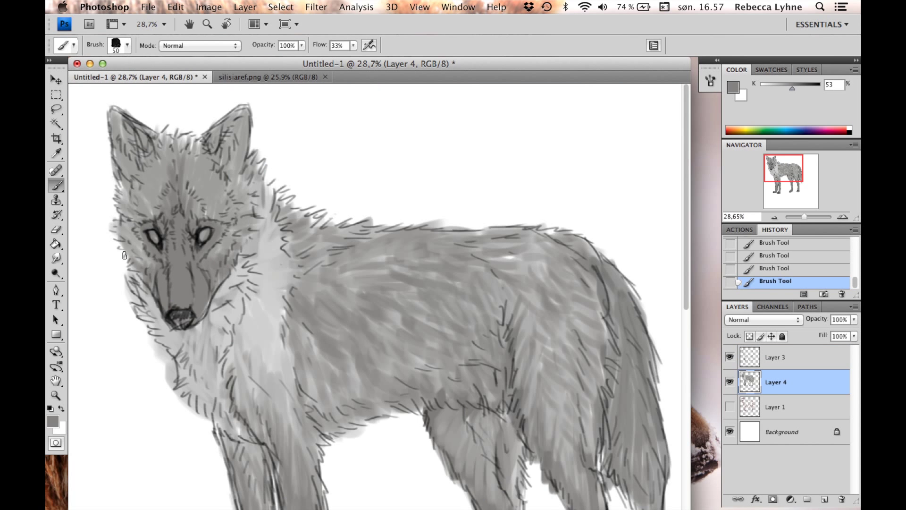
key(ctrl+Tab)
key(ctrl+Tab)
key(ctrl+Tab)
key(ctrl+Tab)
drag(225, 133, 241, 135)
drag(137, 159, 128, 135)
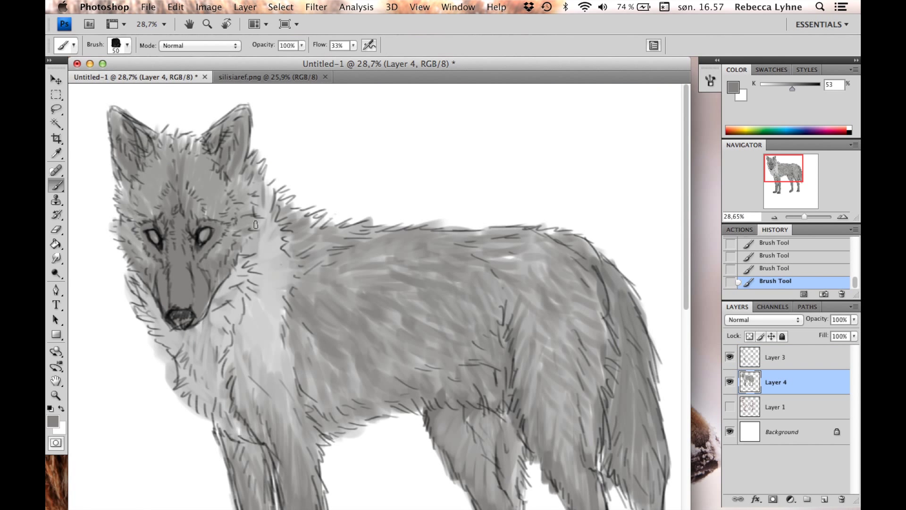
alt+click(196, 250)
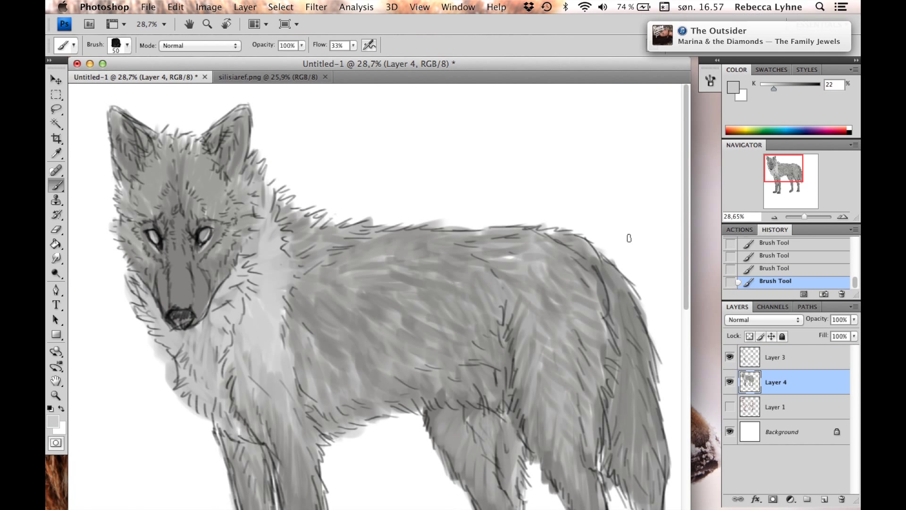
scroll(161, 233, up, 3)
Step: Choose golden yellow c8a518 as the foreground colour for the eyes
key(ctrl+Tab)
key(ctrl+Tab)
click(53, 420)
click(427, 178)
click(458, 287)
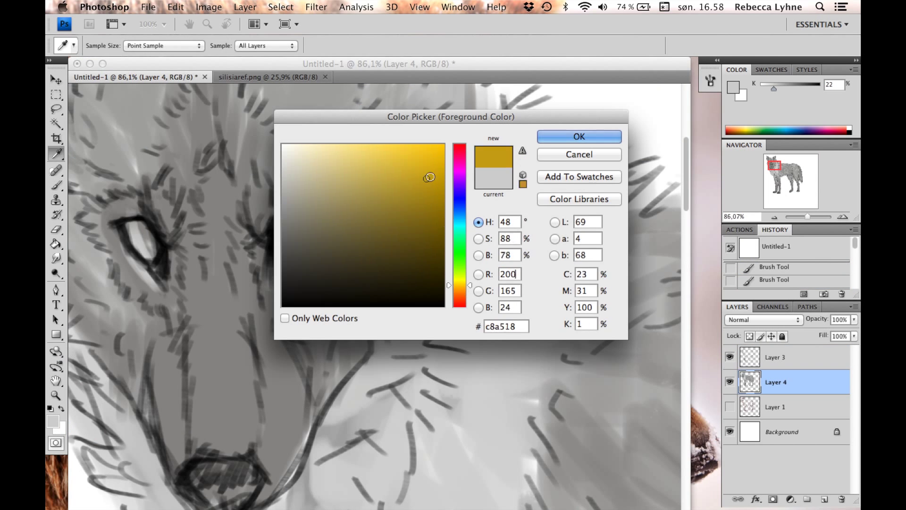
Step: Paint both eyes gold and shrink the brush for eye detail
key(Return)
drag(288, 245, 306, 217)
mouse_move(151, 255)
mouse_down()
mouse_move(134, 232)
mouse_move(142, 225)
mouse_up()
key(bracketleft)
key(bracketleft)
Step: Add dark near-black pupils and rims to both eyes and zoom in on the head
alt+click(152, 272)
alt+click(160, 250)
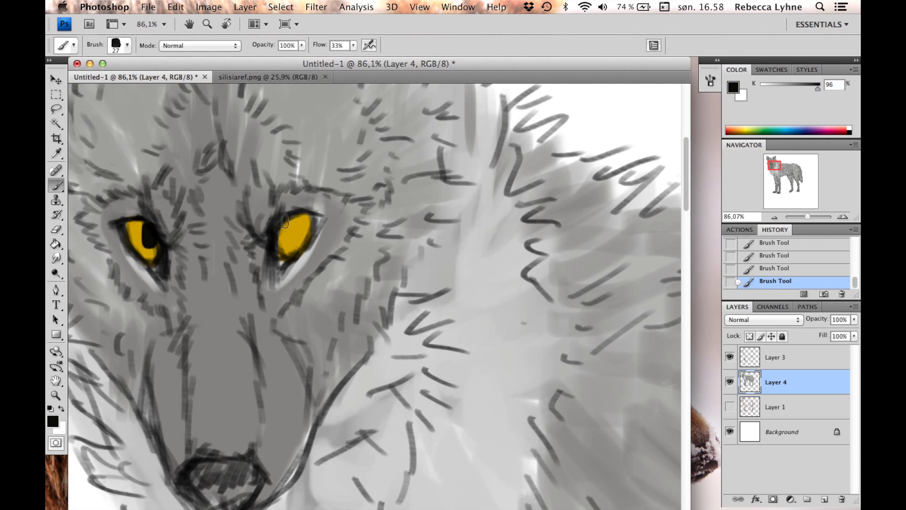
drag(297, 241, 283, 215)
drag(807, 217, 806, 216)
drag(791, 182, 773, 165)
Step: Re-pick the gold and a pale yellow for the eye highlights with a finer brush
click(52, 421)
click(204, 255)
key(Return)
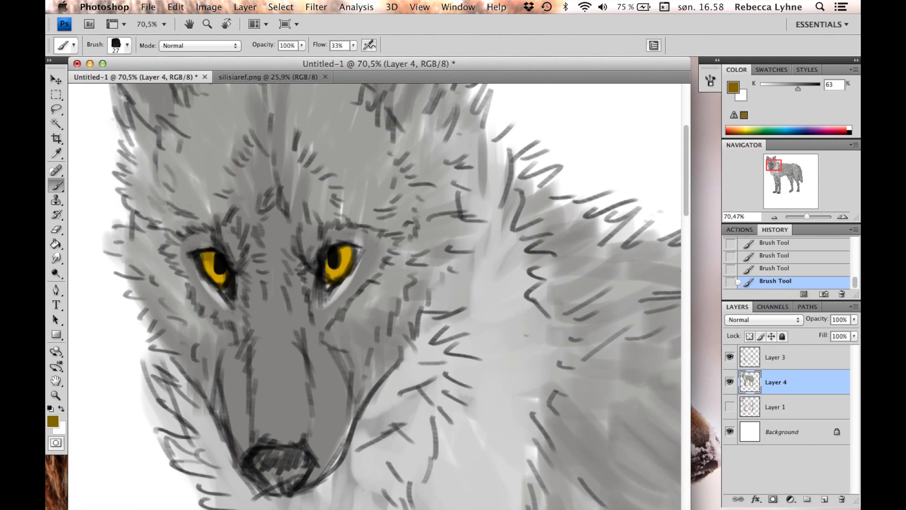
alt+click(332, 254)
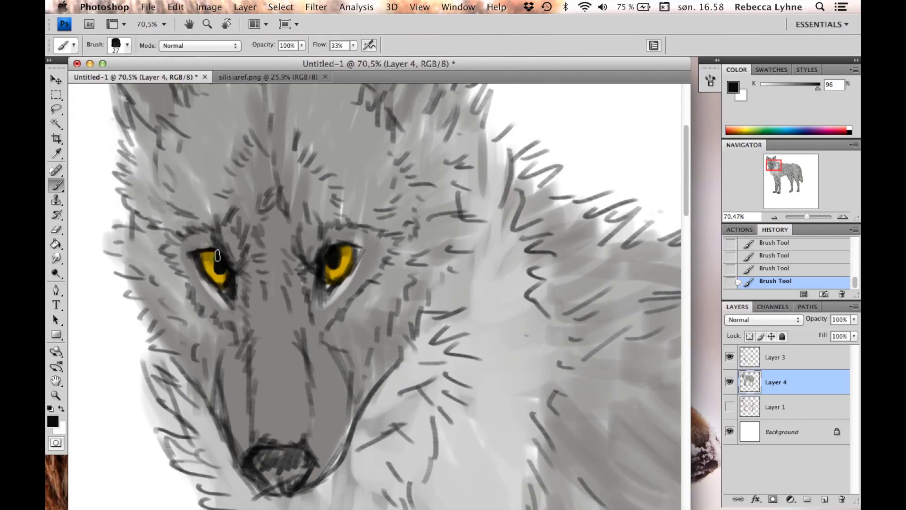
click(52, 421)
key(Return)
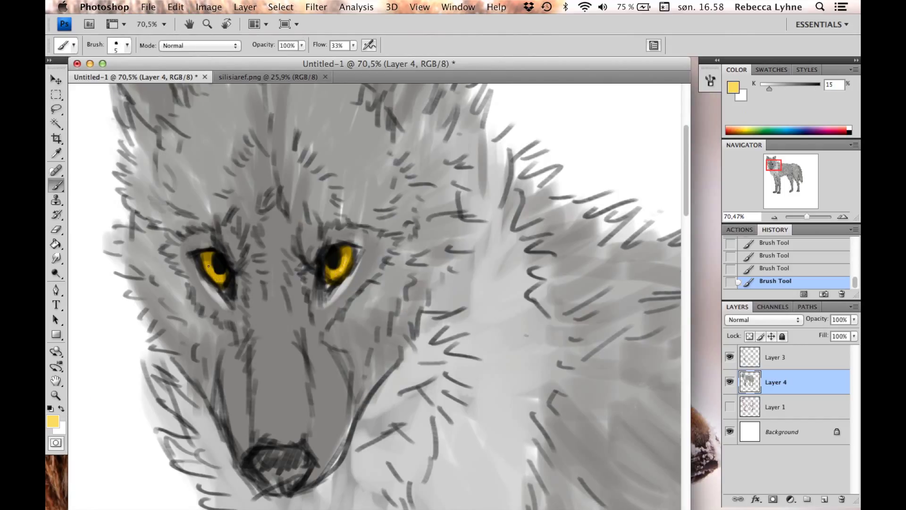
Step: Paint small white catchlights in both eyes, undoing the misplaced strokes
alt+click(340, 261)
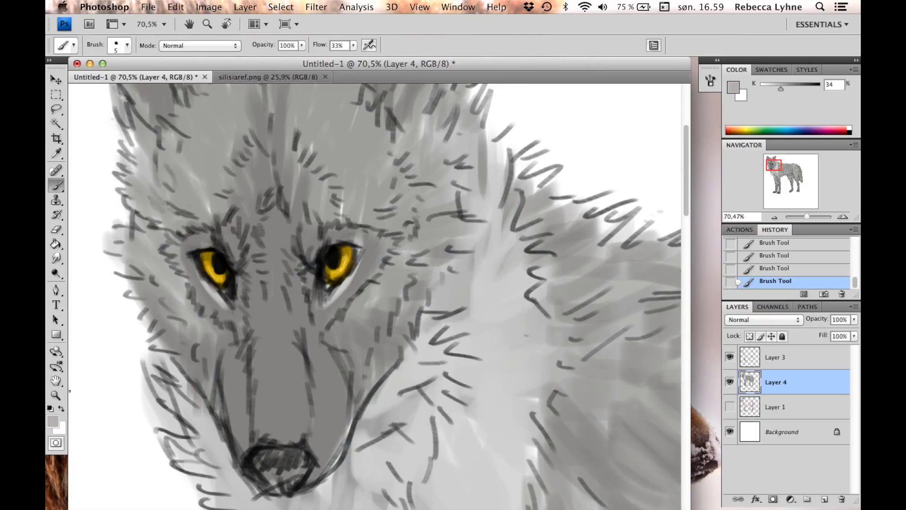
key(x)
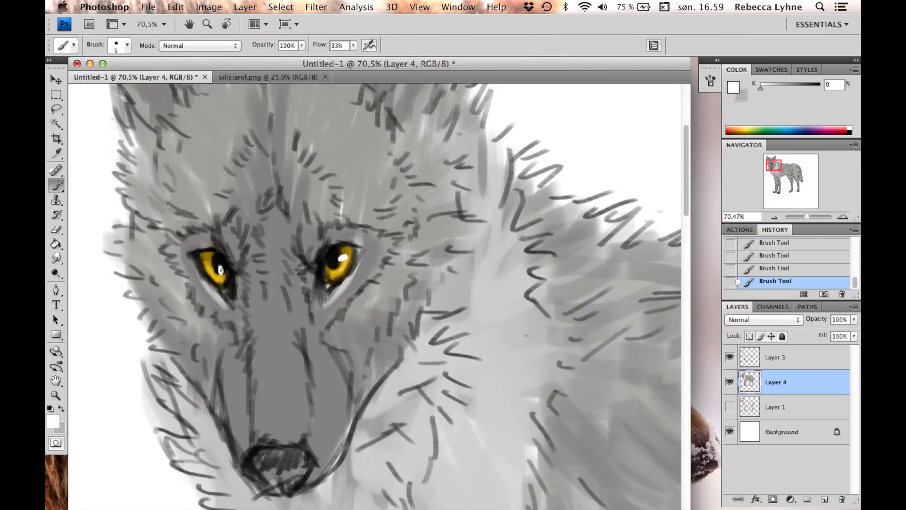
drag(341, 256, 340, 263)
key(super+z)
click(221, 269)
drag(806, 216, 803, 217)
key(super+z)
alt+click(137, 122)
Step: Touch up the cheek and chest fur with a 36 px brush and eraser, undoing the last change
click(124, 45)
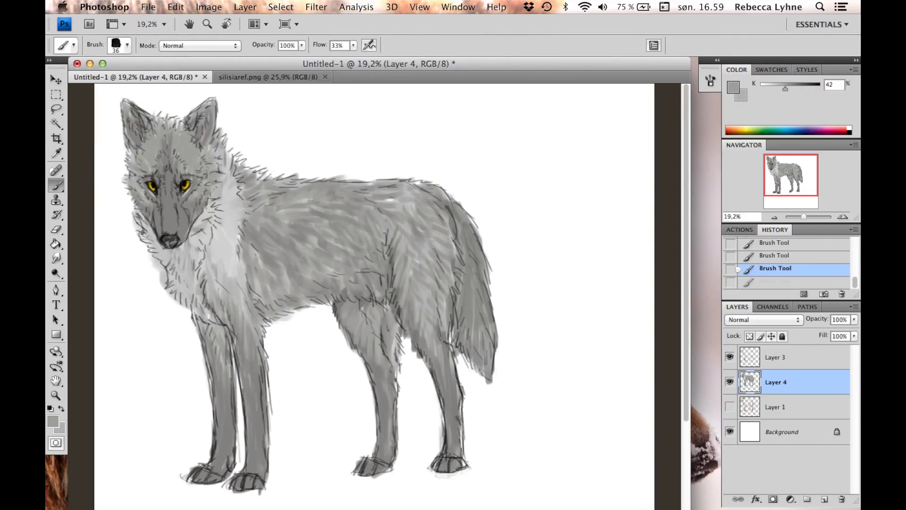
drag(144, 236, 152, 226)
key(e)
mouse_move(163, 285)
mouse_down()
mouse_move(158, 266)
mouse_move(179, 283)
mouse_up()
key(b)
key(super+z)
key(ctrl+Tab)
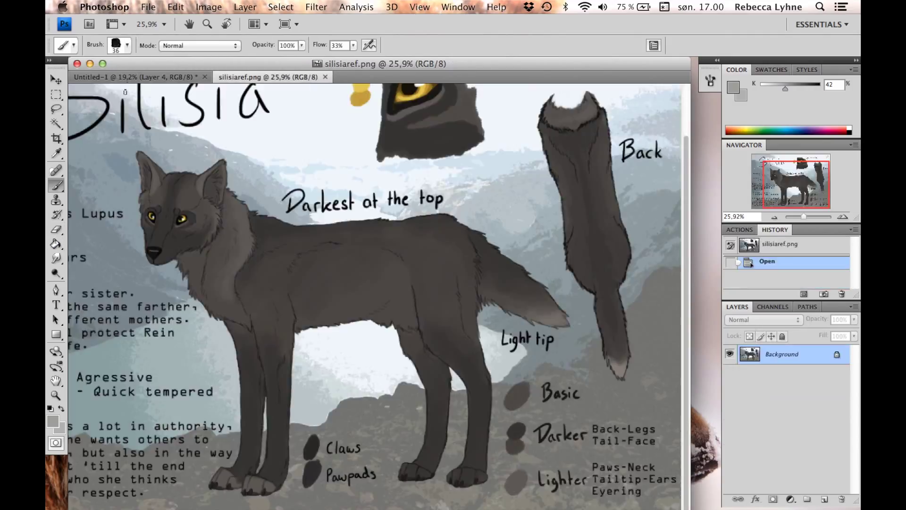
key(ctrl+Tab)
Step: Shade the tail and add a light grey highlight stroke on the front paw
drag(469, 325, 481, 365)
alt+click(480, 359)
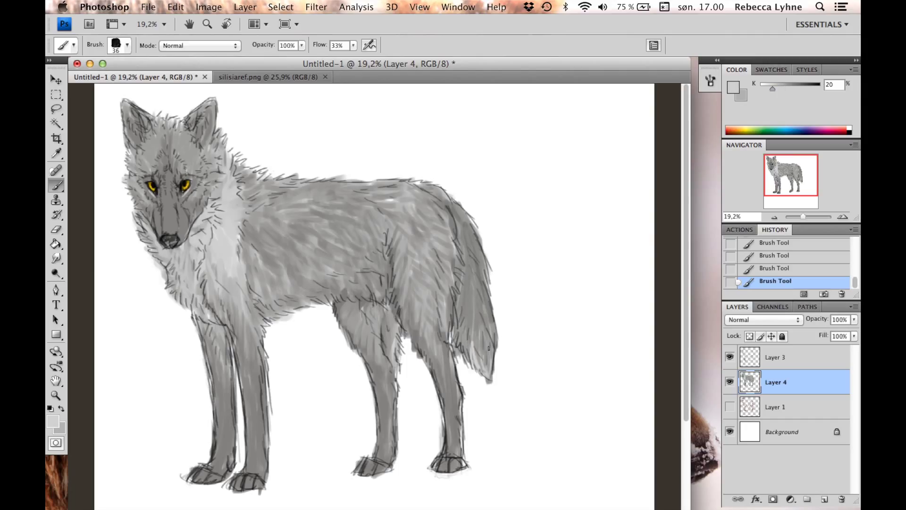
key(ctrl+Tab)
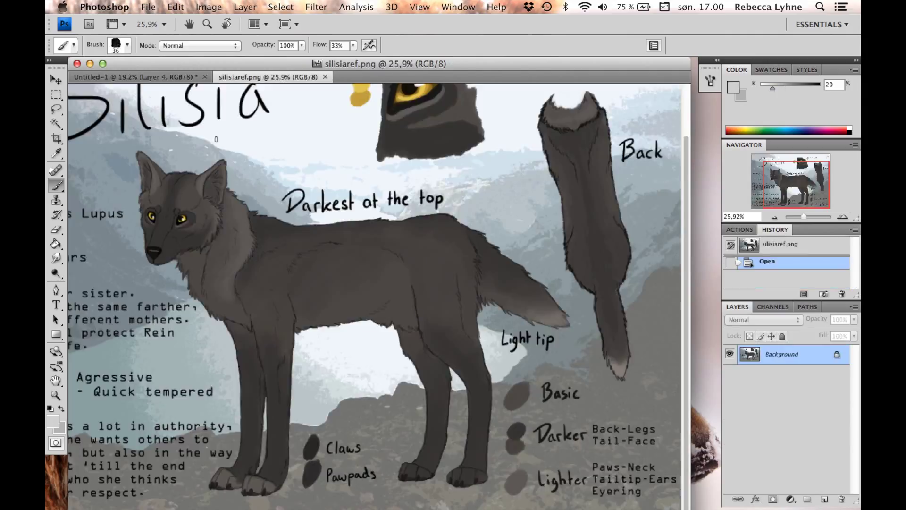
key(ctrl+Tab)
drag(235, 482, 252, 478)
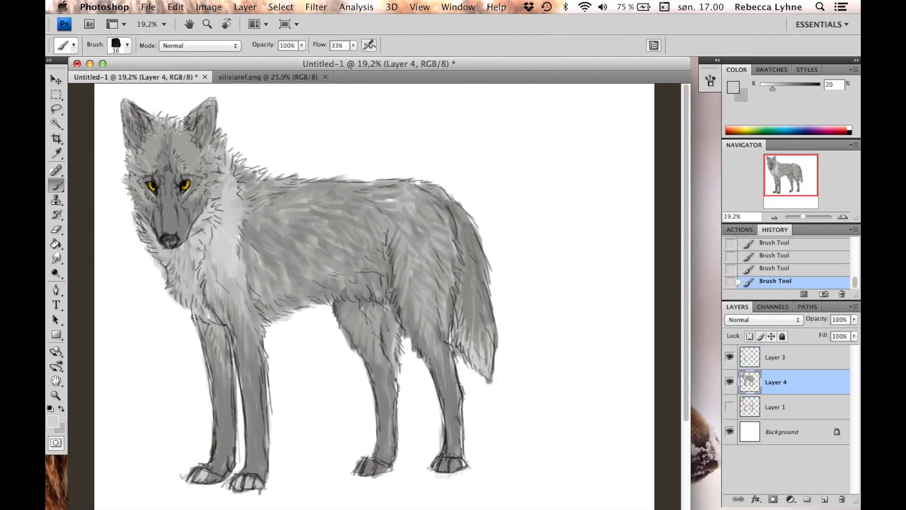
key(ctrl+Tab)
key(ctrl+Tab)
Step: Add a new layer above Layer 4 with a darker 70% grey and 19% brush flow
click(52, 421)
click(578, 109)
click(823, 499)
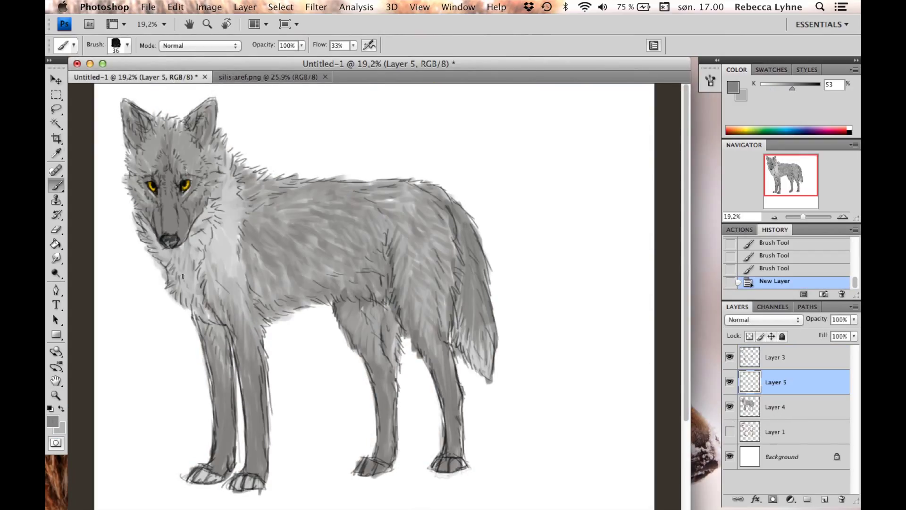
click(53, 420)
click(553, 140)
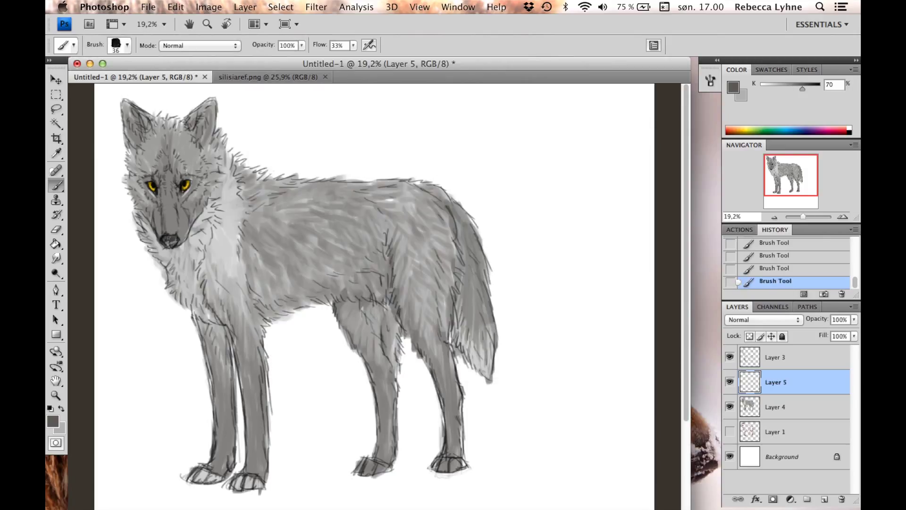
drag(353, 46, 355, 51)
Step: Sample light and dark greys from the wolf's face, head and chest
alt+click(184, 207)
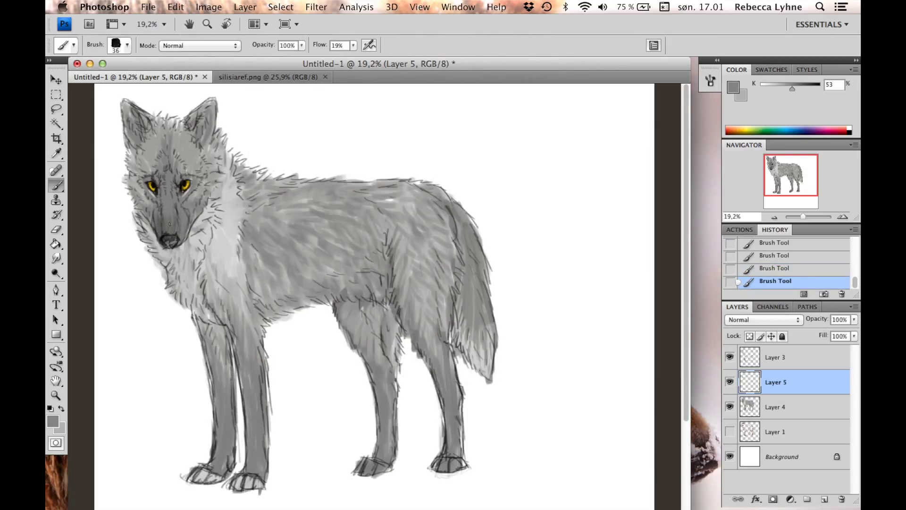
alt+click(172, 178)
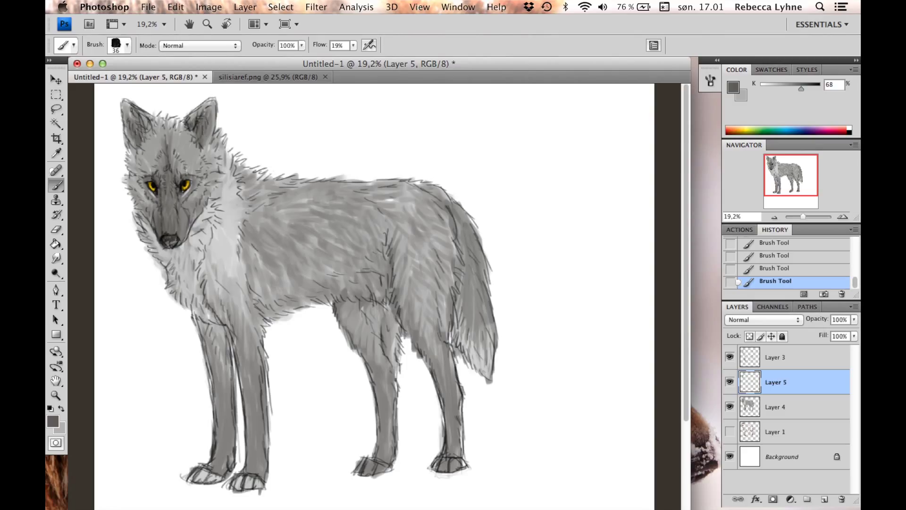
alt+click(159, 197)
key(ctrl+Tab)
key(ctrl+Tab)
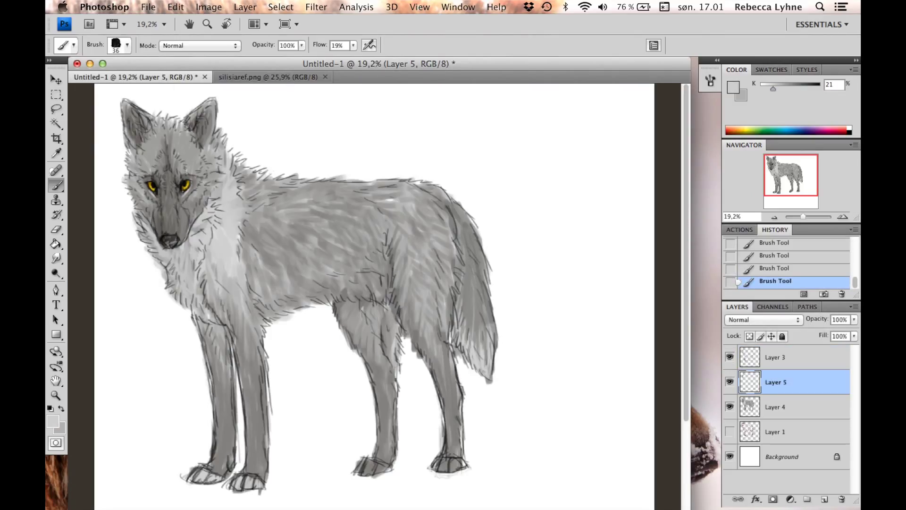
alt+click(146, 144)
alt+click(134, 150)
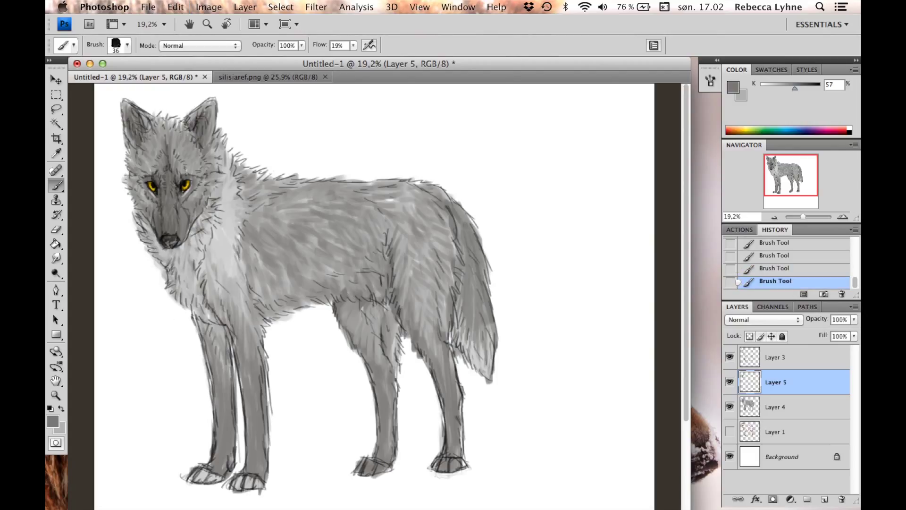
alt+click(215, 278)
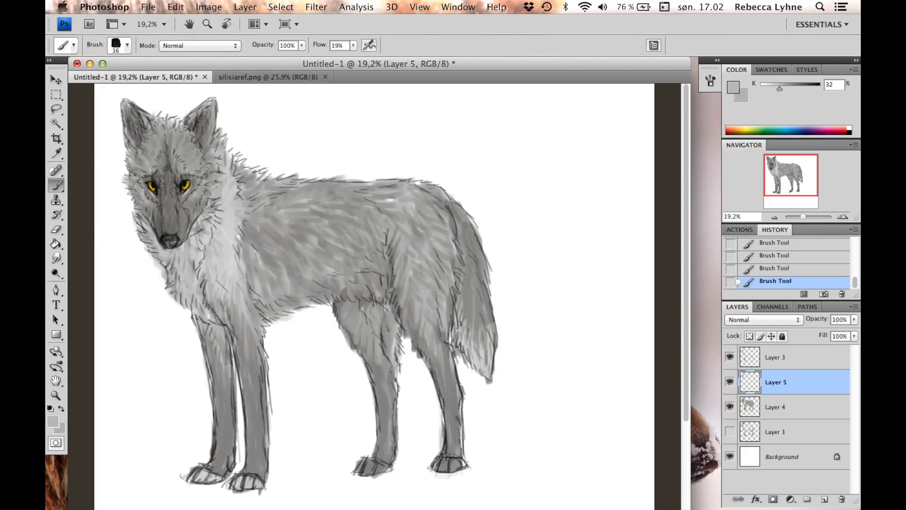
Step: Paint grey shading across the chest at 87 then 60 px, then choose Layer 3's textured 20 px brush
key(bracketright)
key(bracketright)
key(bracketright)
key(bracketright)
key(bracketright)
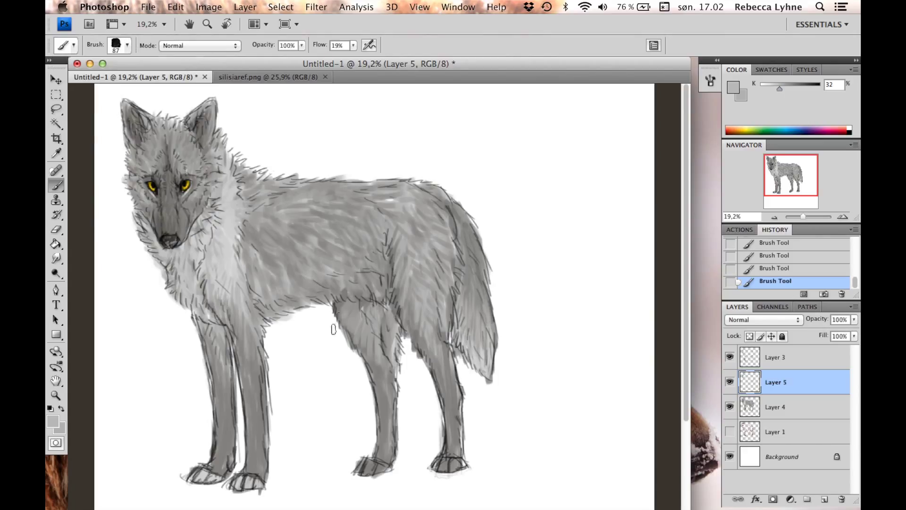
alt+click(197, 478)
key(bracketleft)
key(bracketleft)
key(bracketleft)
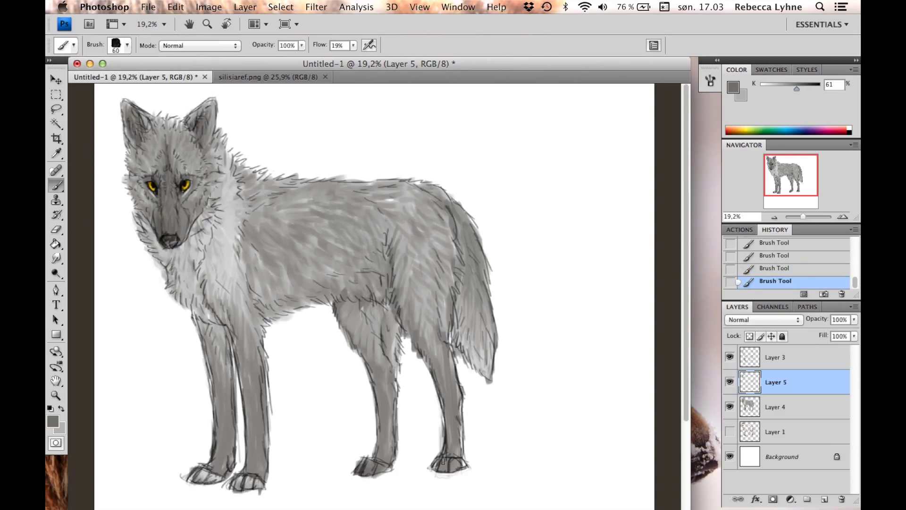
key(ctrl+Tab)
key(ctrl+Tab)
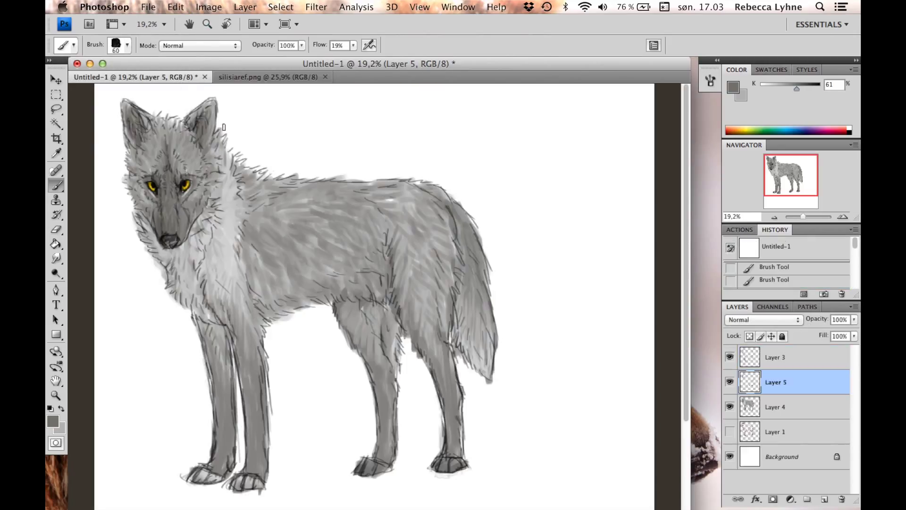
drag(263, 326, 232, 264)
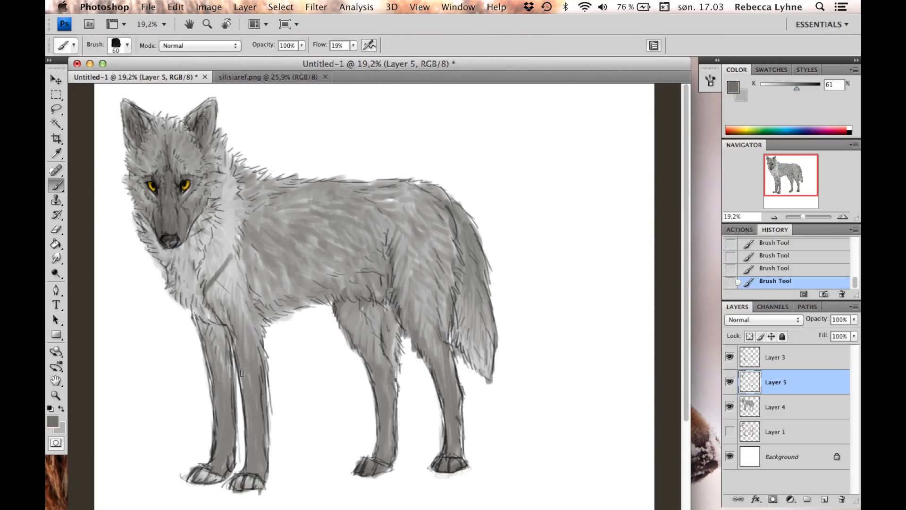
key(alt+bracketright)
click(127, 45)
double_click(89, 203)
Step: Set black paint with 76% flow and an 8 px brush, testing and undoing a fur stroke
key(d)
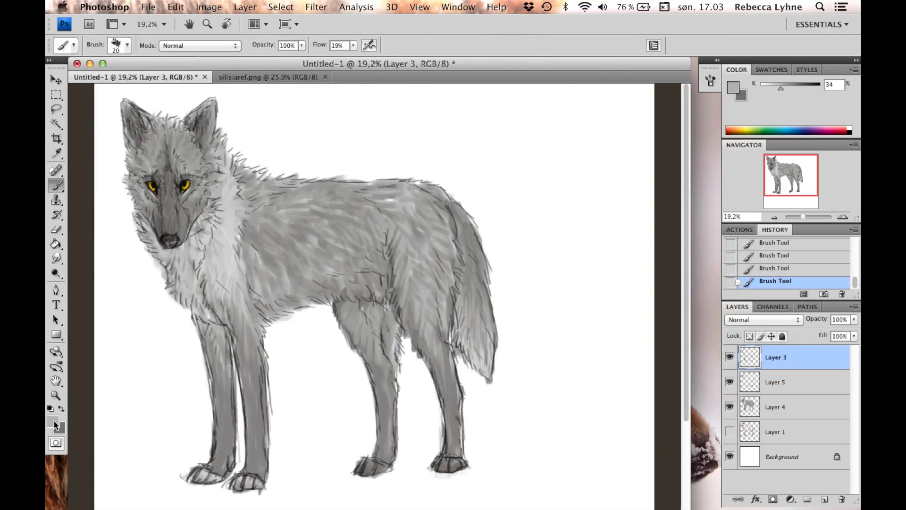
drag(211, 282, 215, 267)
click(353, 46)
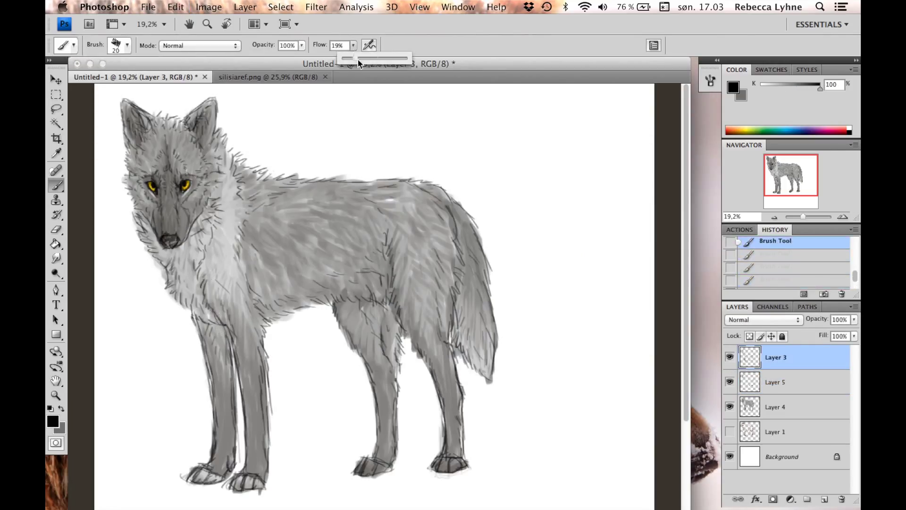
drag(358, 59, 398, 60)
click(127, 45)
drag(94, 78, 85, 78)
key(Return)
drag(231, 263, 207, 278)
key(super+alt+z)
key(super+alt+z)
key(super+alt+z)
Step: Zoom in and paint dark fur strands along the belly with a 12 px brush, undoing the last one
scroll(208, 279, up, 6)
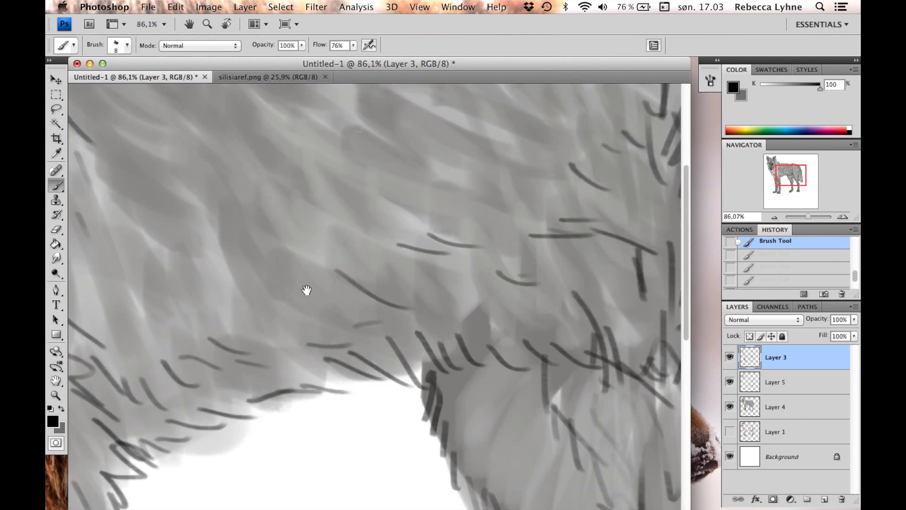
click(127, 45)
drag(64, 79, 67, 79)
key(Return)
drag(396, 278, 345, 400)
drag(349, 371, 291, 474)
drag(807, 217, 802, 215)
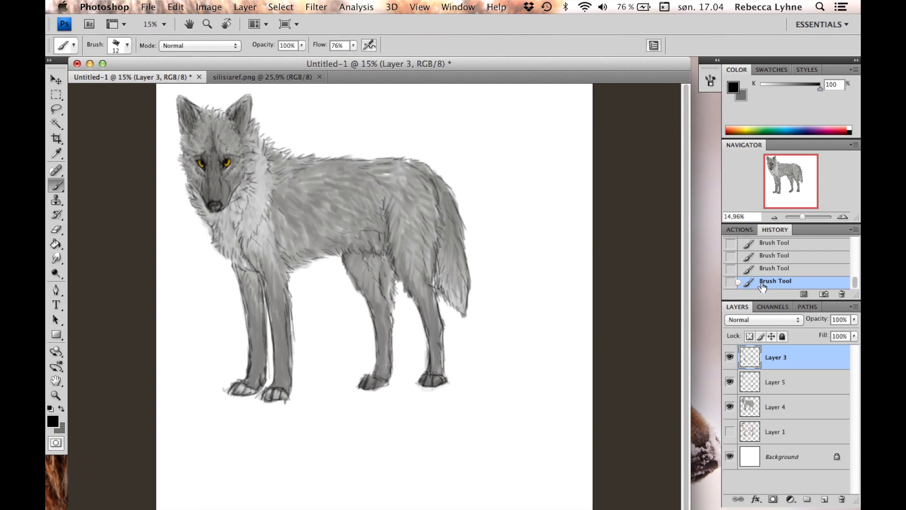
click(774, 275)
key(super+alt+z)
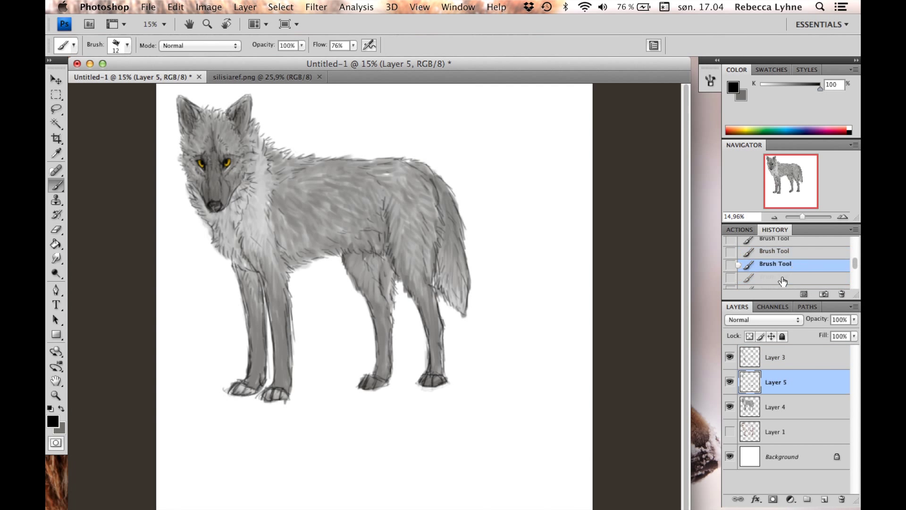
drag(802, 214, 804, 217)
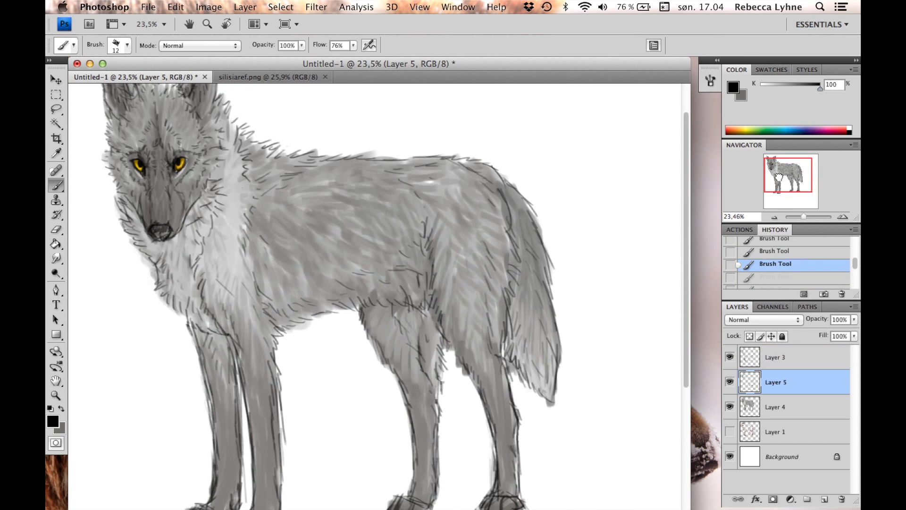
Step: Move the wolf layers into Group 1 and add a new layer above the Background
click(806, 499)
click(778, 385)
shift+click(760, 436)
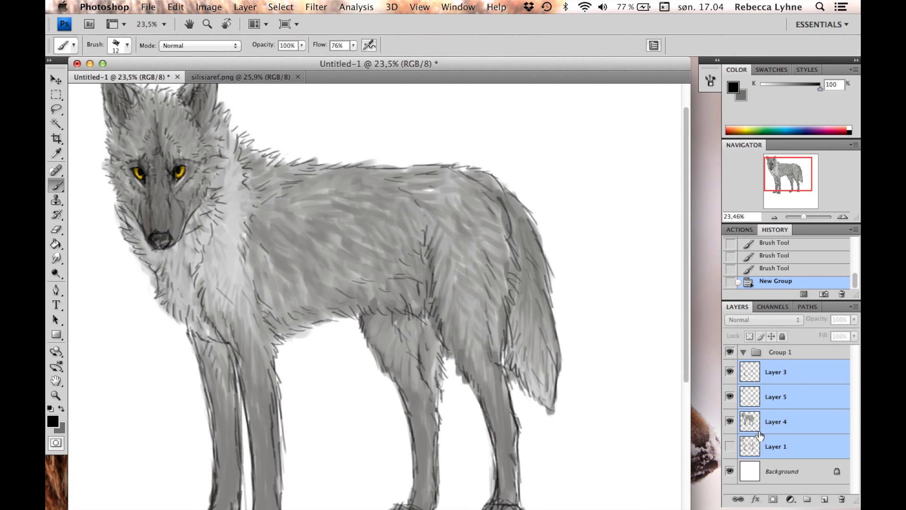
drag(760, 436, 774, 358)
click(767, 383)
key(super+alt+shift+n)
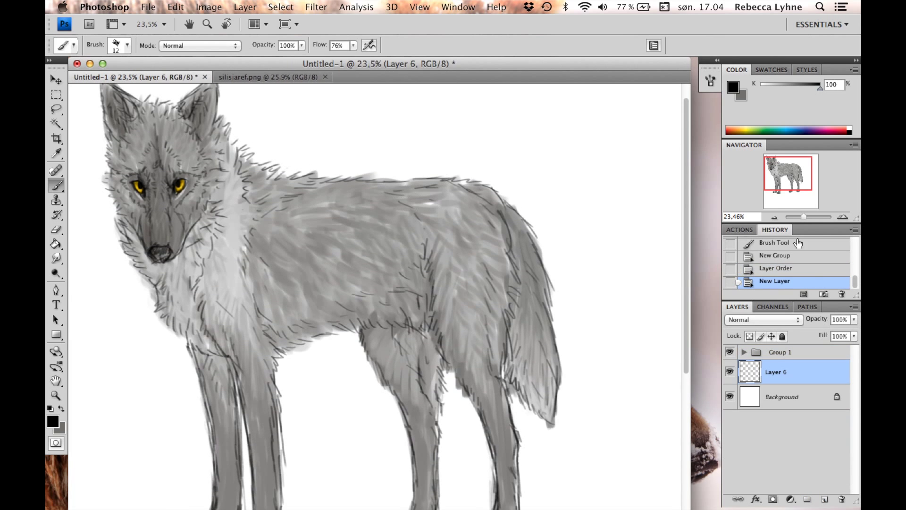
key(super+0)
Step: Add a new layer above Group 1 and set up a grey 158 px soft brush at 10% flow
click(127, 45)
double_click(170, 213)
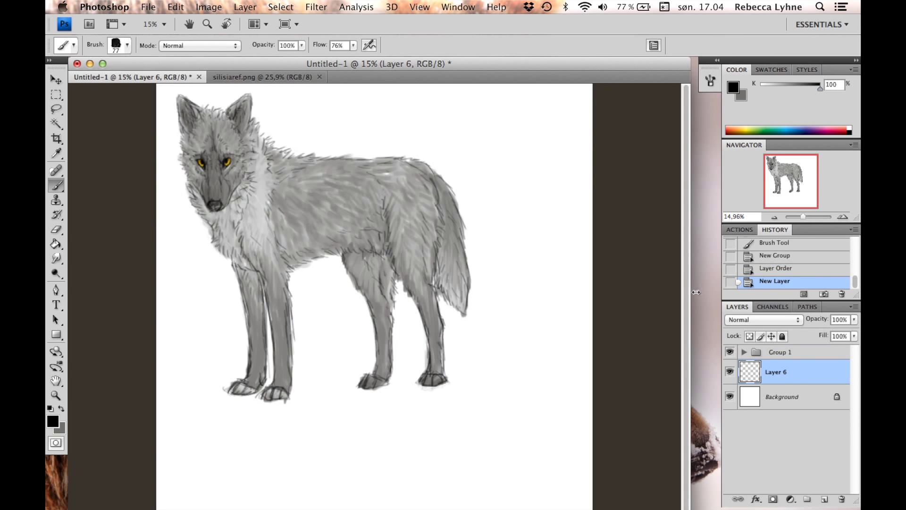
key(super+Tab)
key(super+Tab)
key(super+alt+shift+n)
key(x)
click(127, 46)
double_click(156, 214)
key(shift+1)
click(282, 177)
Step: Softly shade the shoulder, flank, legs and front paw, erasing some back highlights and stepping back two strokes
mouse_move(282, 178)
mouse_down()
mouse_move(319, 173)
mouse_move(335, 227)
mouse_move(317, 189)
mouse_move(302, 223)
mouse_move(383, 179)
mouse_up()
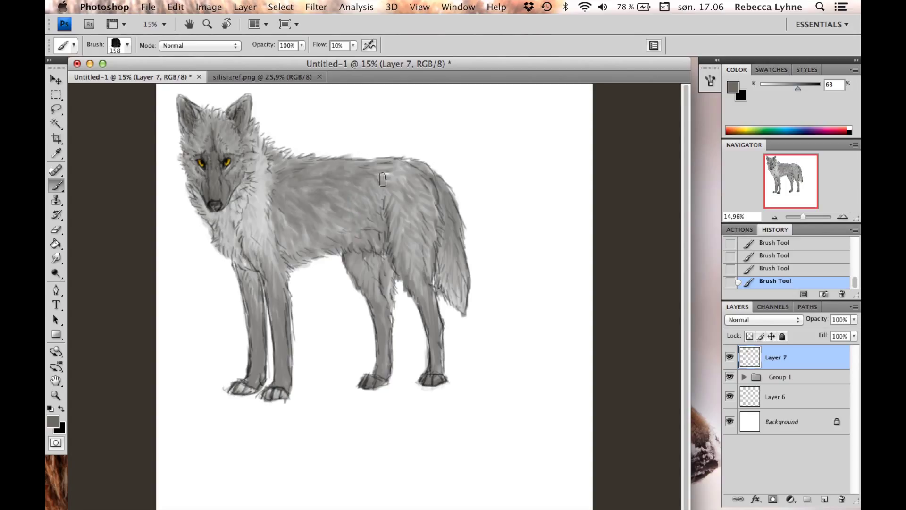
key(e)
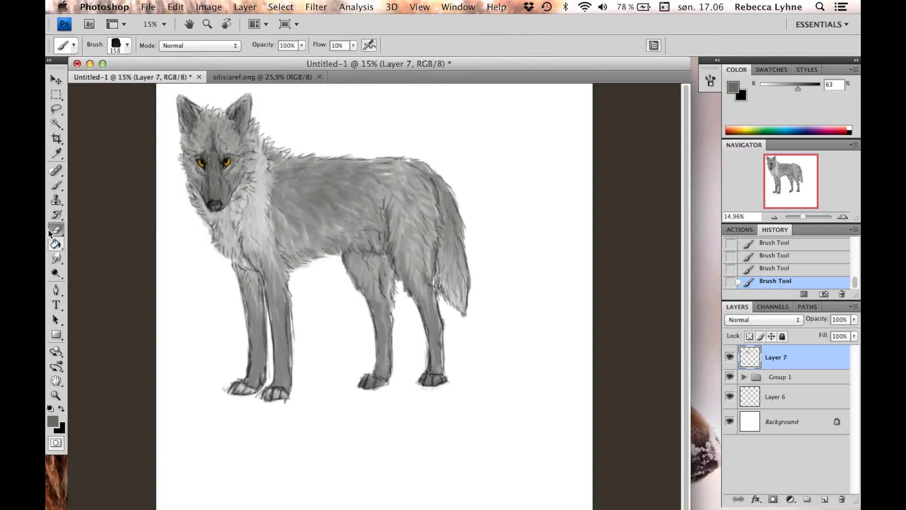
mouse_move(317, 213)
mouse_down()
mouse_move(359, 189)
mouse_move(375, 226)
mouse_move(422, 273)
mouse_up()
key(b)
drag(415, 203, 414, 272)
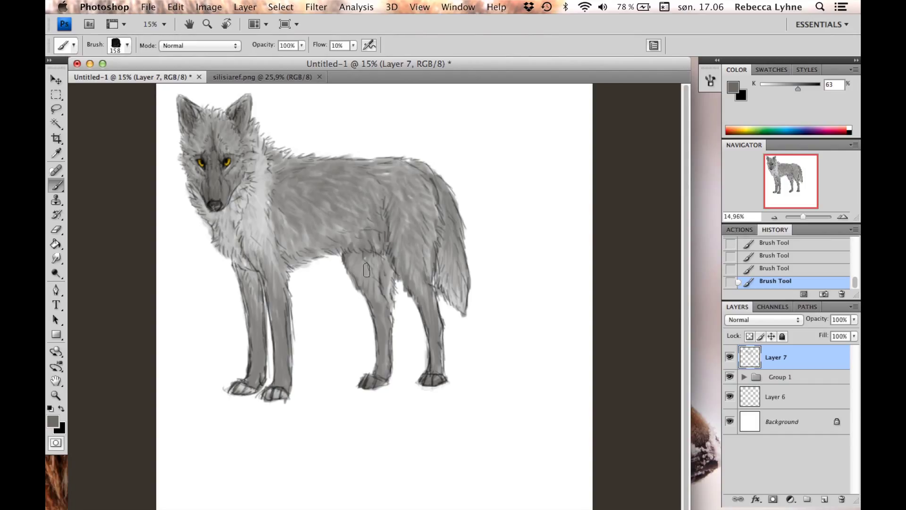
drag(381, 313, 383, 370)
drag(427, 303, 431, 365)
drag(283, 334, 281, 386)
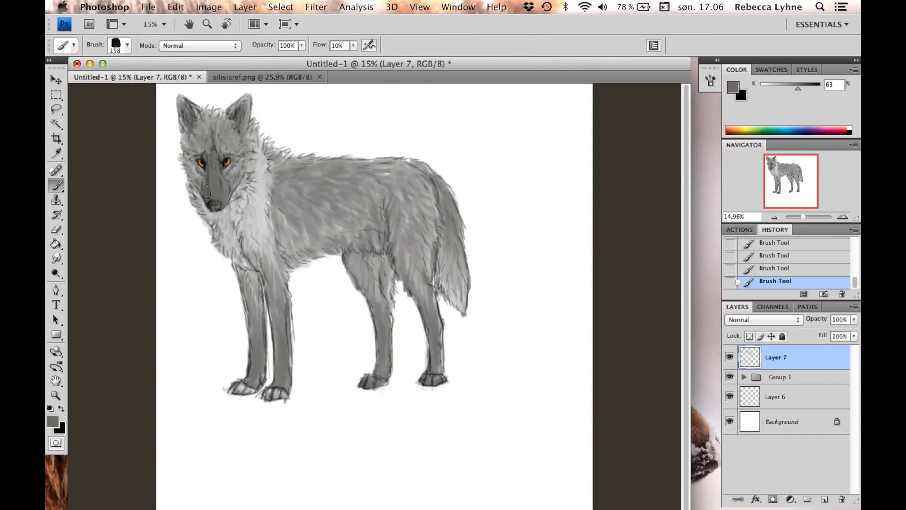
key(ctrl+alt+z)
key(ctrl+alt+z)
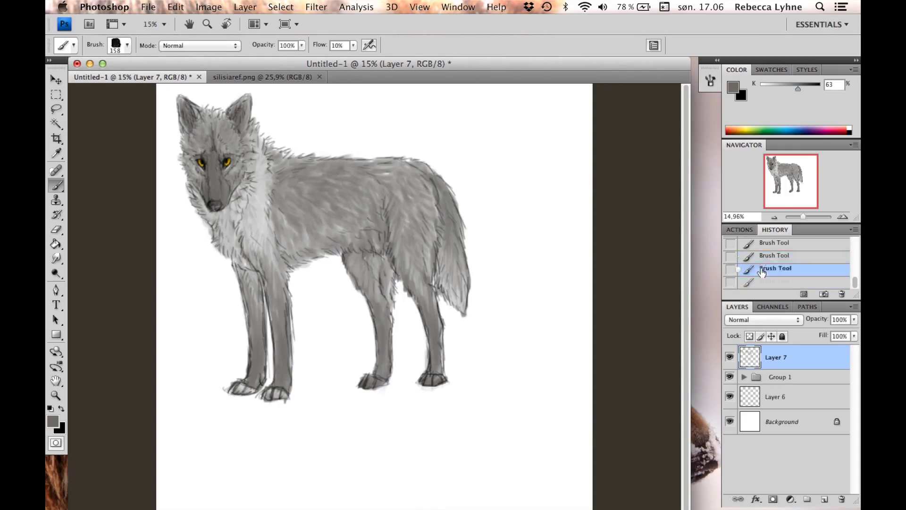
Step: Save the painting as silisia.psd
key(ctrl+shift+s)
text(silis)
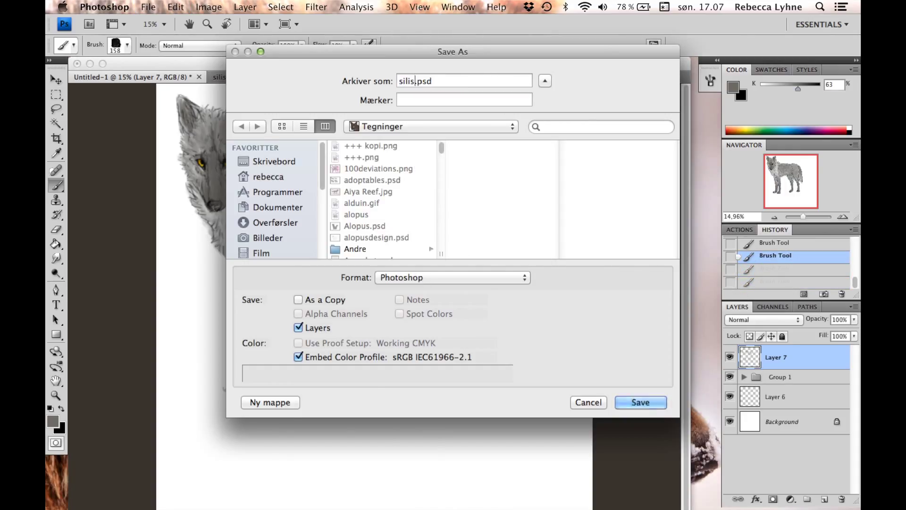
text(ia)
key(Return)
Step: Move Layer 7 into Group 1, shift the whole wolf right, and pick a beige ground colour
drag(773, 357, 755, 366)
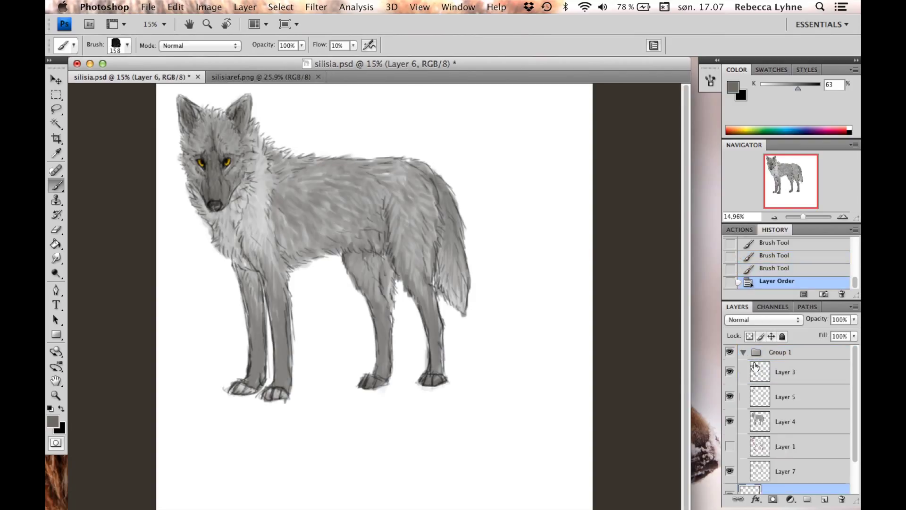
click(802, 372)
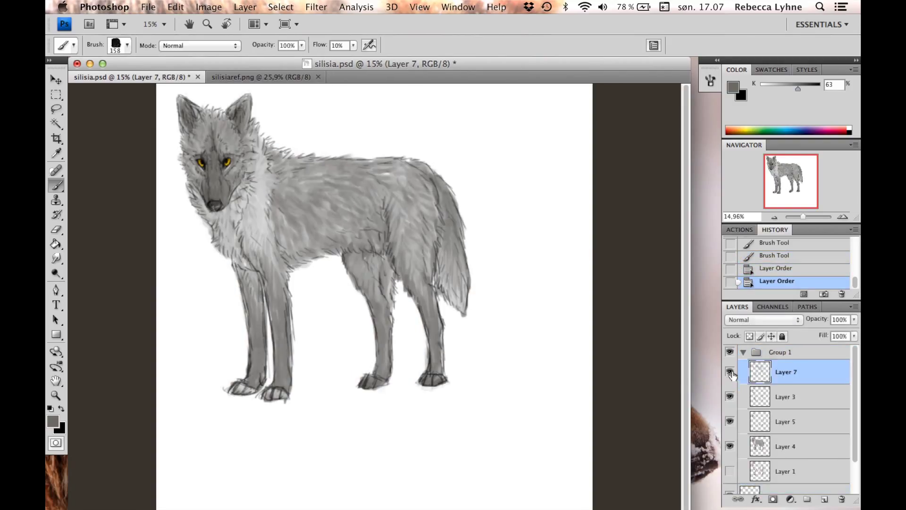
click(743, 352)
click(778, 352)
key(v)
drag(450, 293, 456, 294)
key(alt+bracketleft)
key(b)
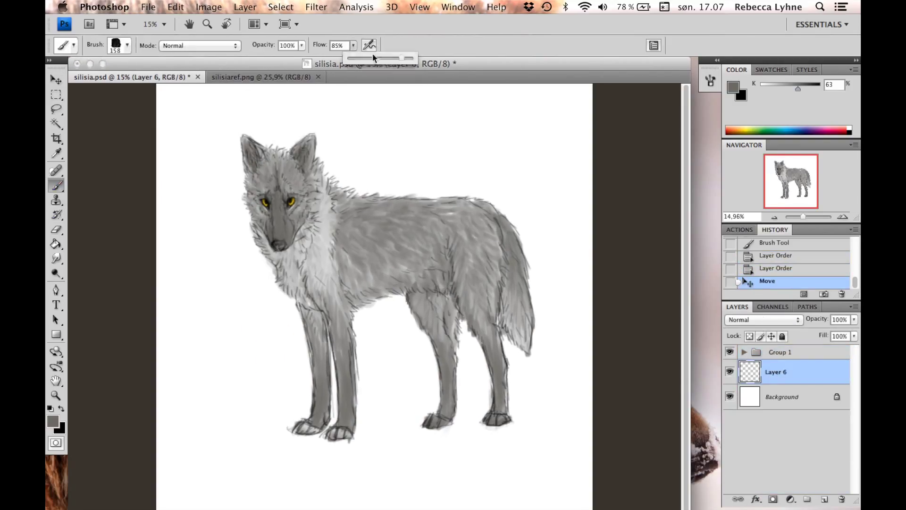
alt+click(558, 152)
Step: Paint beige ground under the wolf and pale cream grass strokes at the left and around the tail
mouse_move(255, 405)
mouse_down()
mouse_move(287, 455)
mouse_move(585, 370)
mouse_up()
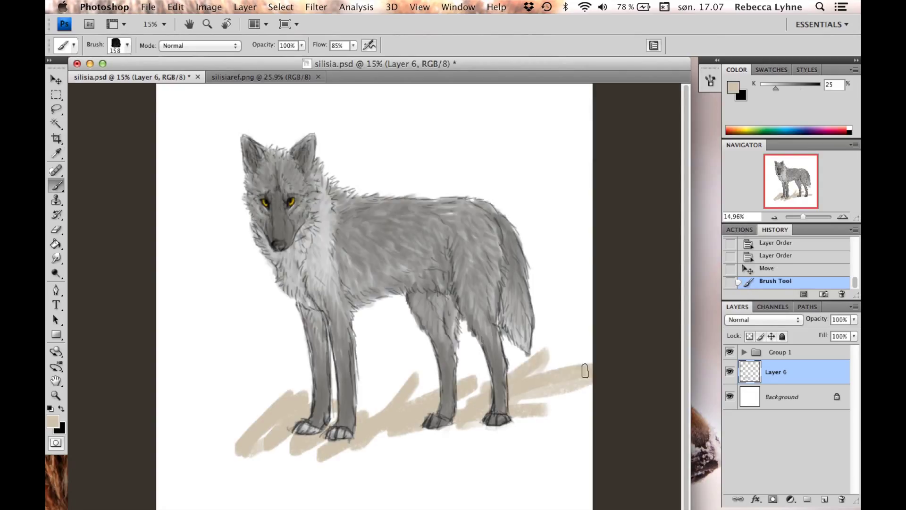
mouse_move(179, 472)
mouse_down()
mouse_move(225, 461)
mouse_move(575, 441)
mouse_move(409, 481)
mouse_move(226, 491)
mouse_move(297, 507)
mouse_move(563, 493)
mouse_move(162, 425)
mouse_move(556, 364)
mouse_up()
mouse_move(215, 371)
mouse_down()
mouse_move(196, 409)
mouse_move(254, 415)
mouse_up()
click(52, 421)
click(295, 157)
click(577, 135)
drag(188, 344, 181, 444)
mouse_move(517, 345)
mouse_down()
mouse_move(522, 374)
mouse_move(535, 330)
mouse_move(566, 373)
mouse_move(583, 351)
mouse_up()
Step: Paint beige grass between the legs, sampling beige and pale cream and confirming a lighter colour
alt+click(380, 401)
mouse_move(368, 396)
mouse_down()
mouse_move(356, 320)
mouse_move(284, 388)
mouse_move(292, 357)
mouse_move(260, 377)
mouse_move(300, 383)
mouse_move(423, 359)
mouse_move(398, 384)
mouse_move(351, 371)
mouse_move(405, 390)
mouse_move(381, 354)
mouse_move(352, 348)
mouse_move(233, 396)
mouse_move(271, 358)
mouse_move(312, 396)
mouse_move(184, 423)
mouse_up()
alt+click(427, 368)
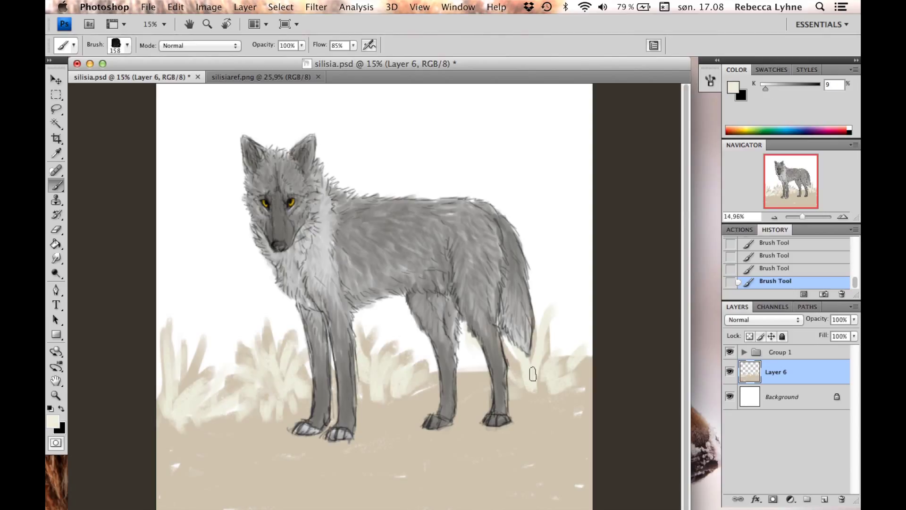
alt+click(429, 408)
click(51, 427)
key(Return)
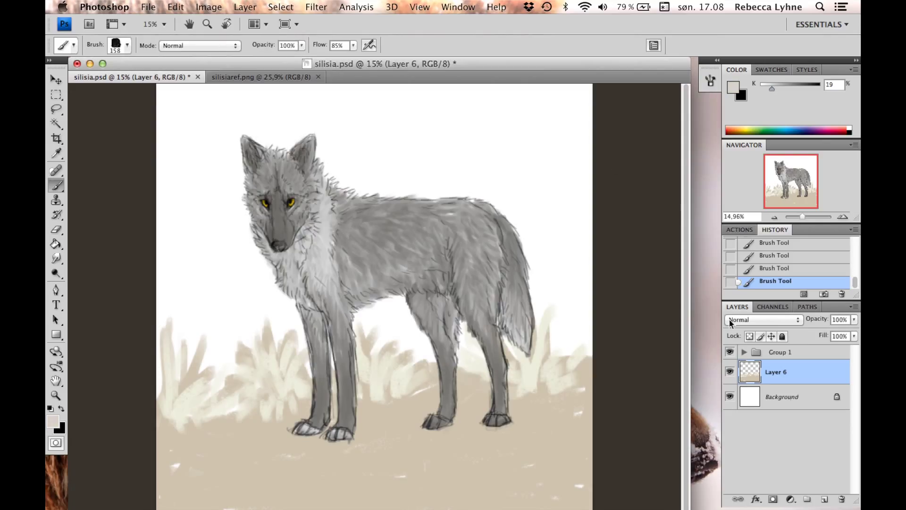
Step: Add a new horizon layer and paint grey strokes across it over the grass
key(super+shift+alt+n)
mouse_move(166, 313)
mouse_down()
mouse_move(162, 341)
mouse_move(264, 351)
mouse_up()
drag(354, 326, 424, 330)
drag(160, 330, 415, 316)
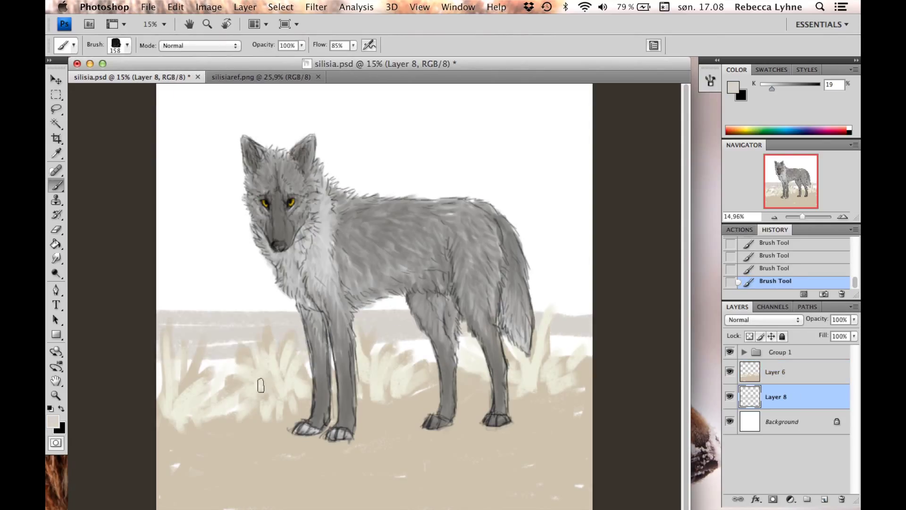
Step: Replace the grey strokes with pale horizontal horizon strokes behind the wolf and over the grass
key(super+alt+z)
key(super+alt+z)
key(super+alt+z)
click(52, 421)
click(555, 138)
drag(590, 304, 183, 364)
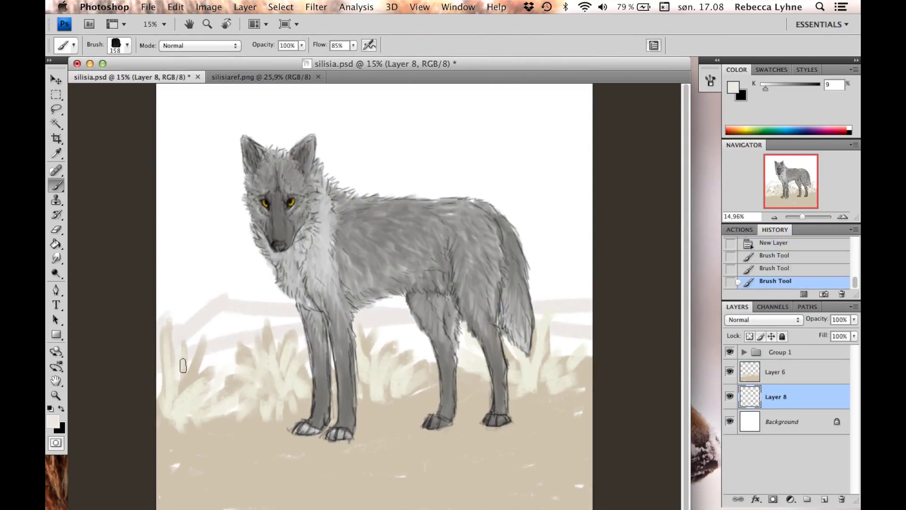
drag(302, 331, 200, 307)
drag(203, 351, 236, 364)
mouse_move(370, 351)
mouse_down()
mouse_move(431, 342)
mouse_move(425, 332)
mouse_up()
drag(551, 352, 580, 348)
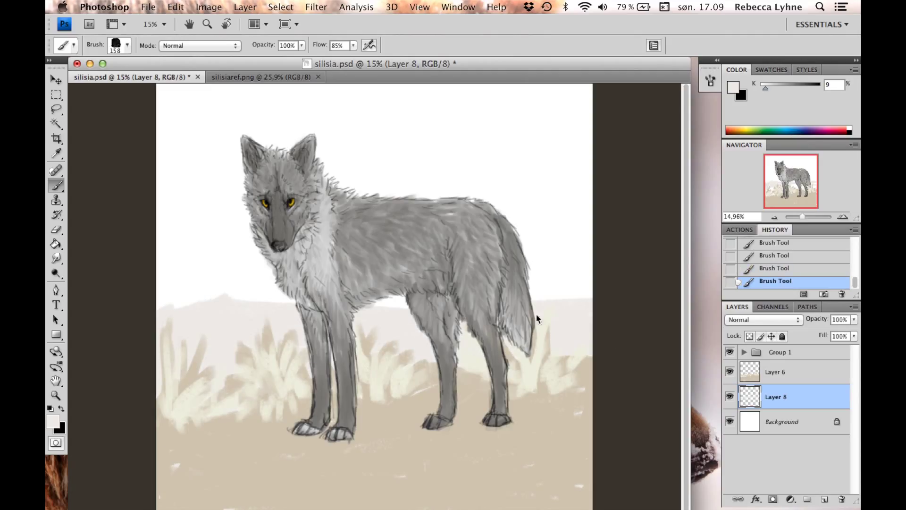
Step: Try and undo another pale stroke, then settle on a lighter beige colour
click(52, 421)
click(579, 136)
drag(174, 328, 233, 373)
key(super+z)
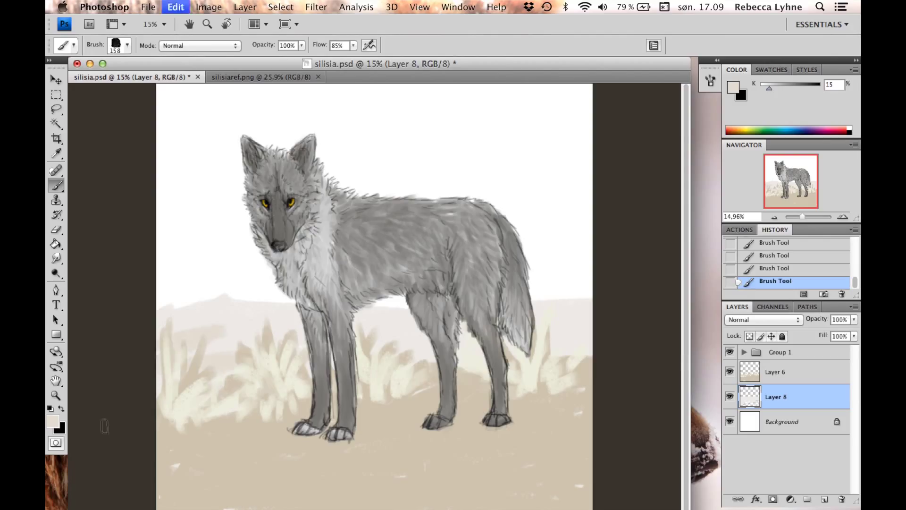
click(52, 421)
key(Return)
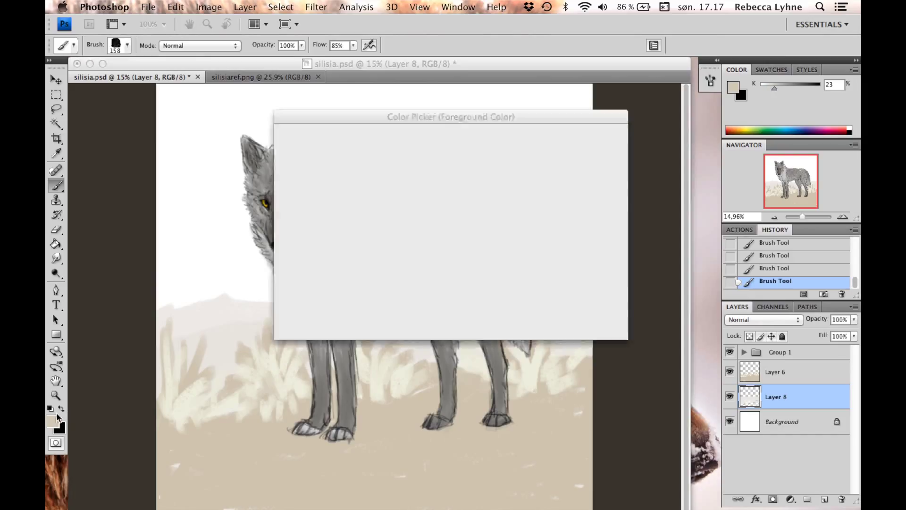
click(179, 358)
key(Return)
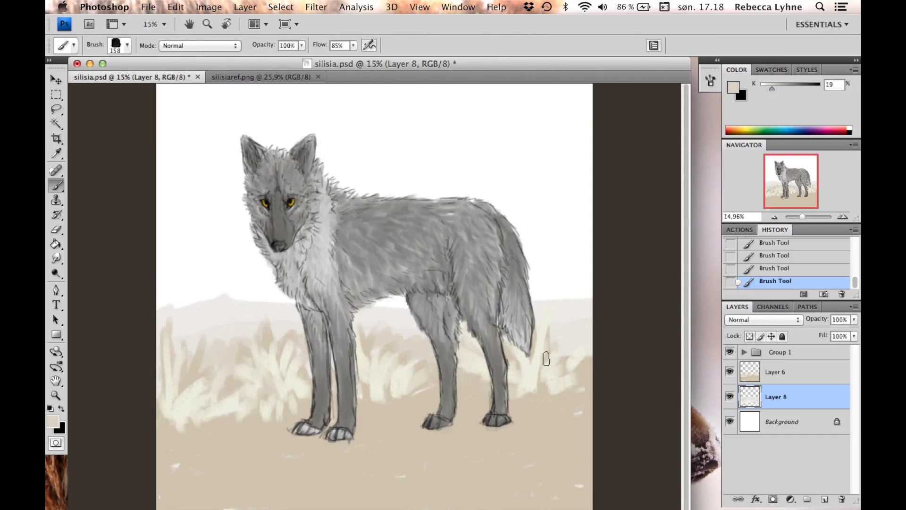
click(53, 420)
key(Return)
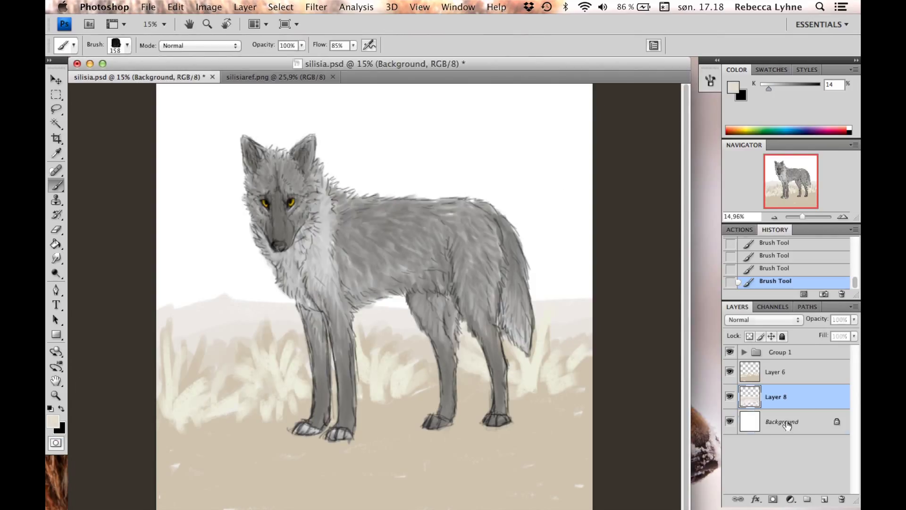
Step: Lighten the grass near and between the legs with beige strokes, then choose a paler colour
mouse_move(216, 394)
mouse_down()
mouse_move(188, 360)
mouse_move(243, 341)
mouse_up()
drag(375, 339, 389, 361)
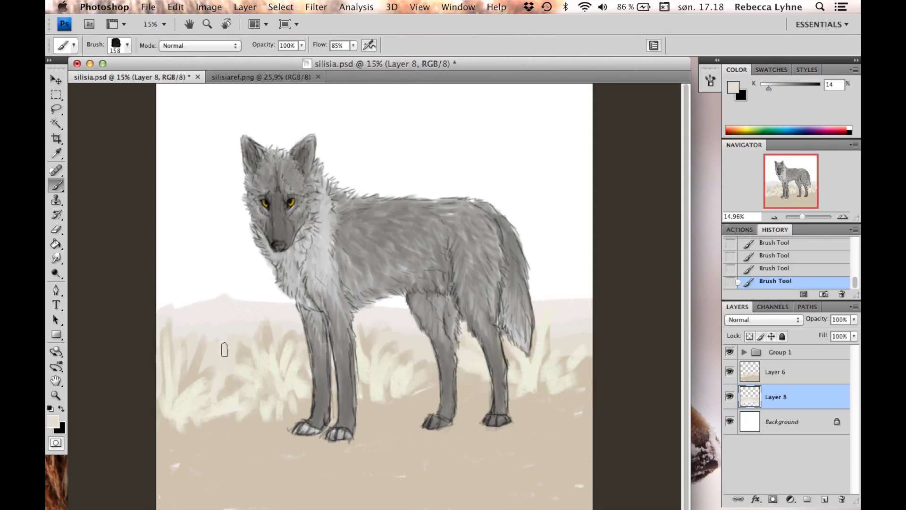
click(53, 420)
click(578, 136)
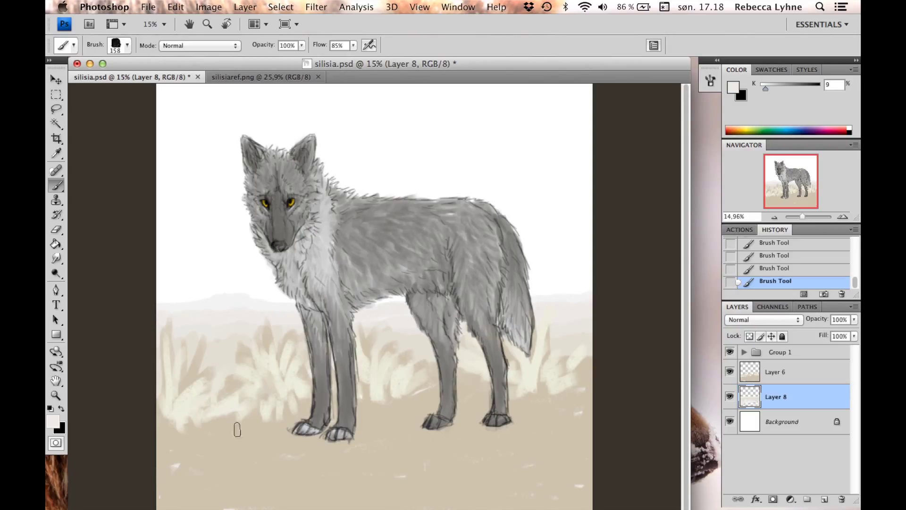
alt+click(289, 299)
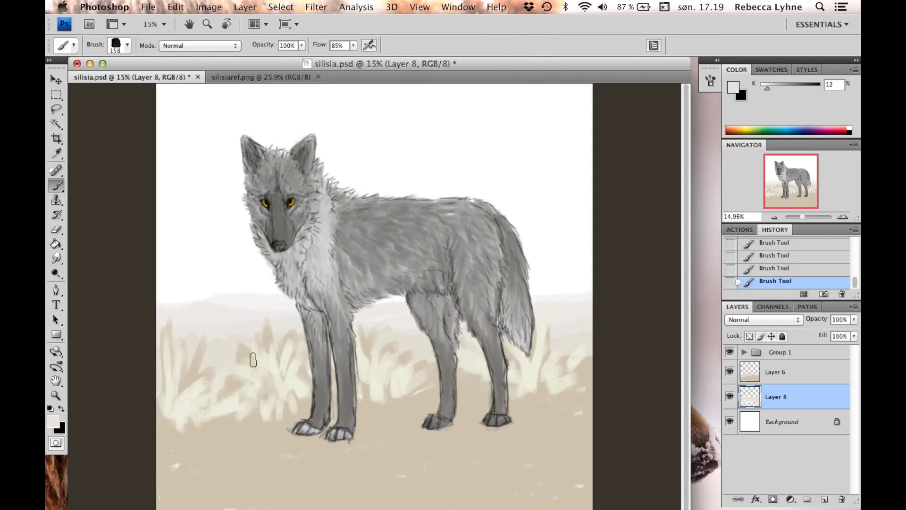
alt+click(589, 353)
key(alt+bracketright)
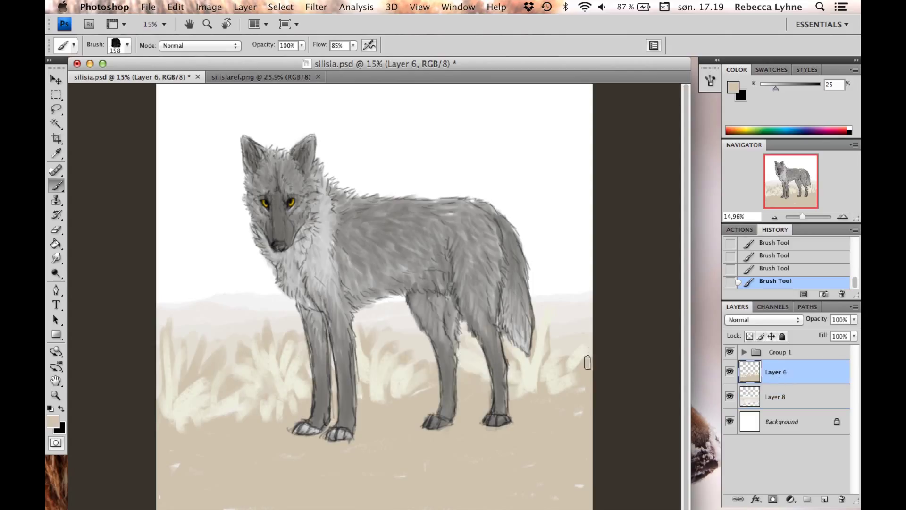
Step: Sample a light beige and paint grass strokes beside the hind paw and between the legs
alt+click(186, 432)
drag(550, 445, 548, 406)
drag(529, 435, 519, 391)
drag(574, 438, 580, 358)
drag(578, 413, 585, 368)
drag(422, 408, 425, 375)
drag(465, 401, 467, 373)
drag(399, 410, 401, 387)
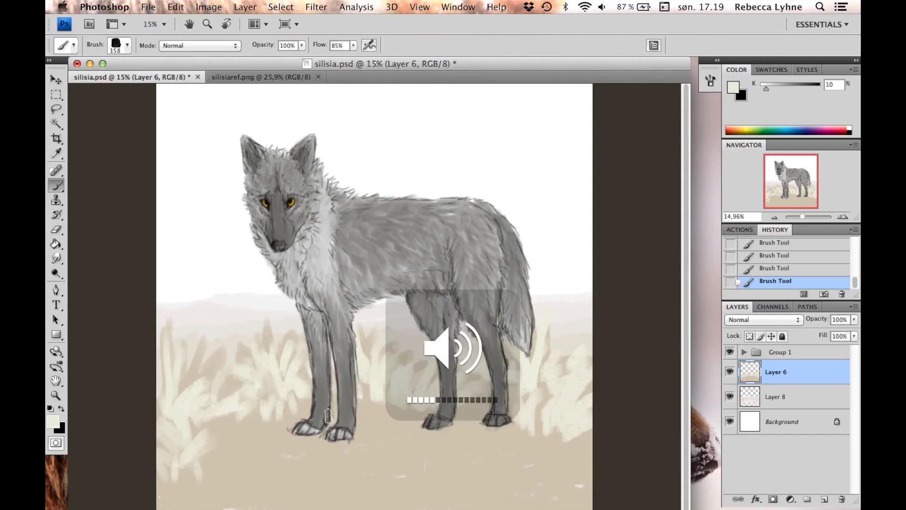
Step: Paint darker beige grass around the legs, then a small stroke with a smaller brush
alt+click(258, 363)
drag(373, 422, 399, 370)
drag(427, 402, 425, 368)
drag(370, 376, 368, 344)
drag(528, 430, 527, 401)
drag(568, 448, 564, 406)
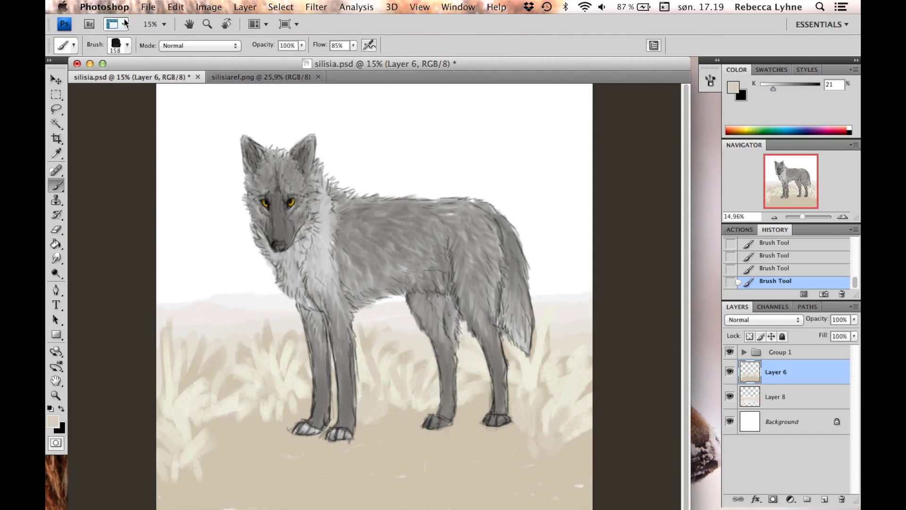
key(bracketleft)
key(bracketleft)
key(bracketleft)
drag(297, 447, 243, 419)
Step: Add light grass near the front paw, resample grass tones and enlarge the brush
alt+click(266, 413)
drag(264, 435, 262, 421)
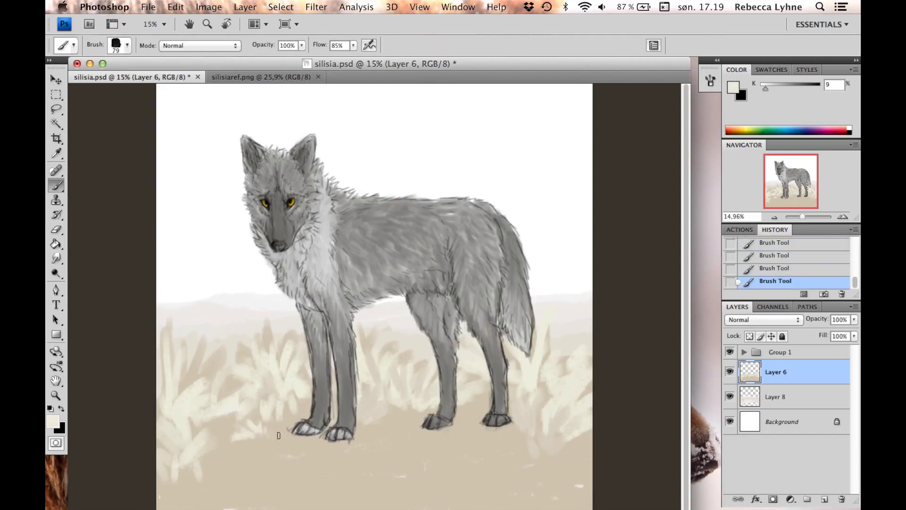
alt+click(417, 428)
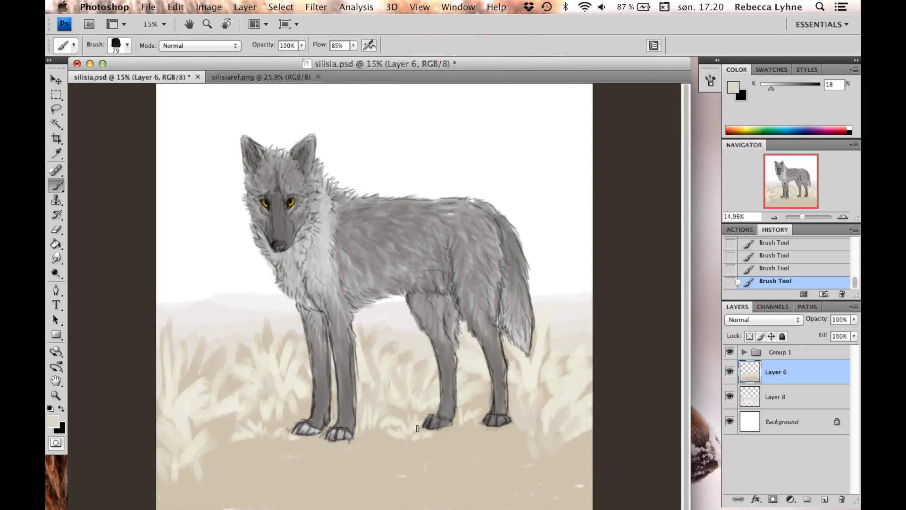
alt+click(205, 445)
key(bracketright)
key(bracketright)
key(bracketright)
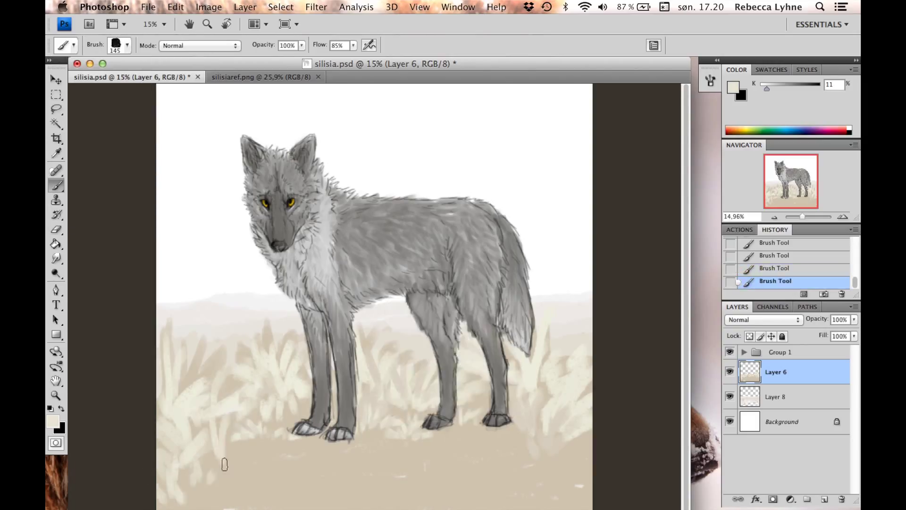
alt+click(225, 411)
Step: Paint beige grass tufts at the bottom right and light grass at the lower left
mouse_move(547, 446)
mouse_down()
mouse_move(530, 465)
mouse_move(534, 475)
mouse_move(580, 461)
mouse_move(530, 480)
mouse_move(583, 445)
mouse_move(547, 490)
mouse_move(552, 473)
mouse_up()
alt+click(542, 471)
alt+click(566, 477)
alt+click(552, 474)
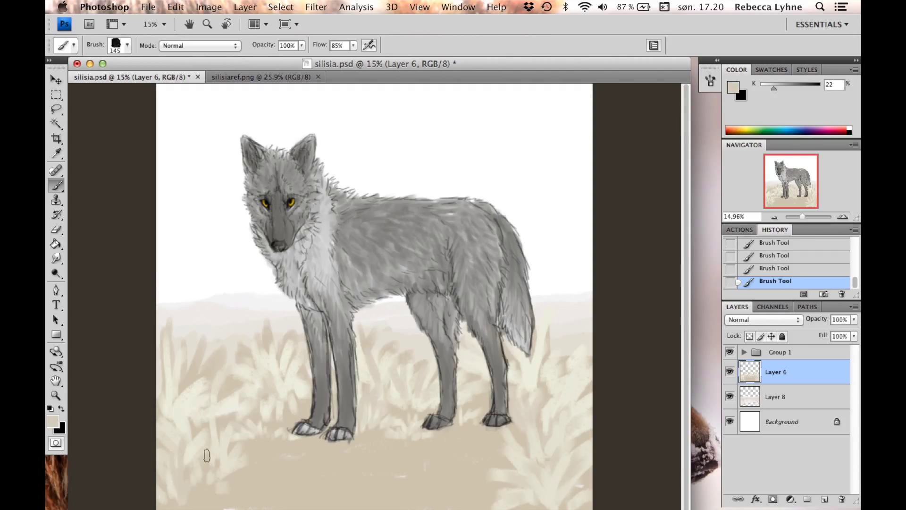
alt+click(207, 455)
drag(192, 481, 219, 453)
Step: Pick a mid beige foreground colour and undo the last stroke
click(53, 421)
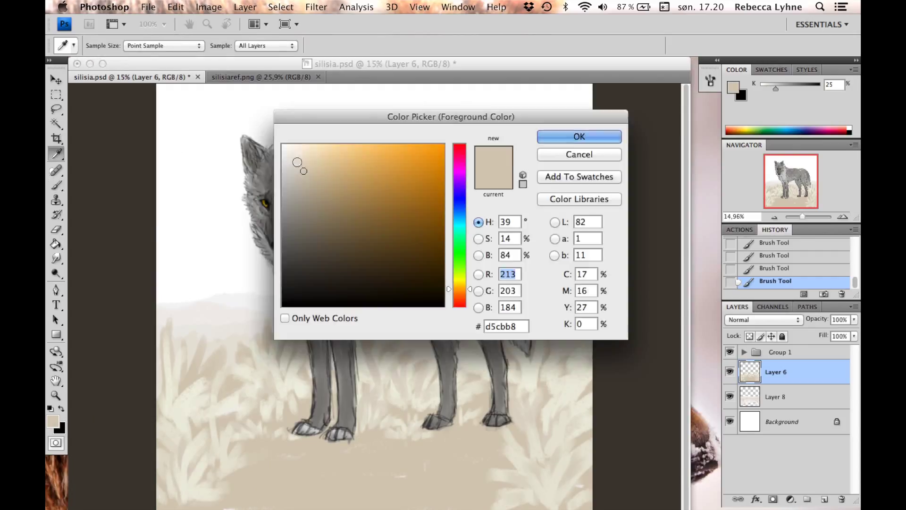
key(Return)
click(127, 45)
drag(96, 78, 112, 78)
key(Return)
key(super+z)
Step: Paint light strokes along the lower ground, shrink the brush and dab small grass lower left
click(522, 464)
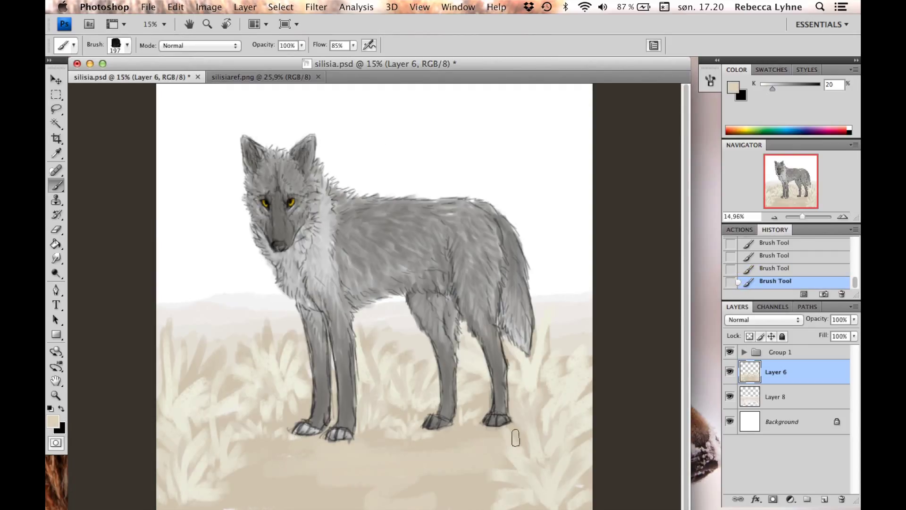
alt+click(453, 448)
mouse_move(355, 475)
mouse_down()
mouse_move(241, 463)
mouse_move(393, 500)
mouse_up()
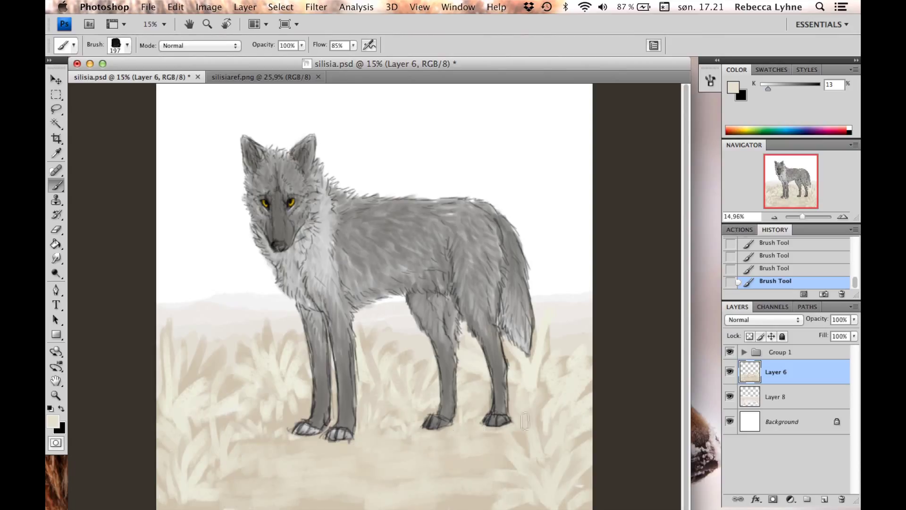
alt+click(250, 439)
click(126, 44)
drag(112, 78, 87, 78)
click(256, 467)
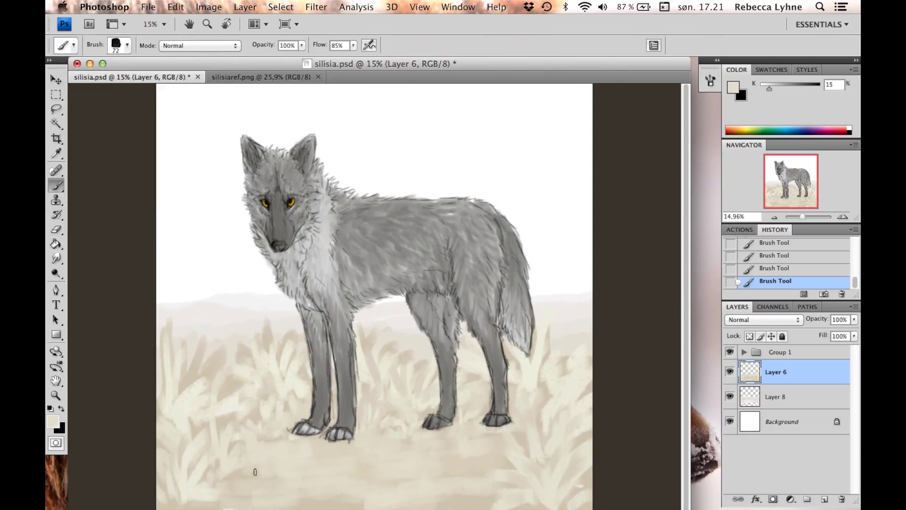
click(254, 465)
Step: Set a lighter beige foreground, then sample a darker beige from the canvas
click(53, 420)
key(Return)
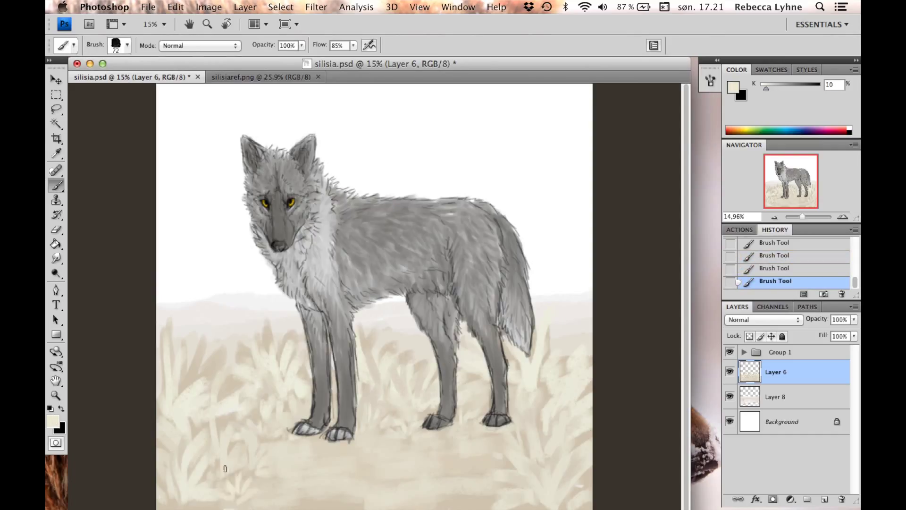
alt+click(287, 449)
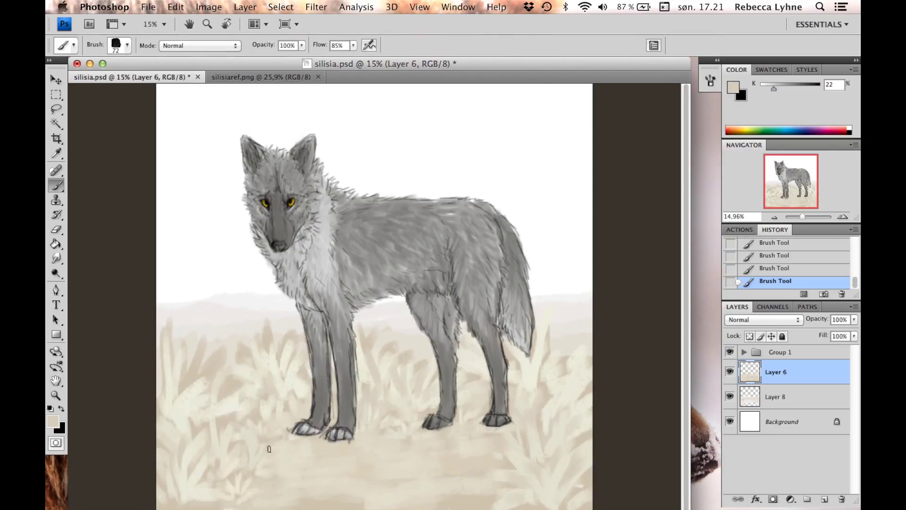
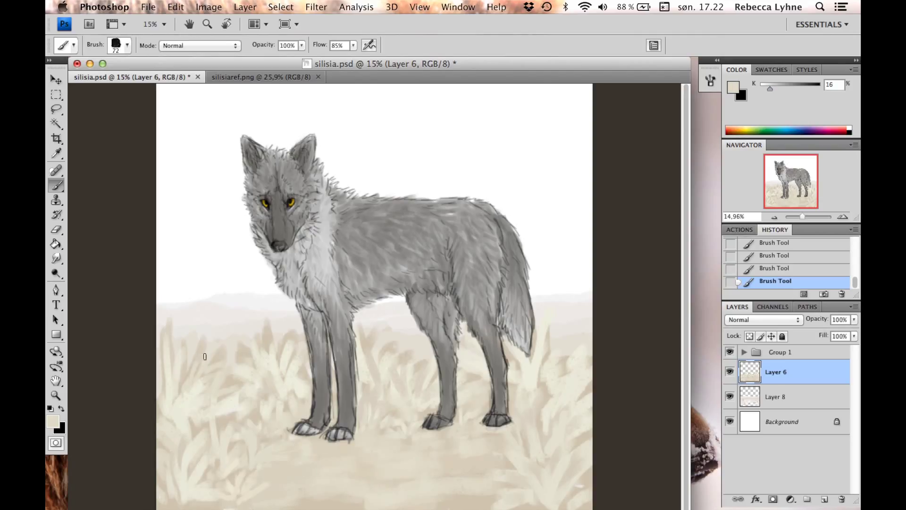
Step: Paint light beige grass strokes right of the wolf's tail and near the left edge
mouse_move(536, 351)
mouse_down()
mouse_move(570, 348)
mouse_move(600, 328)
mouse_up()
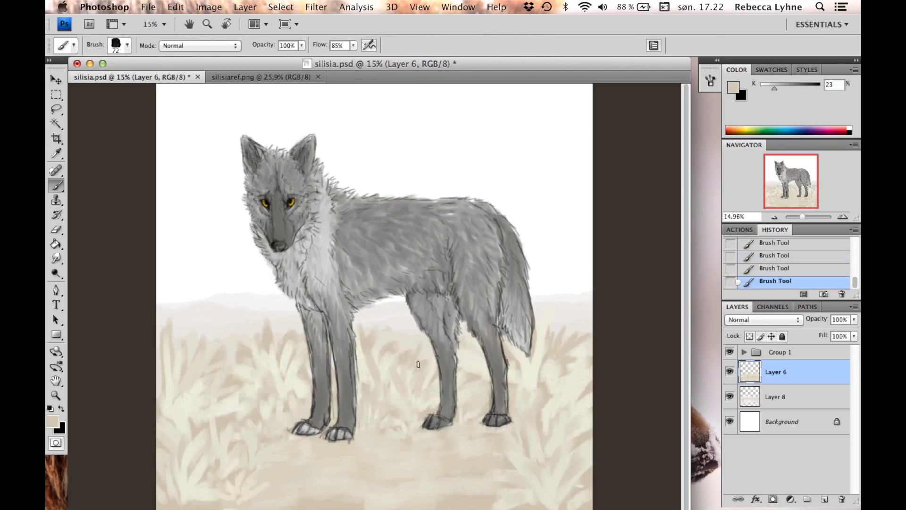
alt+click(225, 335)
click(563, 319)
alt+click(562, 325)
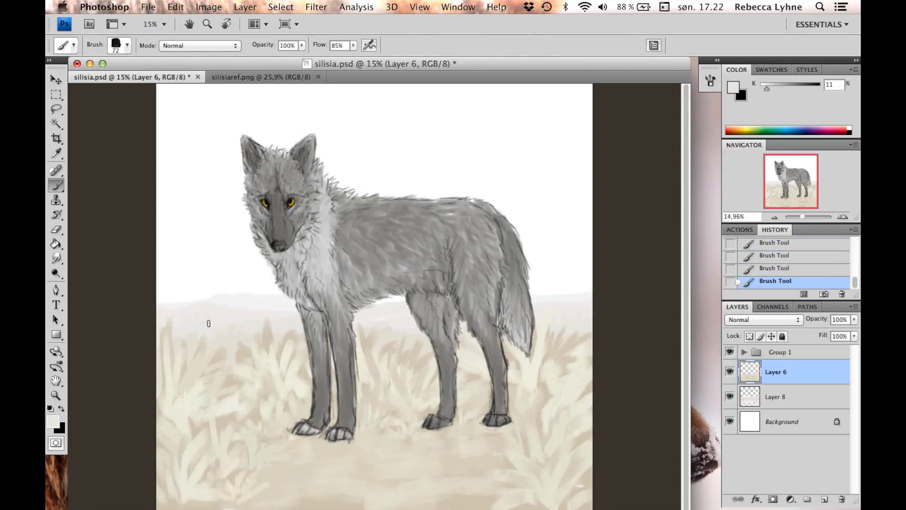
click(561, 305)
alt+click(561, 305)
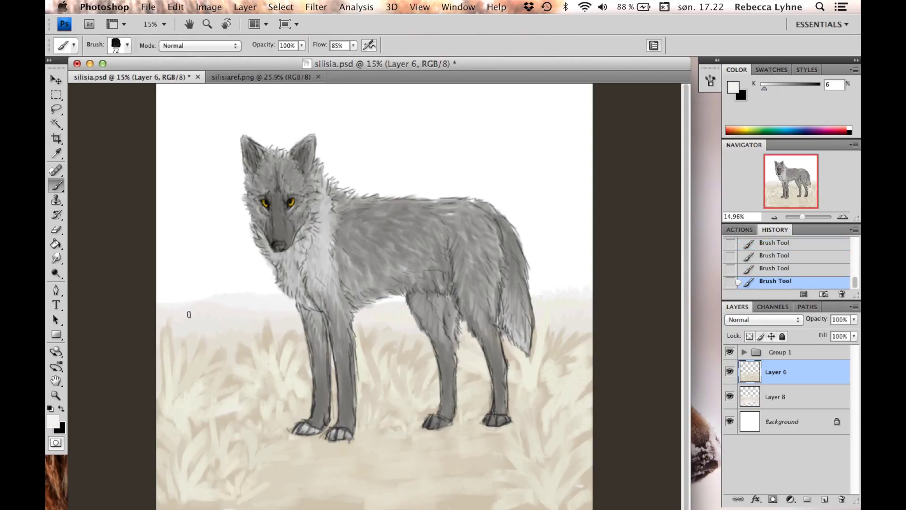
click(198, 335)
click(174, 305)
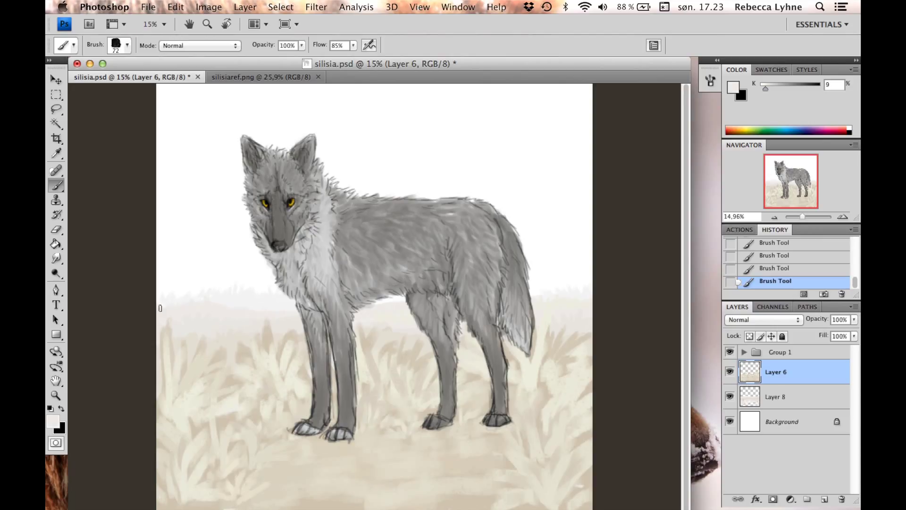
Step: Resample lighter beige grass tones and undo the unwanted strokes around the paws
alt+click(471, 373)
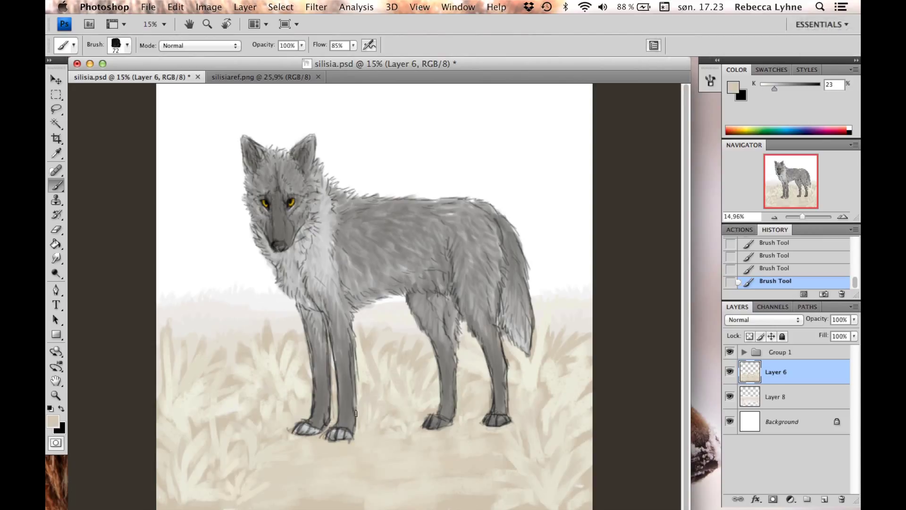
key(super+alt+z)
key(super+alt+z)
key(super+alt+z)
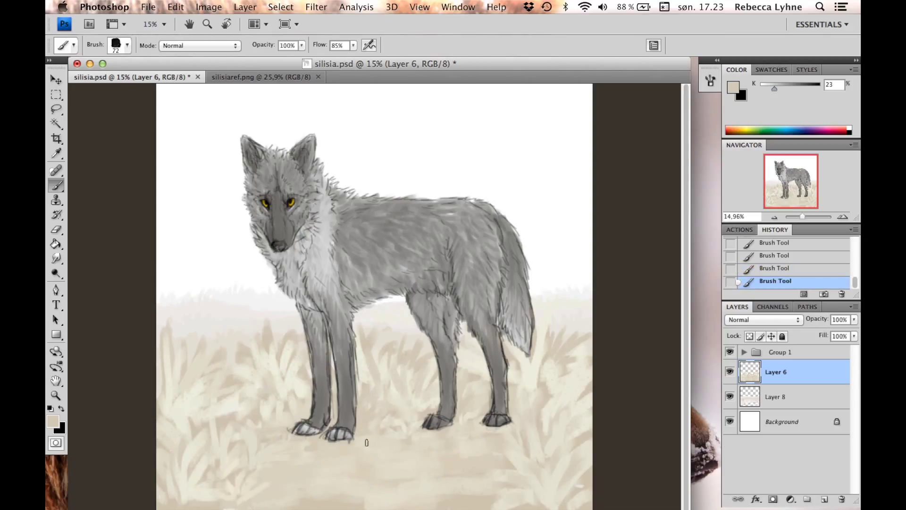
key(super+shift+z)
key(super+shift+z)
key(super+shift+z)
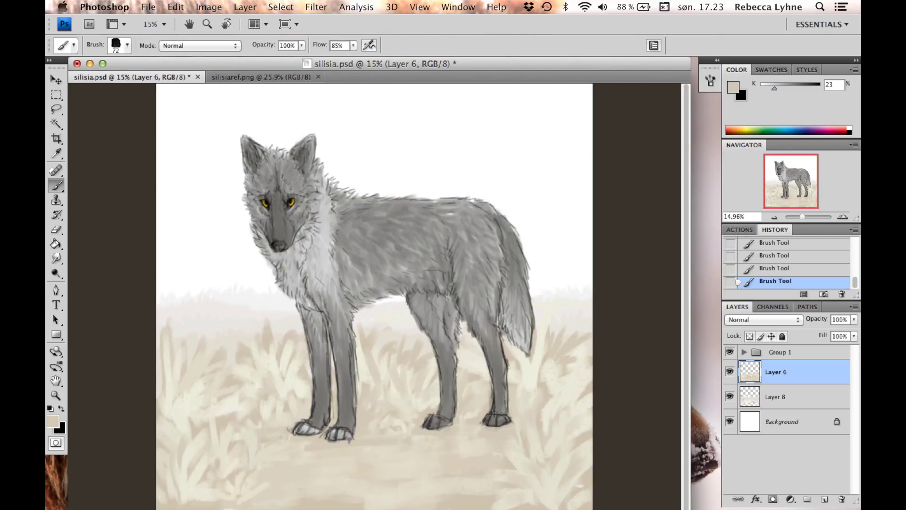
alt+click(370, 404)
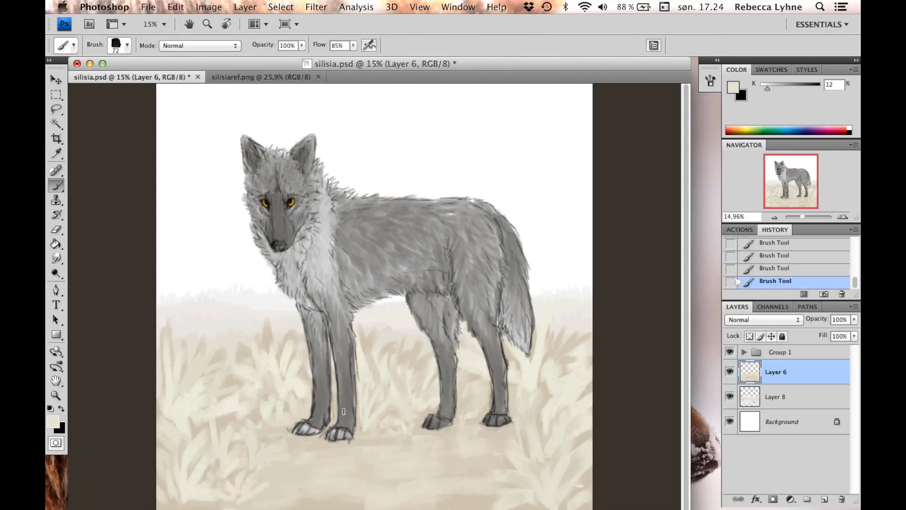
key(super+alt+z)
key(super+alt+z)
key(super+alt+z)
key(super+alt+z)
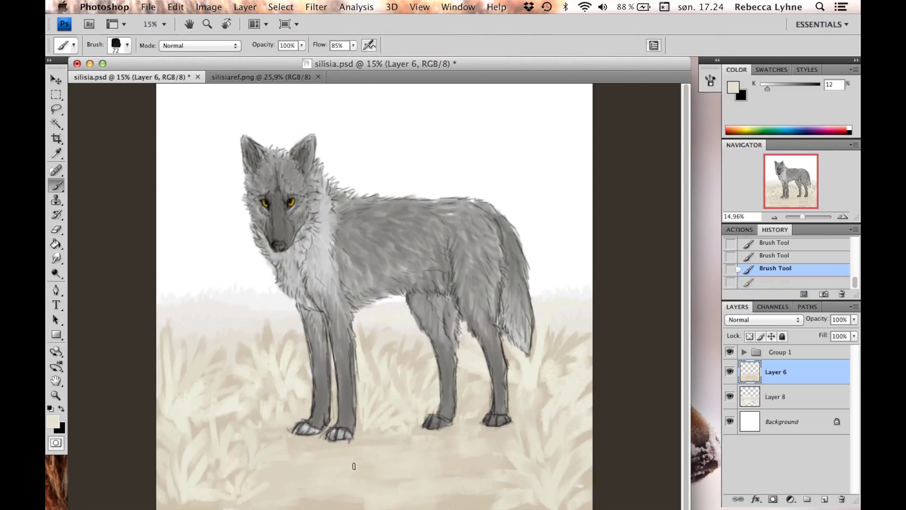
click(127, 45)
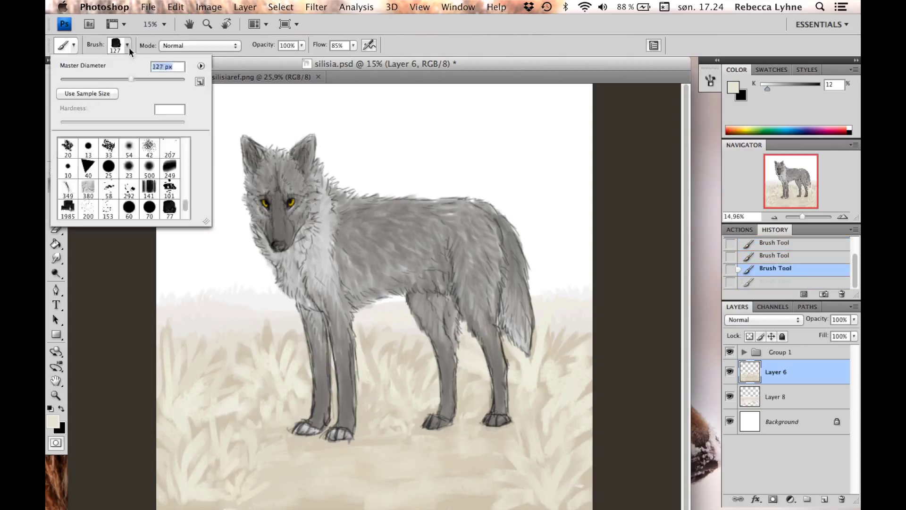
Step: With a 127 px brush, paint a mid-grey shadow under the wolf's feet on a new layer, erasing excess
drag(359, 425, 378, 387)
drag(460, 417, 483, 384)
key(super+alt+shift+n)
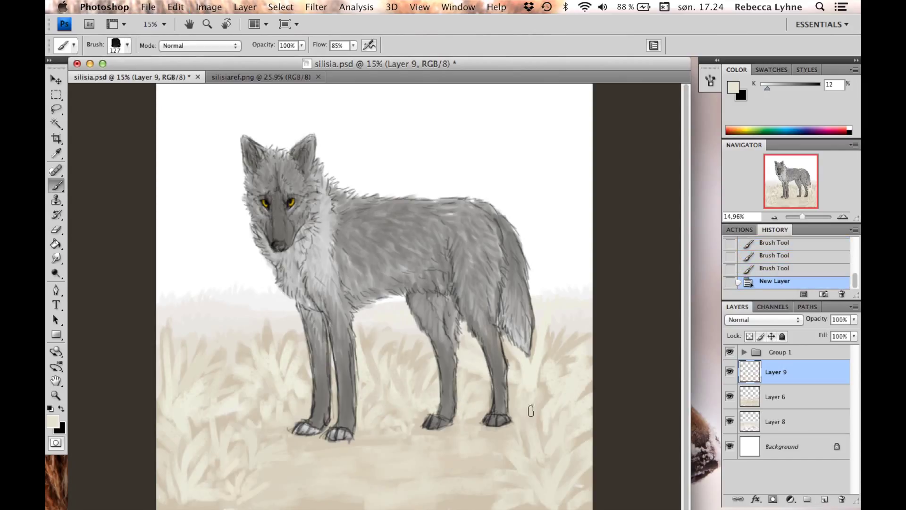
alt+click(331, 410)
drag(356, 427, 390, 429)
drag(328, 423, 337, 424)
drag(443, 423, 536, 406)
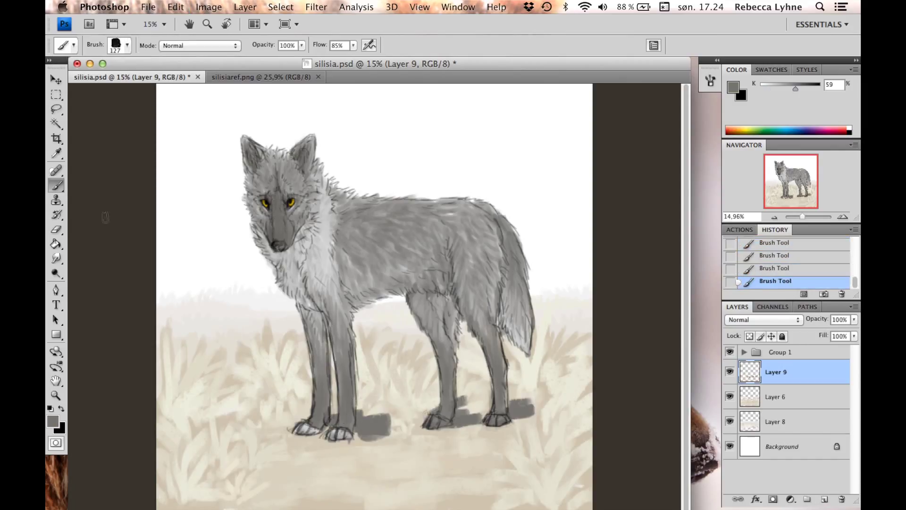
key(e)
drag(361, 415, 378, 413)
drag(372, 418, 434, 427)
key(b)
drag(387, 444, 351, 435)
Step: Set the shadow layer to Color Burn at 43% opacity after trying Soft Light and Lighten
click(763, 319)
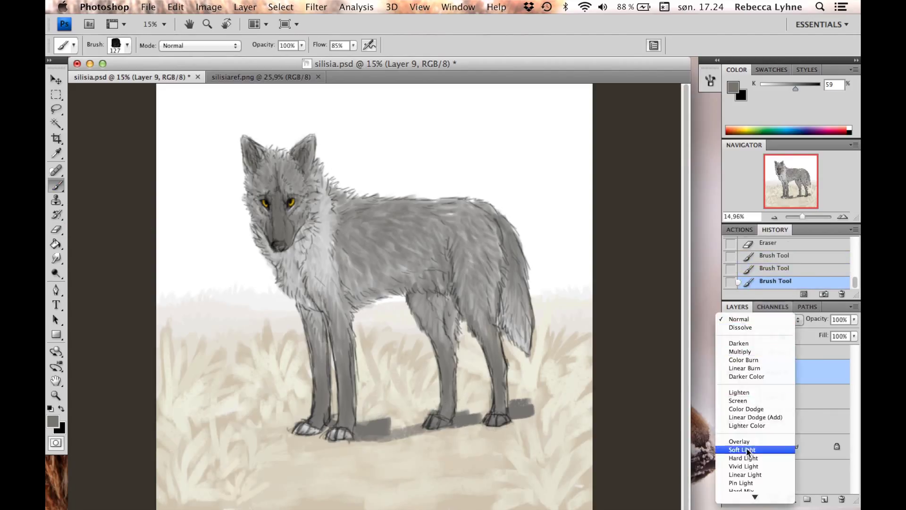
click(743, 450)
click(755, 319)
click(754, 262)
click(755, 319)
click(751, 322)
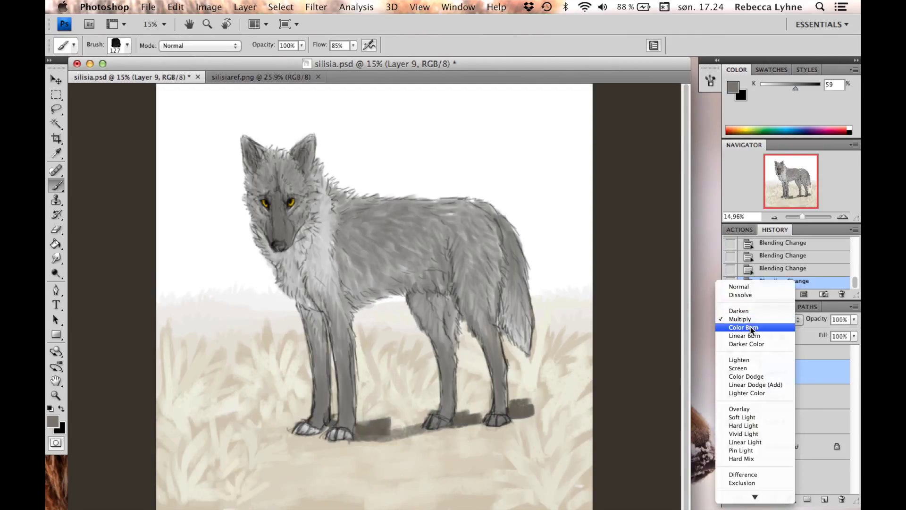
click(749, 326)
mouse_move(816, 319)
mouse_down()
mouse_move(803, 319)
mouse_move(810, 326)
mouse_up()
click(764, 319)
click(764, 302)
click(764, 319)
click(764, 325)
Step: Erase a bit of the shadow near the front paw
key(e)
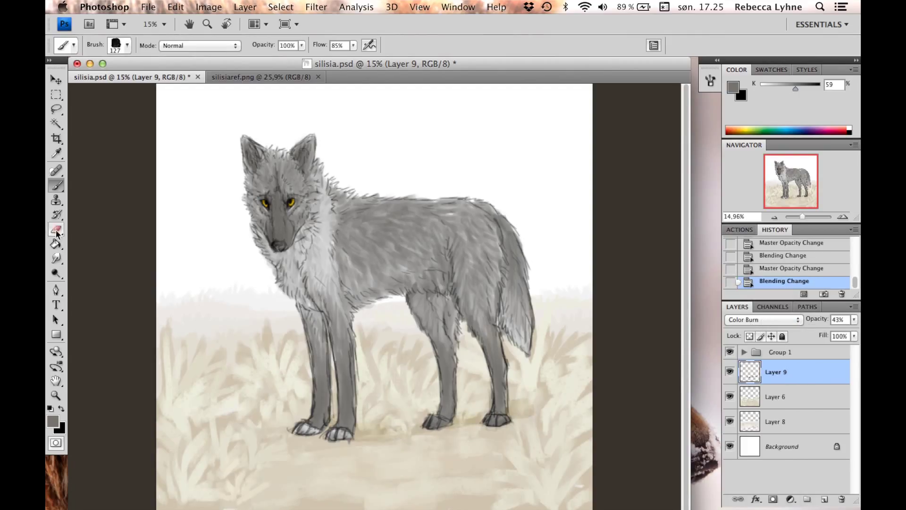
mouse_move(378, 440)
mouse_down()
mouse_move(357, 438)
mouse_move(358, 423)
mouse_up()
key(b)
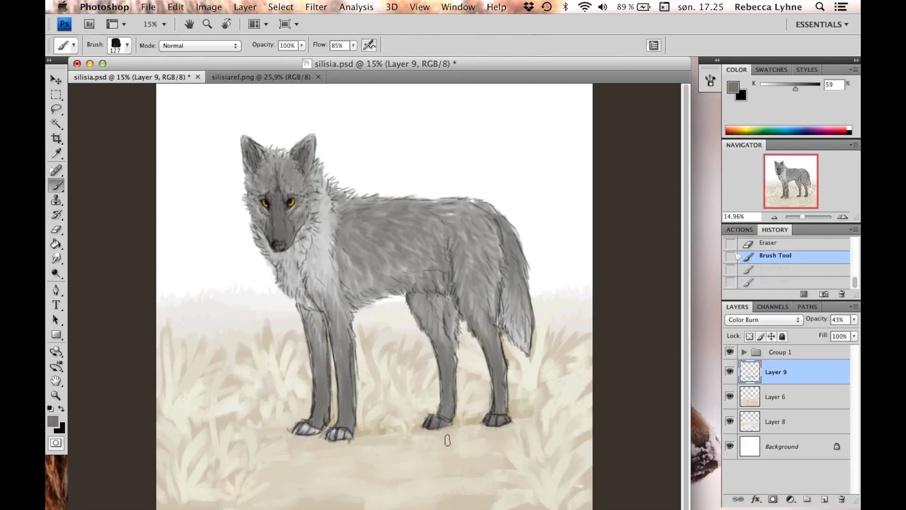
Step: Paint grey grass blades over the left grass on a new layer above the shadow
click(825, 501)
drag(196, 382, 198, 422)
key(ctrl+z)
drag(167, 353, 173, 407)
mouse_move(195, 367)
mouse_down()
mouse_move(172, 406)
mouse_move(219, 397)
mouse_up()
Step: Shrink the brush to 77 px, settle the grass-blade layer on Hard Light, and adjust the shadow layer's opacity
click(126, 45)
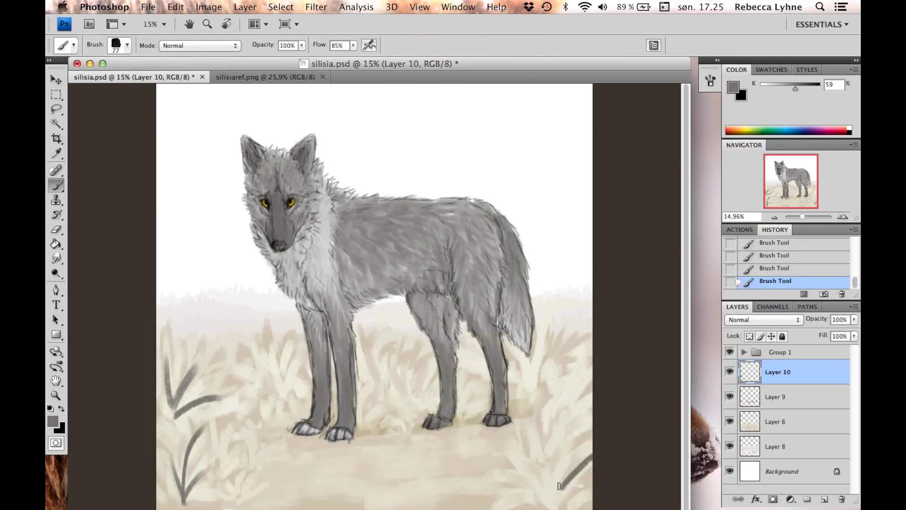
click(763, 319)
click(755, 475)
click(797, 320)
click(765, 330)
click(762, 323)
click(764, 328)
click(764, 321)
click(764, 328)
click(765, 321)
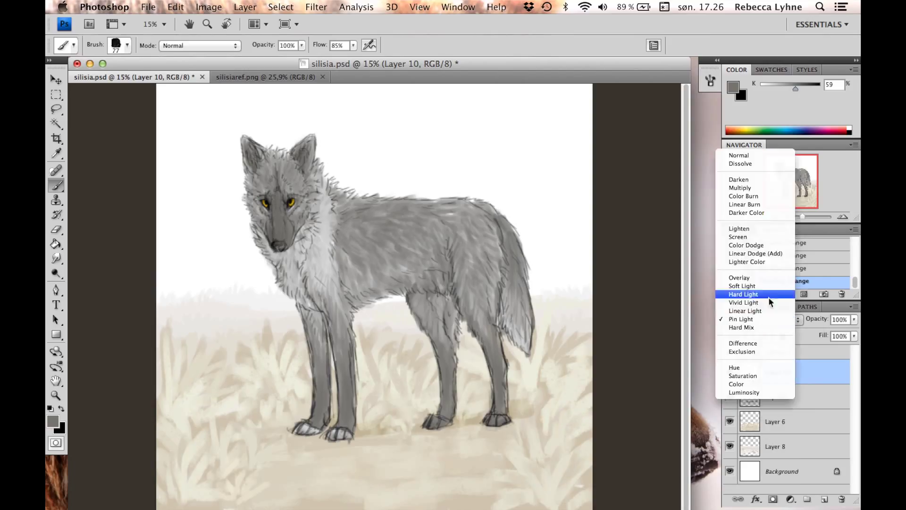
click(769, 294)
click(774, 396)
click(853, 320)
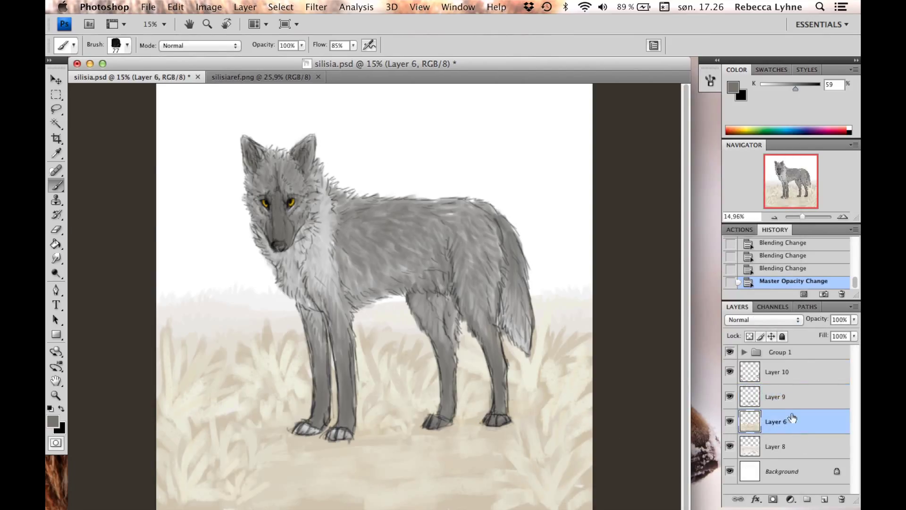
Step: Paint dark grey strokes across the grass on a new layer above Layer 6
click(825, 499)
mouse_move(165, 373)
mouse_down()
mouse_move(206, 364)
mouse_move(227, 471)
mouse_up()
mouse_move(566, 359)
mouse_down()
mouse_move(536, 404)
mouse_move(542, 496)
mouse_up()
mouse_move(283, 387)
mouse_down()
mouse_move(210, 465)
mouse_move(307, 500)
mouse_up()
drag(377, 472, 519, 485)
Step: Blend the stroke layer in Overlay after trying Soft Light, Hue and Color, then add a layer above Group 1
key(shift+alt+f)
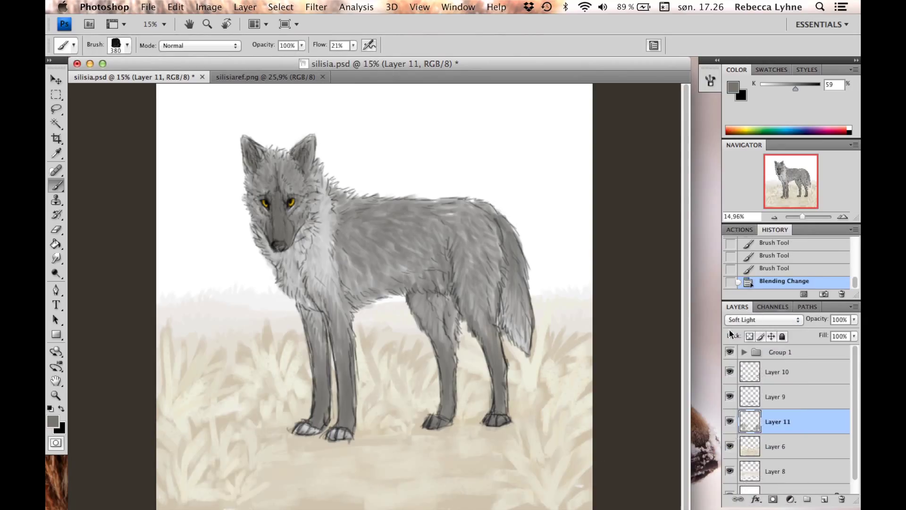
click(763, 320)
click(750, 334)
click(763, 319)
click(750, 397)
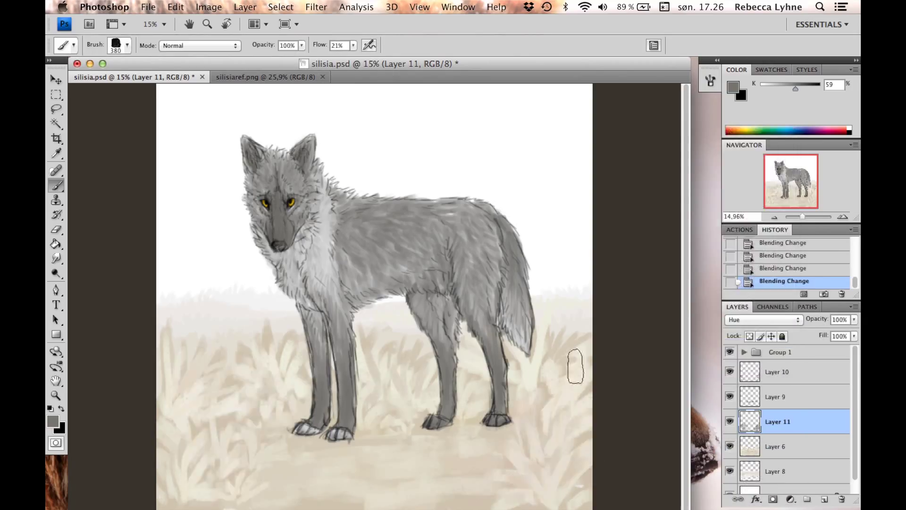
click(763, 319)
click(743, 330)
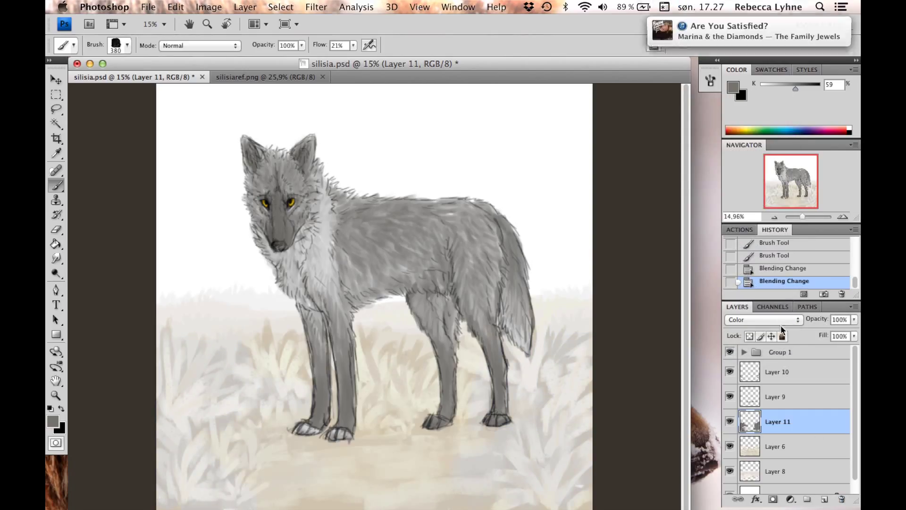
key(shift+alt+y)
click(763, 319)
click(750, 211)
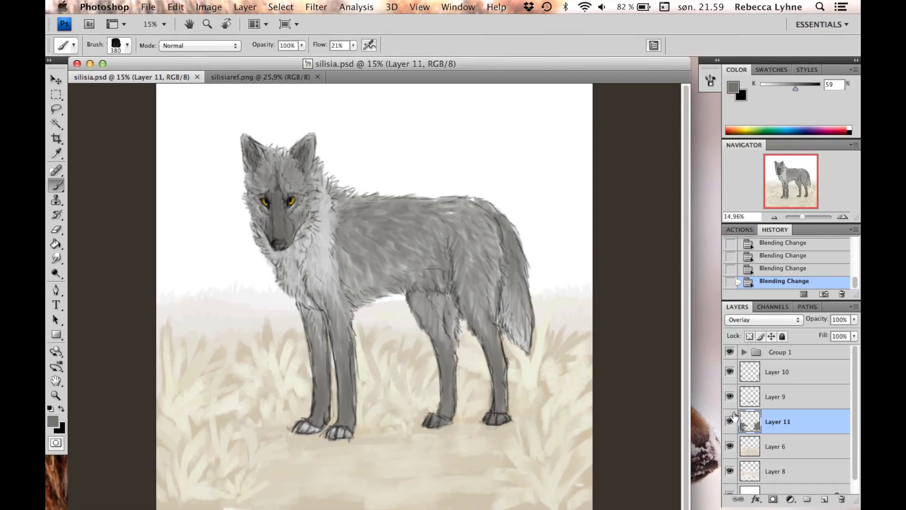
click(779, 352)
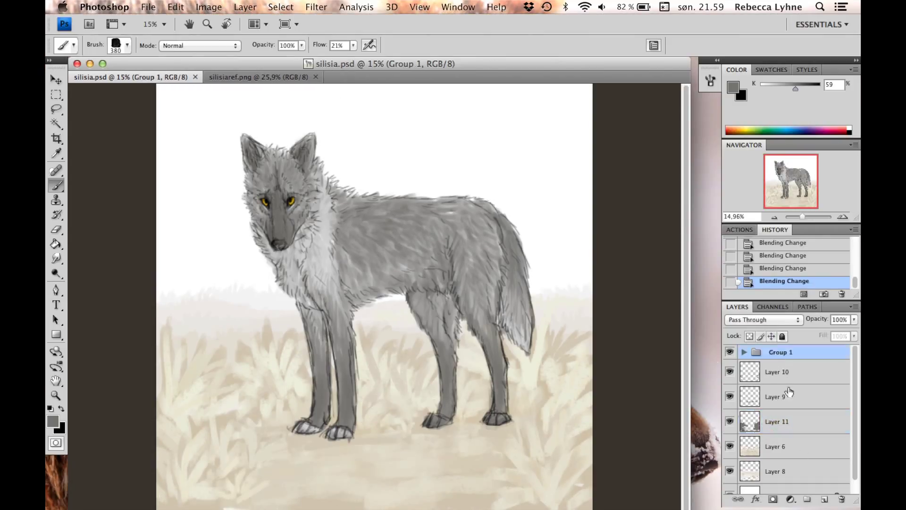
key(super+shift+alt+n)
Step: Paint a handwritten signature with an underline swoosh in pale yellow ffe980
click(53, 420)
drag(462, 291, 463, 287)
click(363, 145)
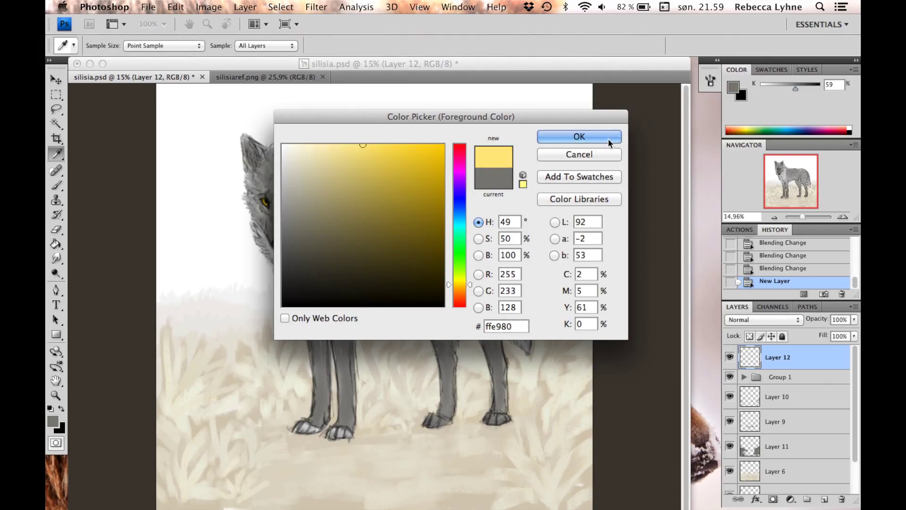
click(560, 140)
key(b)
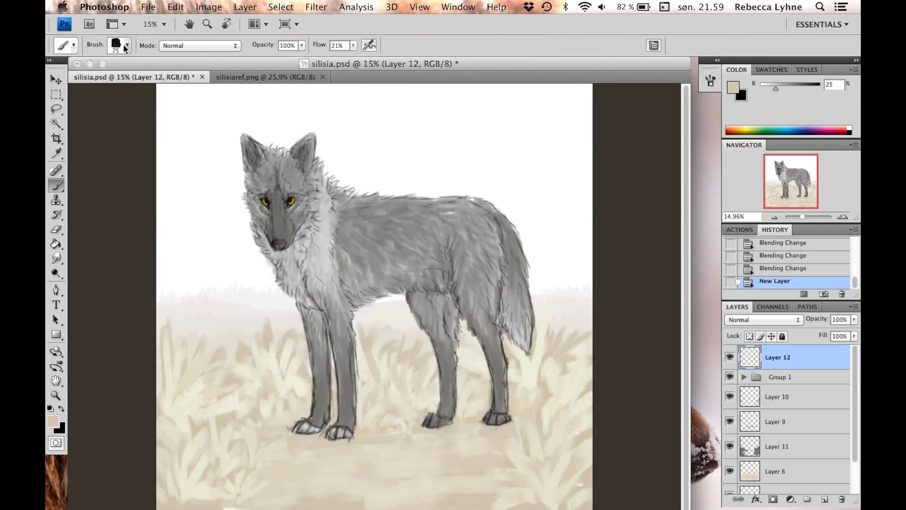
drag(212, 304, 250, 292)
drag(257, 222, 252, 298)
drag(272, 264, 349, 246)
drag(351, 264, 211, 369)
Step: Scale the signature down proportionally and move it into the bottom-right corner
key(v)
key(ctrl+t)
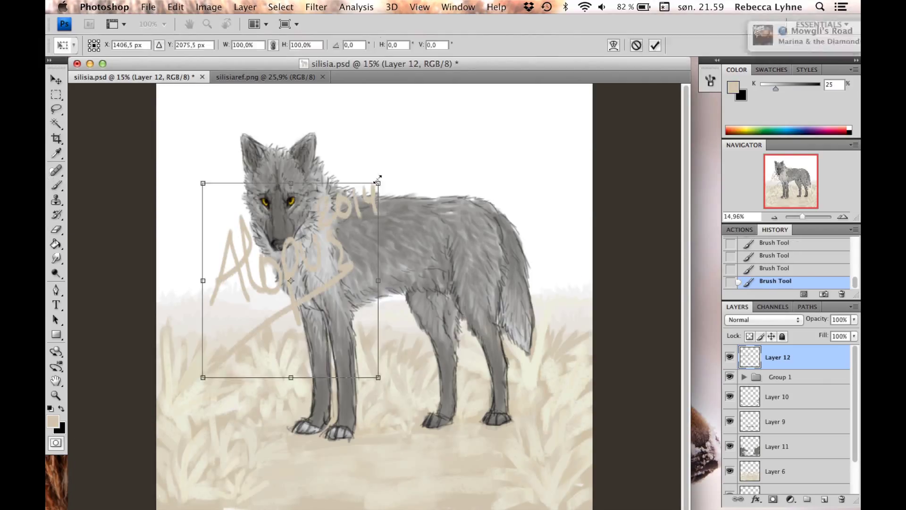
drag(378, 177, 238, 340)
key(Return)
drag(567, 488, 573, 493)
scroll(377, 283, up, 3)
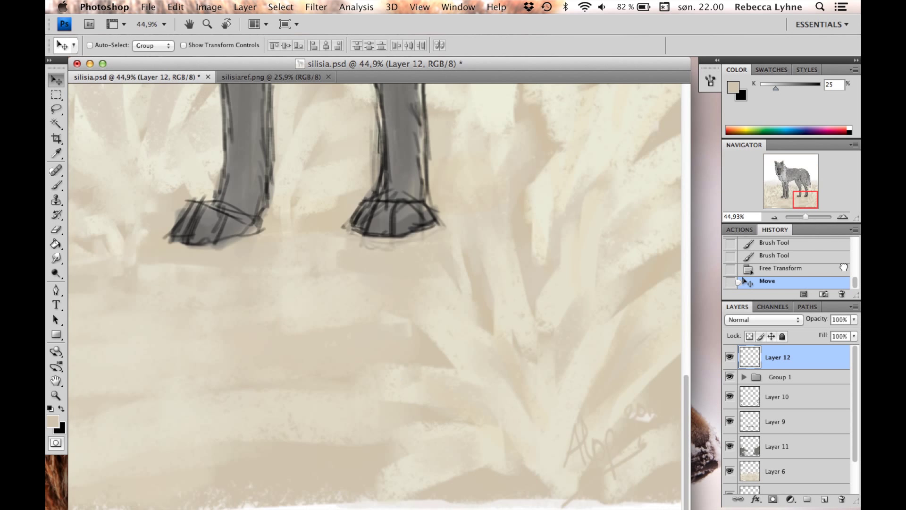
scroll(378, 283, down, 3)
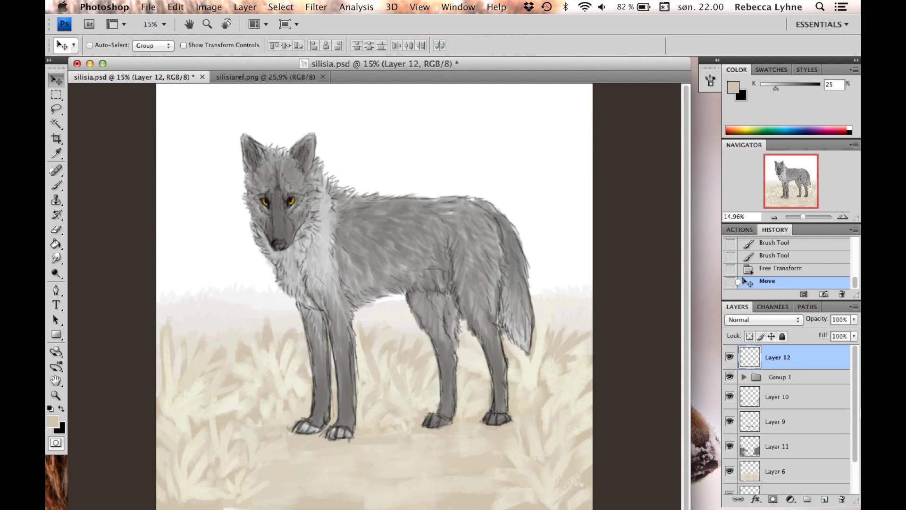
scroll(819, 451, down, 2)
Step: Select the Layer 8 grass layer and switch to the Eraser tool
click(793, 457)
click(56, 229)
click(120, 45)
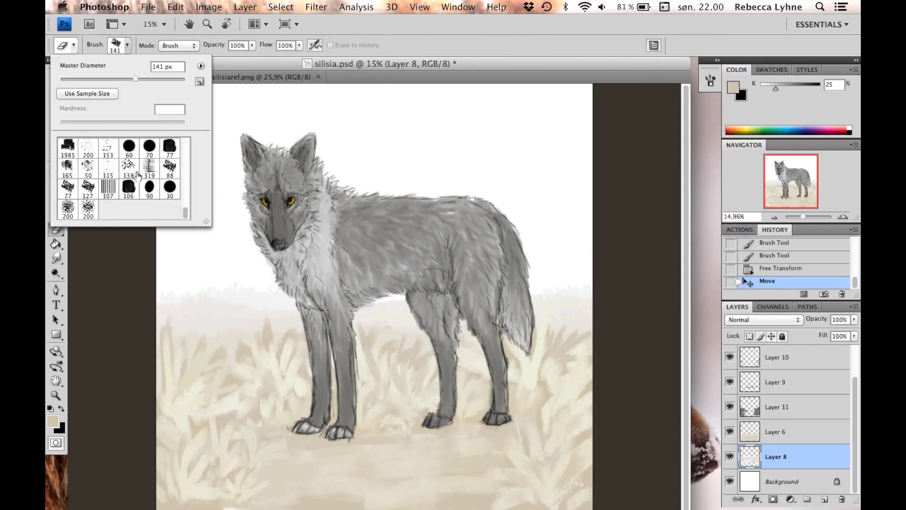
Step: Merge Layer 8 and Layer 6 into a single grass layer
key(Return)
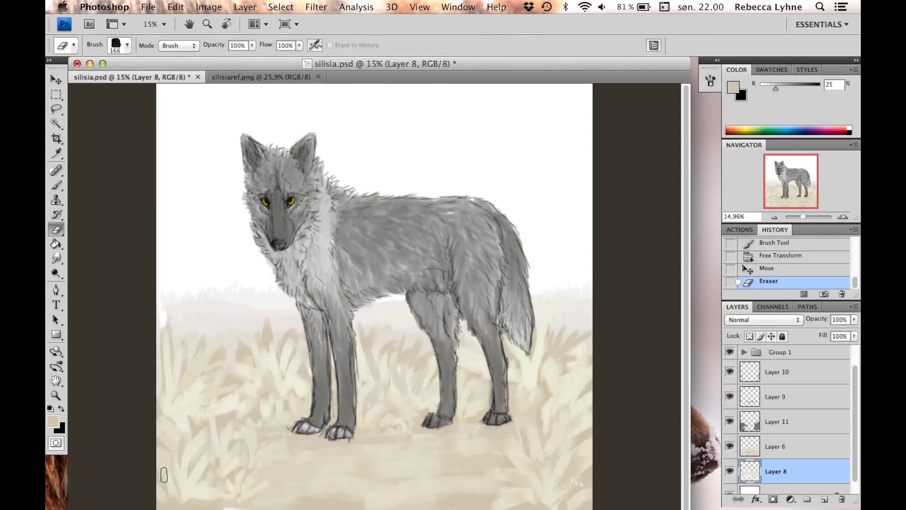
shift+click(776, 446)
key(Return)
key(super+e)
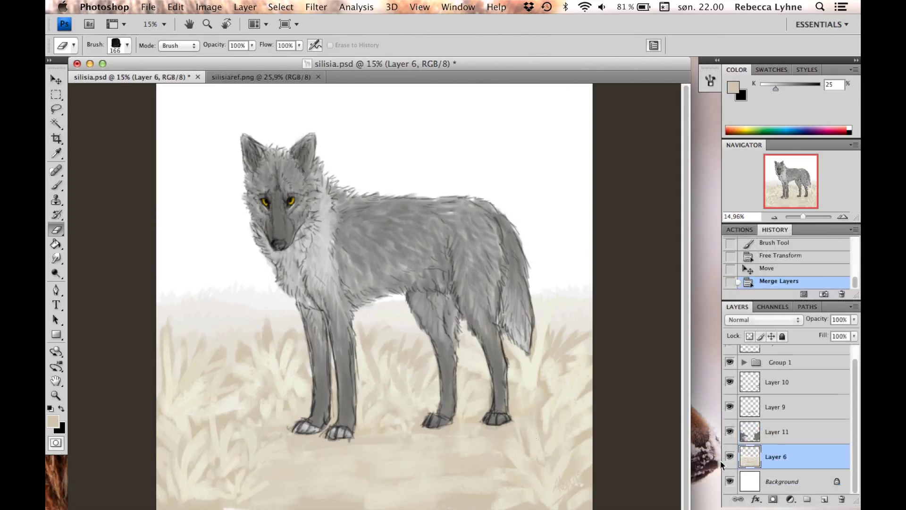
Step: Erase and soften the grass along the painting's left and bottom-left edges
drag(160, 505, 168, 283)
scroll(168, 283, up, 5)
scroll(243, 384, down, 5)
drag(816, 216, 802, 216)
key(super+z)
drag(161, 300, 163, 507)
key(super+z)
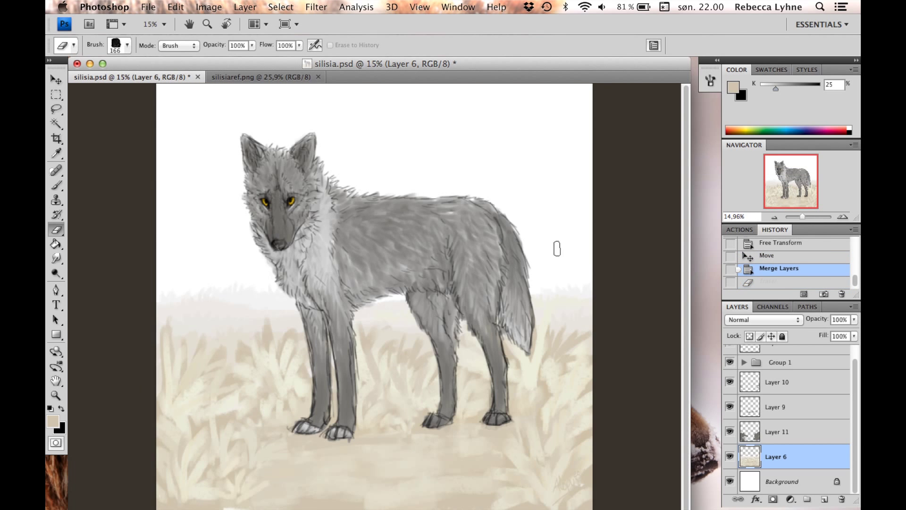
scroll(557, 248, down, 3)
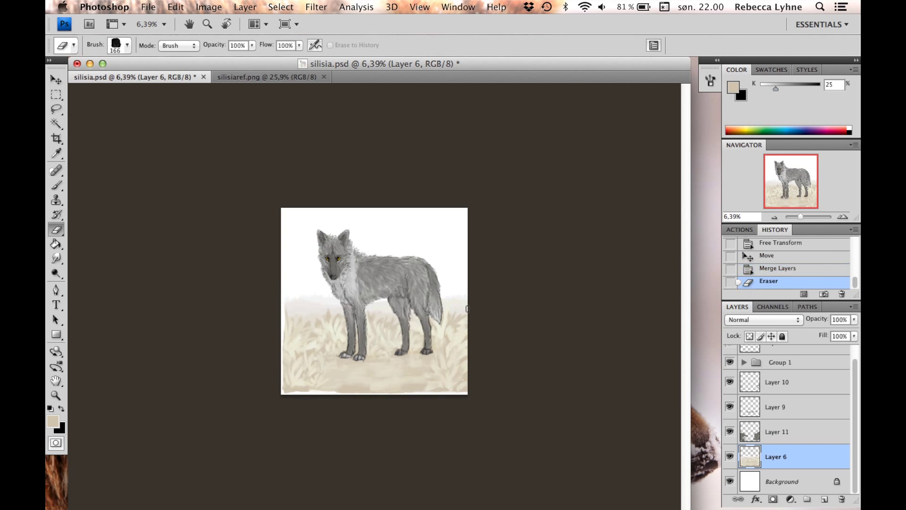
scroll(557, 332, up, 3)
drag(649, 264, 692, 456)
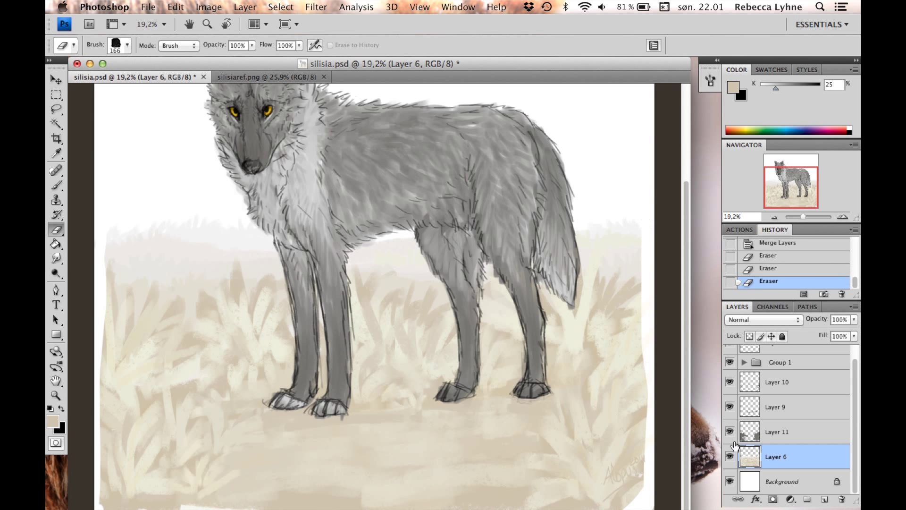
drag(802, 216, 775, 199)
drag(182, 490, 193, 500)
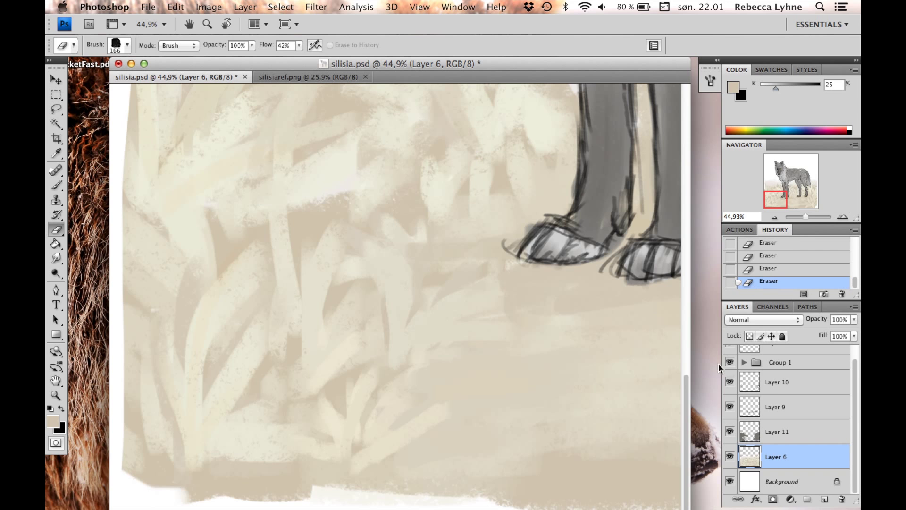
Step: With the Brush, sample pale and darker beiges from the grass and paint a stroke near the right edge
click(56, 185)
scroll(150, 468, up, 3)
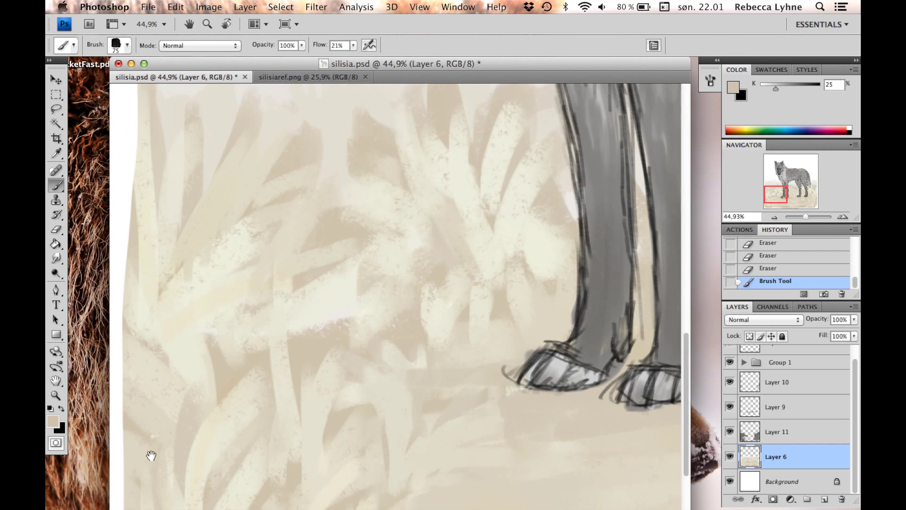
scroll(142, 461, down, 3)
drag(124, 340, 124, 404)
scroll(128, 381, up, 6)
scroll(200, 406, up, 3)
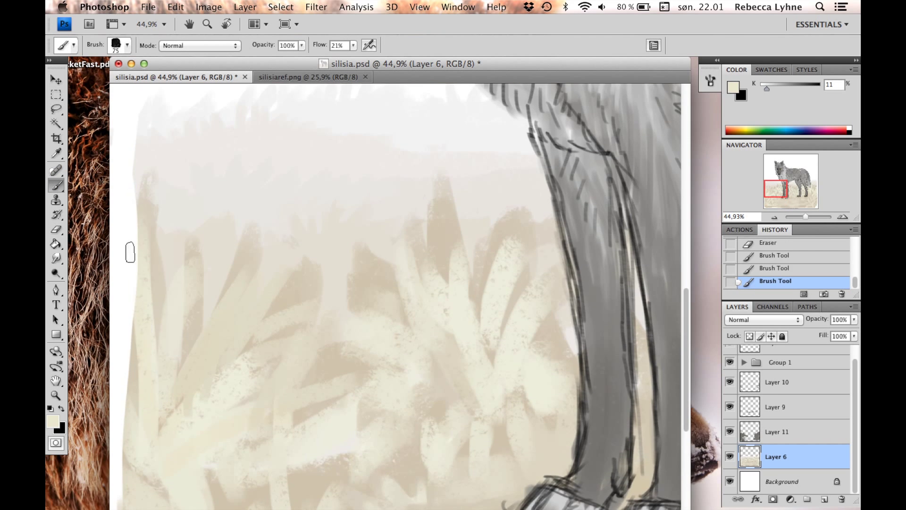
alt+click(127, 253)
drag(127, 253, 139, 222)
scroll(140, 214, up, 3)
scroll(153, 224, down, 5)
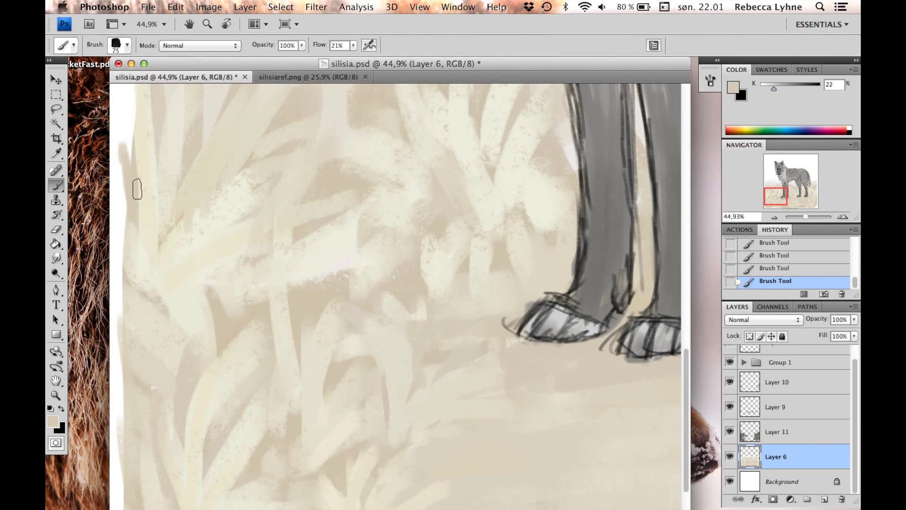
scroll(157, 293, down, 4)
alt+click(151, 332)
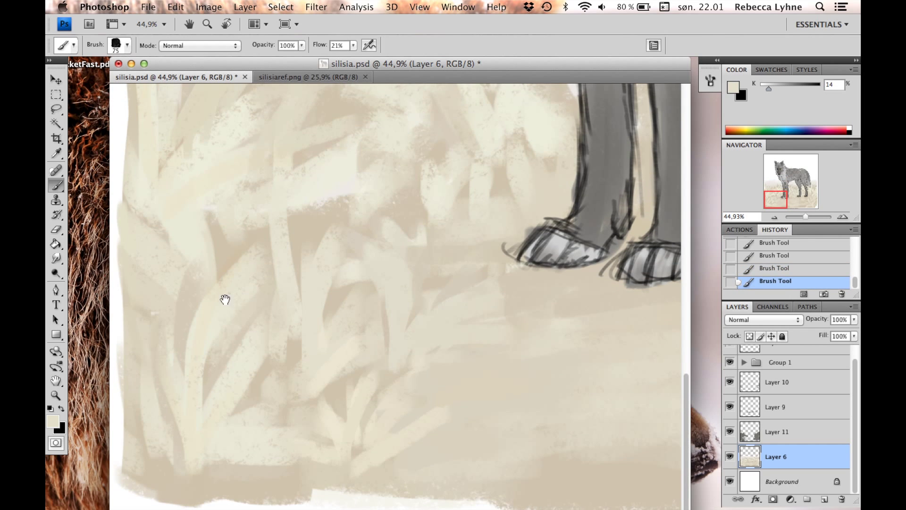
scroll(471, 347, right, 10)
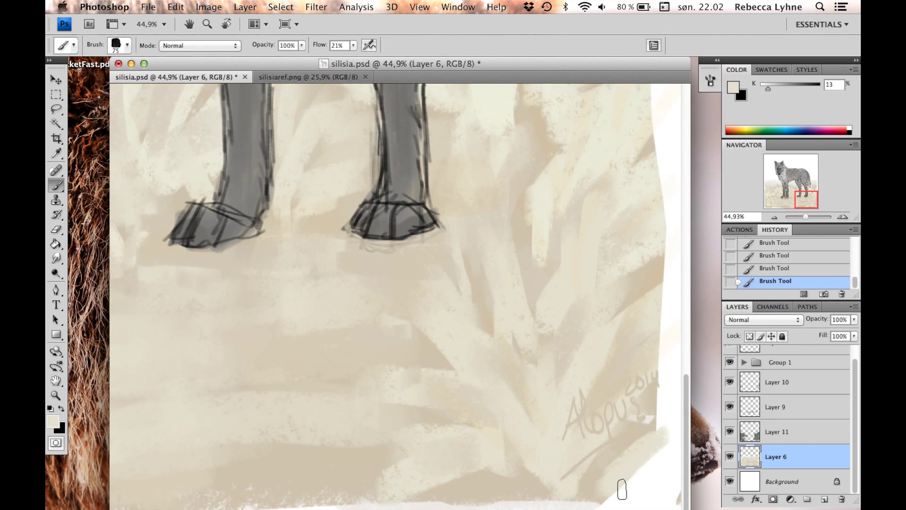
alt+click(634, 338)
scroll(655, 265, up, 2)
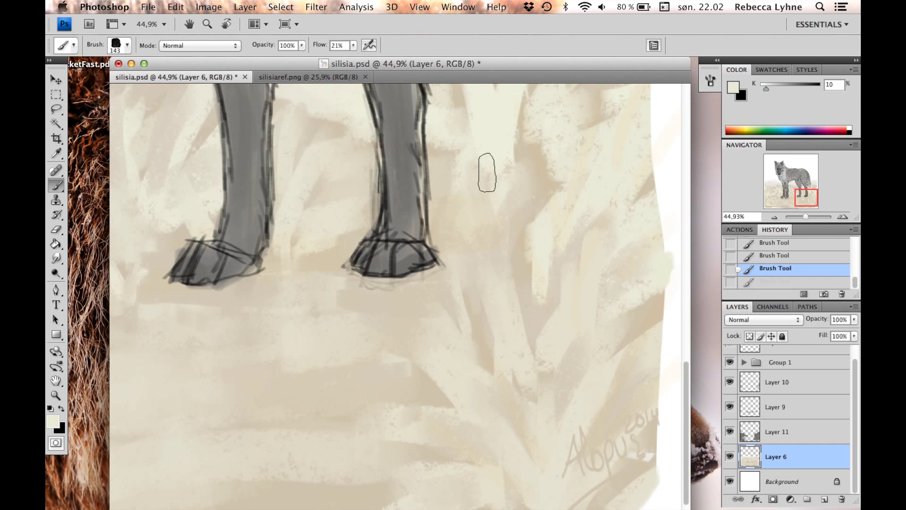
scroll(571, 266, up, 10)
alt+click(619, 289)
drag(661, 331, 648, 390)
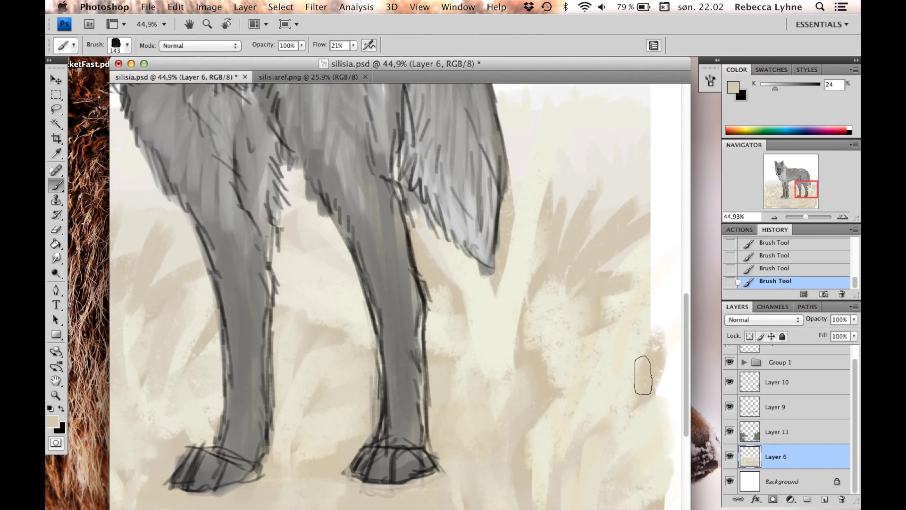
Step: Sample more beige tones from the lower-left grass, the signature area and near the wolf's paws
scroll(632, 301, up, 8)
alt+click(646, 323)
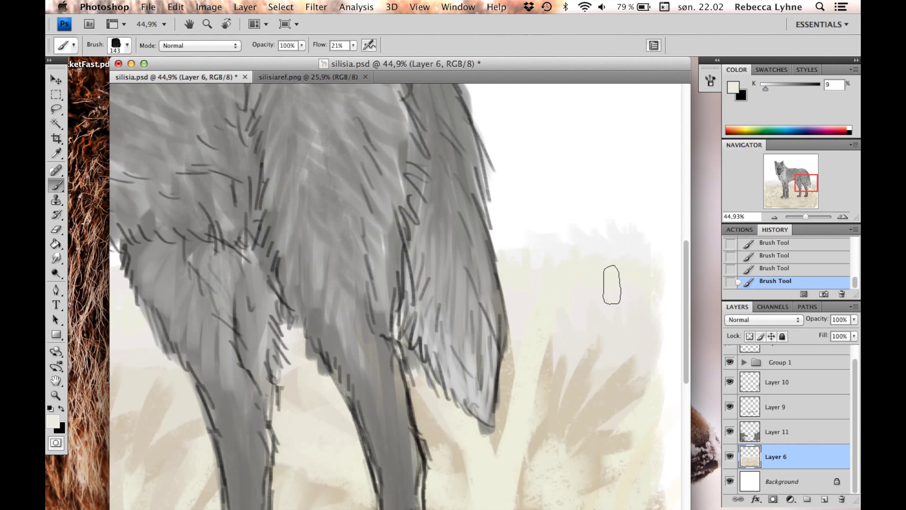
scroll(584, 389, down, 5)
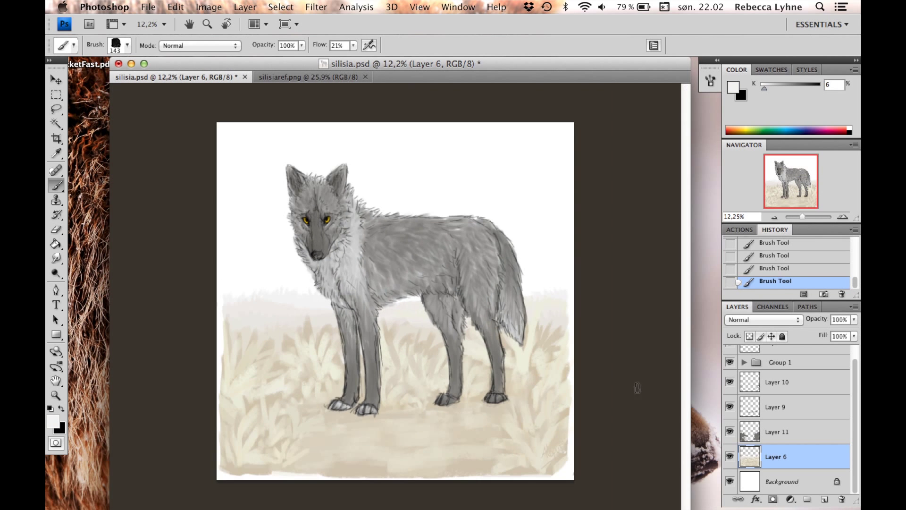
scroll(239, 328, up, 10)
scroll(174, 348, down, 5)
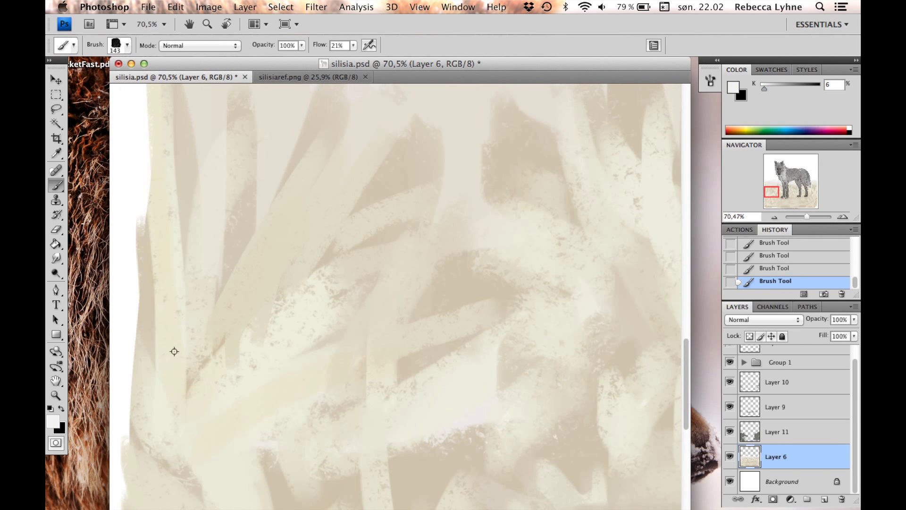
alt+click(143, 288)
scroll(187, 315, down, 5)
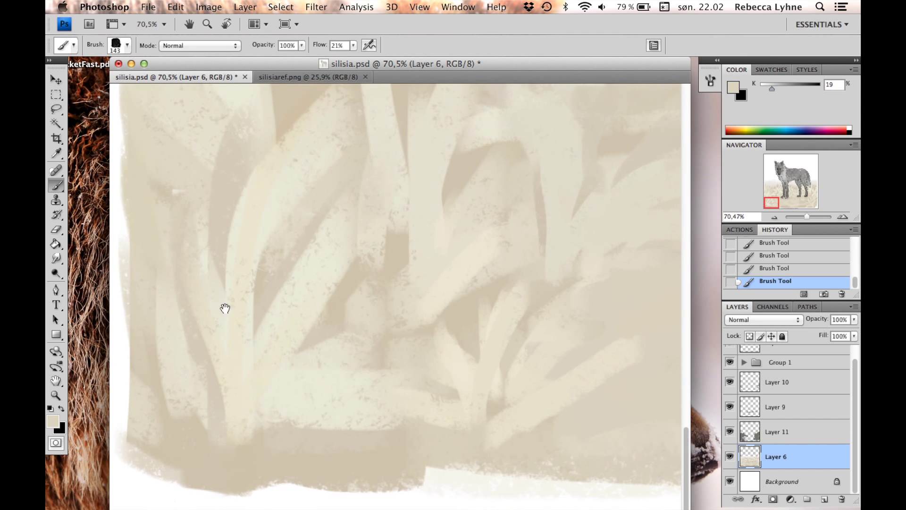
alt+click(160, 442)
scroll(425, 344, right, 6)
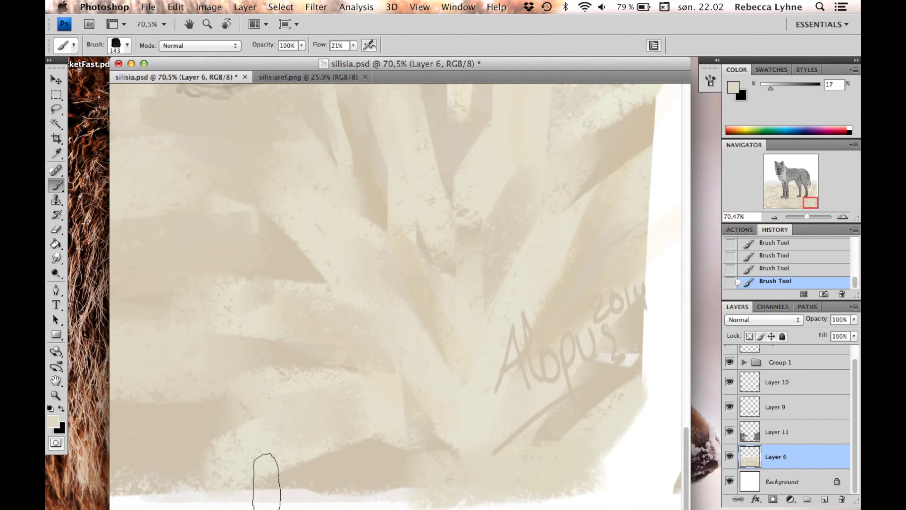
alt+click(588, 423)
scroll(590, 420, up, 5)
alt+click(630, 269)
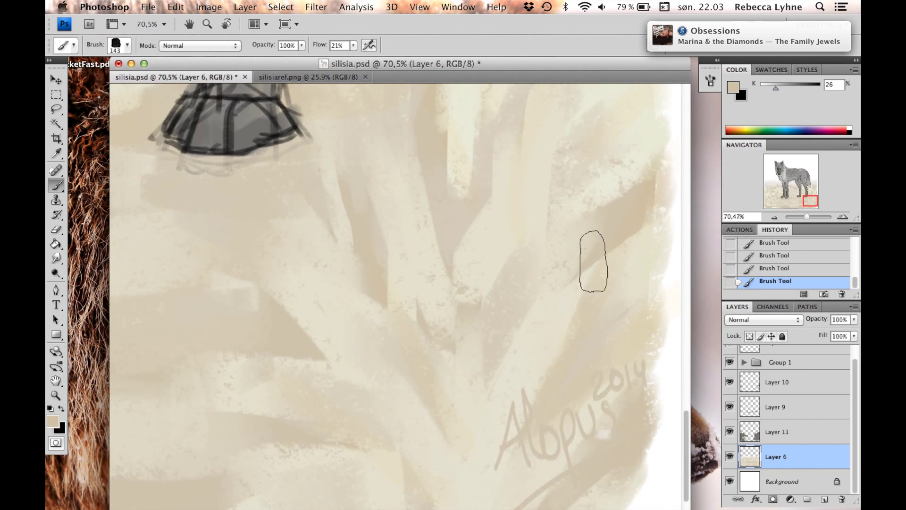
drag(806, 217, 803, 217)
click(208, 7)
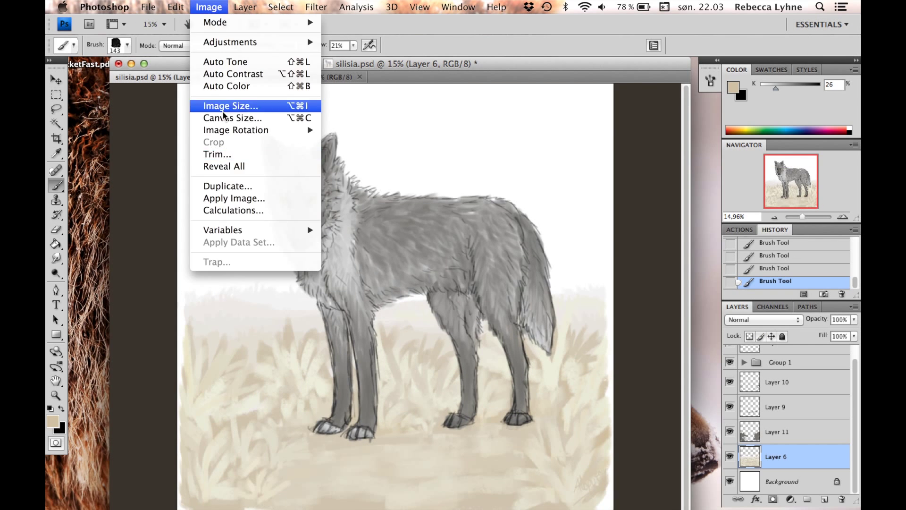
Step: Widen the canvas slightly and fill the Background layer with white
click(222, 117)
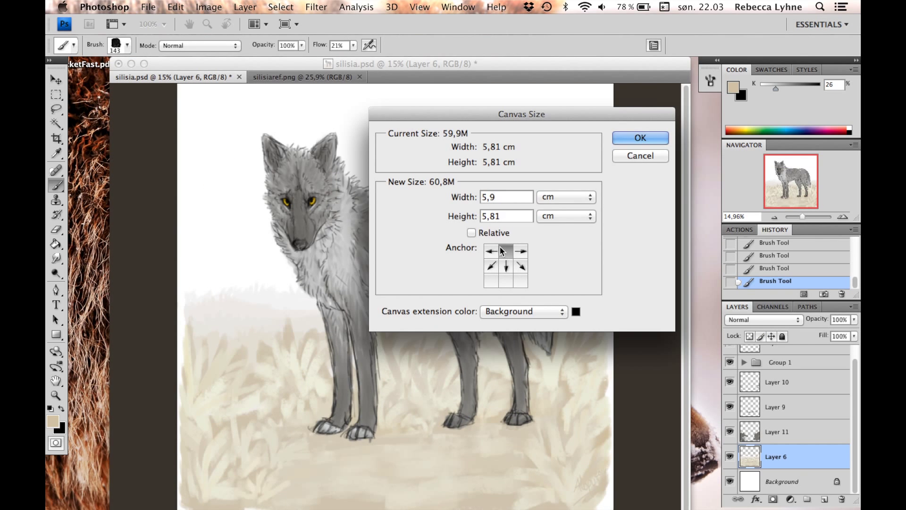
key(Return)
key(alt+shift+bracketleft)
key(d)
key(x)
key(g)
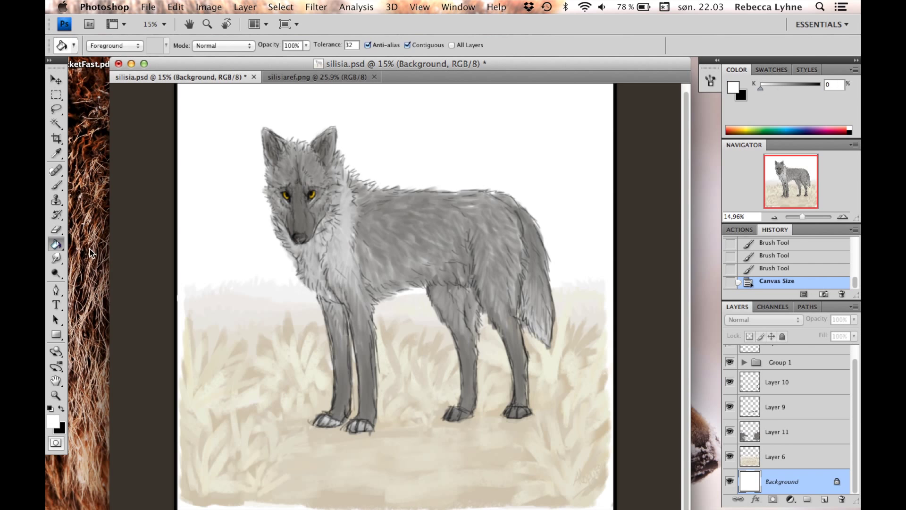
mouse_move(803, 217)
mouse_down()
mouse_move(825, 217)
mouse_move(803, 217)
mouse_up()
click(636, 265)
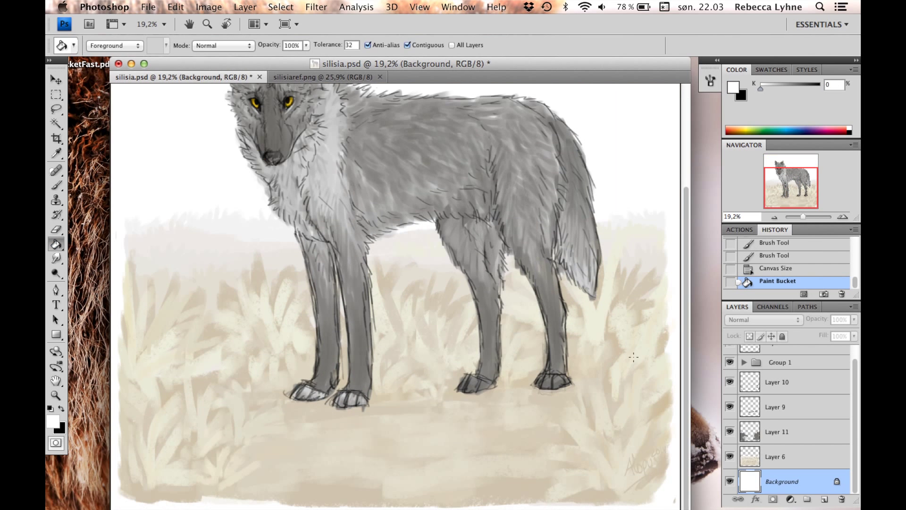
Step: Erase the old signature at the bottom right of Layer 6
key(e)
key(alt+bracketright)
key(alt+period)
drag(630, 450, 661, 482)
Step: Commit the signature's transform on Layer 12 and move it lower on the canvas
key(v)
key(ctrl+t)
key(Return)
drag(802, 216, 810, 216)
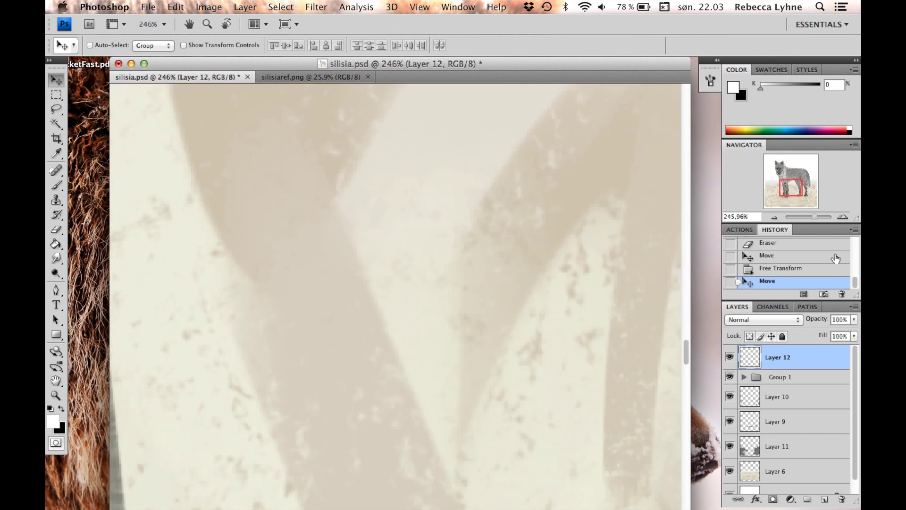
drag(791, 188, 814, 206)
drag(519, 340, 528, 383)
key(slash)
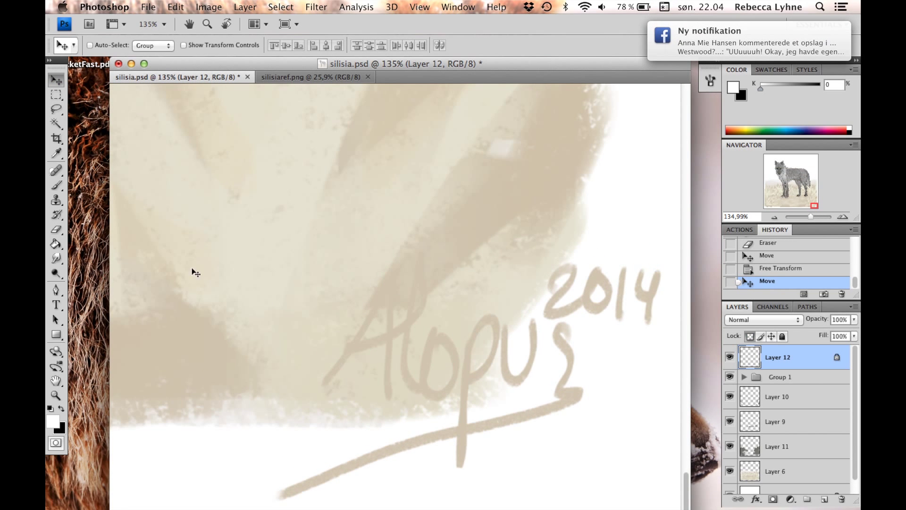
Step: Lock Layer 12 transparency and repaint the signature with darker beige cbb385
key(b)
key(i)
click(511, 194)
click(53, 421)
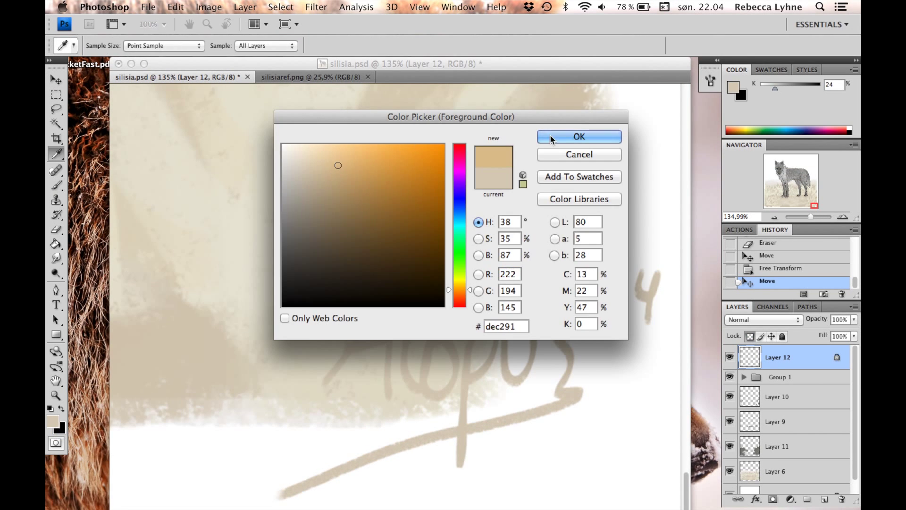
key(Return)
key(b)
drag(340, 312, 364, 425)
drag(557, 283, 613, 306)
Step: Zoom out to the whole painting and bring up the Open dialog
drag(809, 211, 803, 213)
click(148, 7)
click(162, 34)
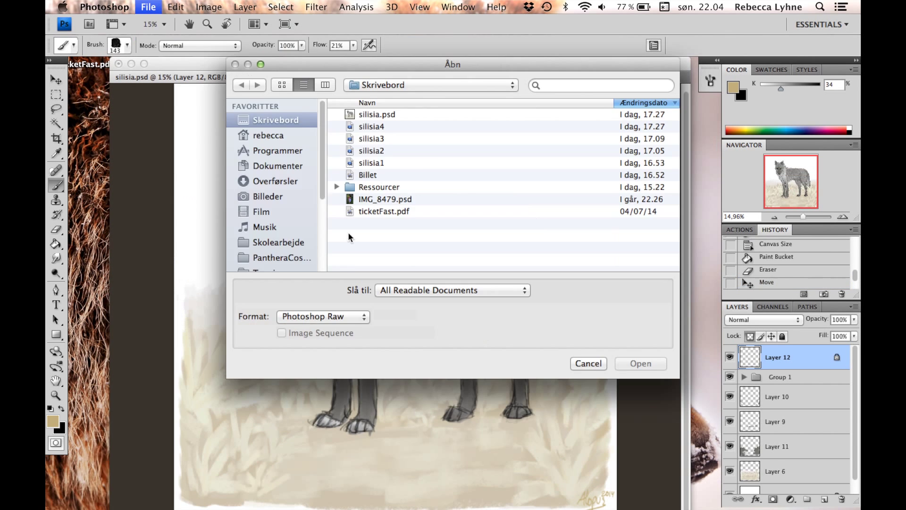
Step: Open the 00382 grunge texture from the Pictures > Random Stuff folder
scroll(283, 179, up, 2)
click(269, 139)
scroll(402, 209, down, 3)
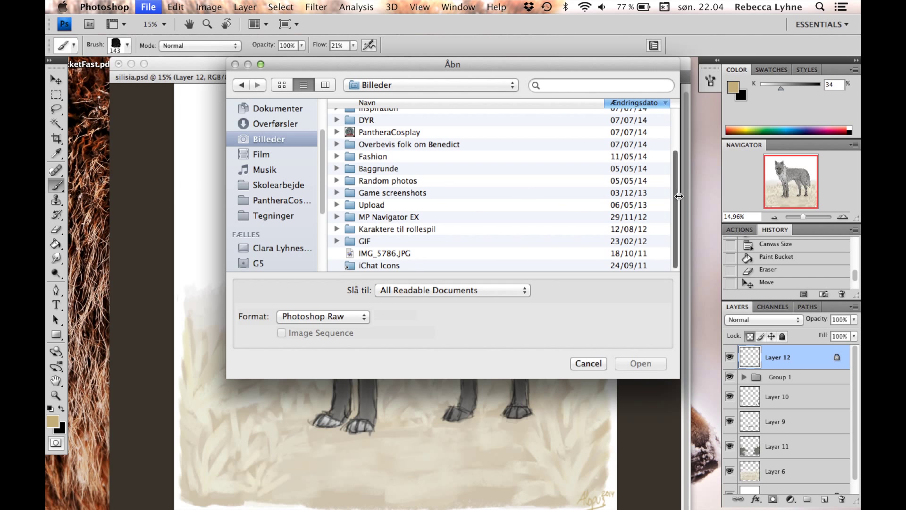
scroll(377, 142, up, 3)
double_click(376, 137)
click(282, 84)
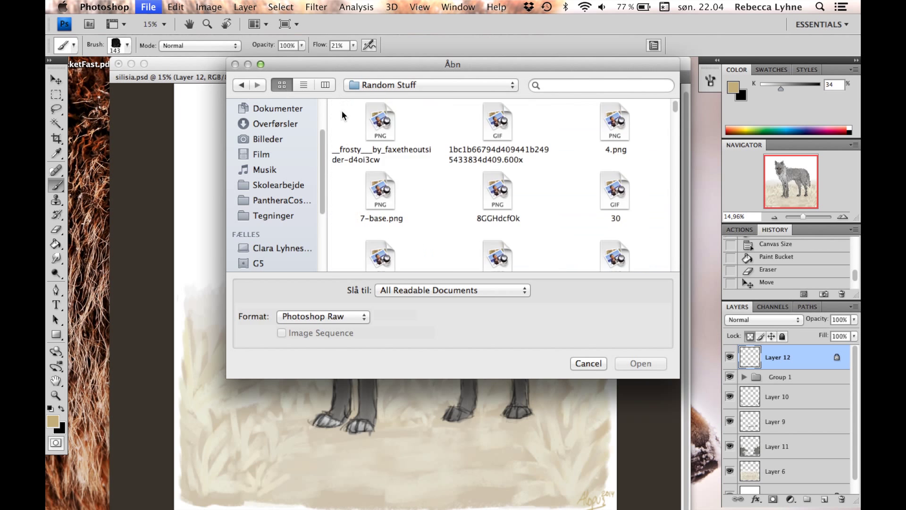
scroll(378, 189, down, 5)
double_click(516, 151)
Step: Paste the grunge texture into silisia.psd and scale it to cover the canvas
click(292, 77)
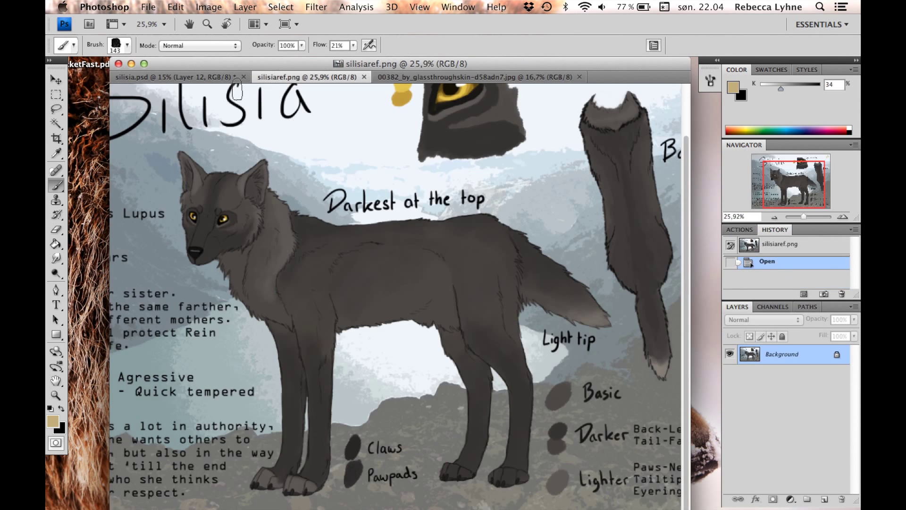
click(226, 77)
key(ctrl+v)
key(ctrl+0)
key(ctrl+t)
drag(469, 216, 492, 217)
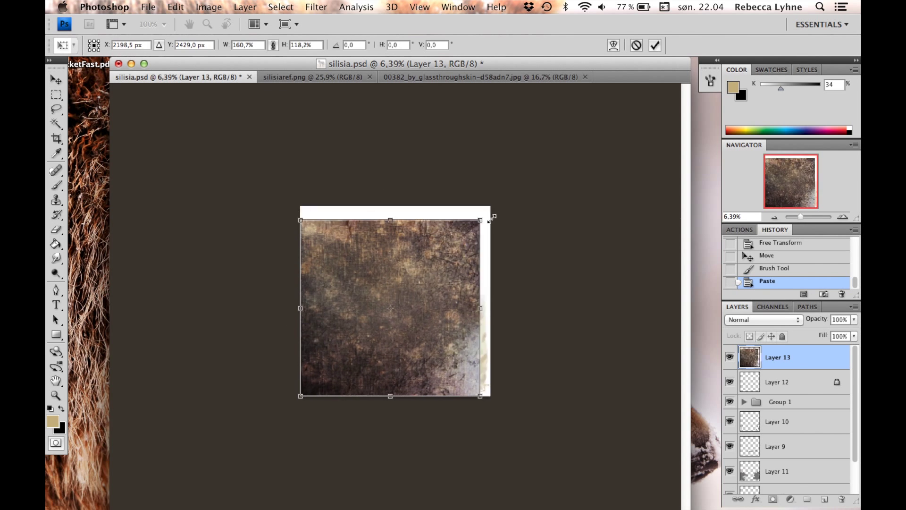
key(Return)
Step: Set the texture layer to Saturation blend mode at 35% opacity
click(763, 320)
click(748, 469)
drag(800, 216, 802, 216)
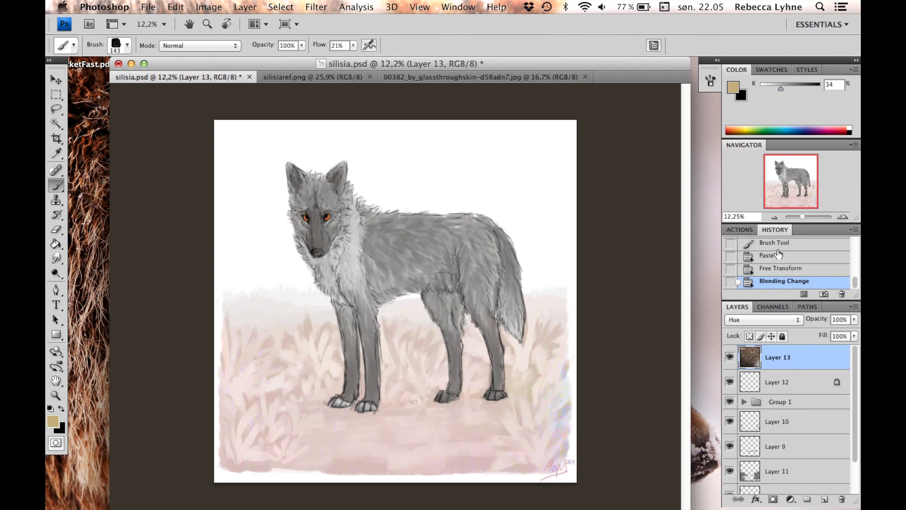
key(Down)
key(Down)
key(Down)
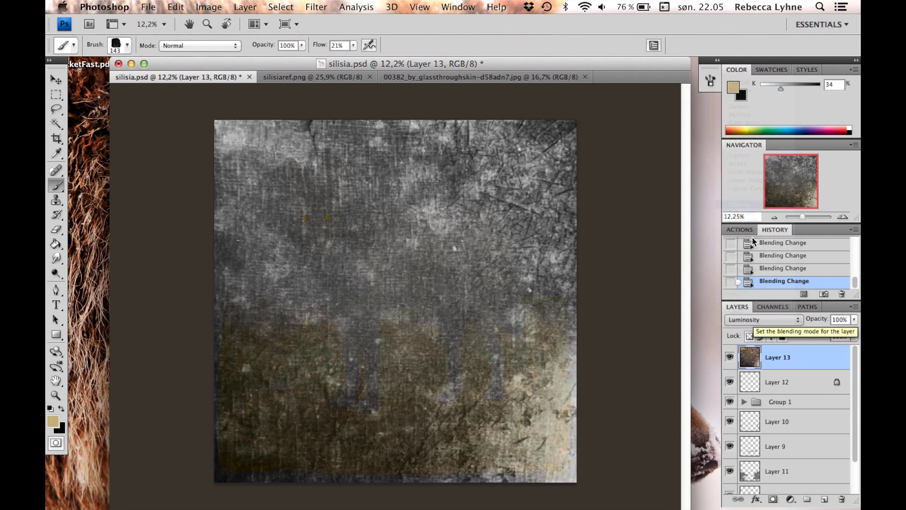
drag(854, 320, 814, 336)
key(Down)
key(Up)
key(Down)
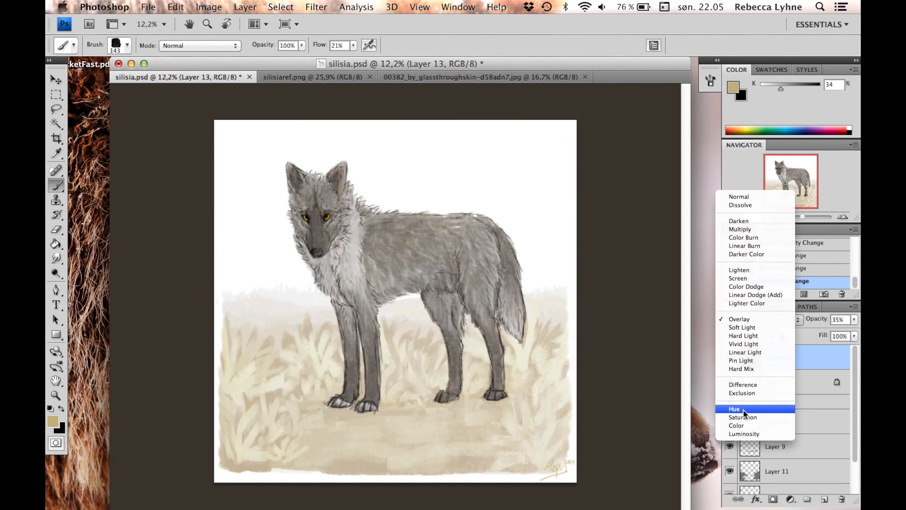
key(Return)
drag(802, 216, 802, 216)
Step: Move Layer 13 beneath Group 1 in the layer stack
click(731, 357)
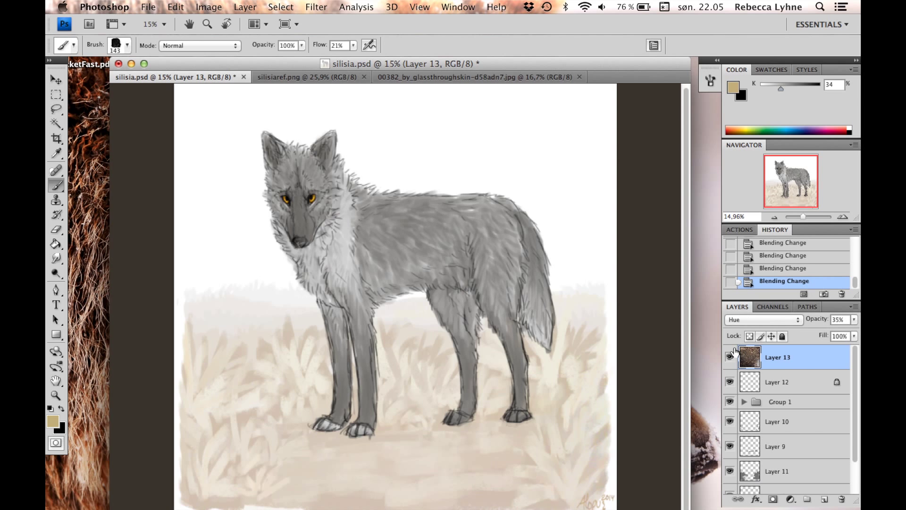
drag(740, 319, 740, 326)
drag(779, 357, 779, 409)
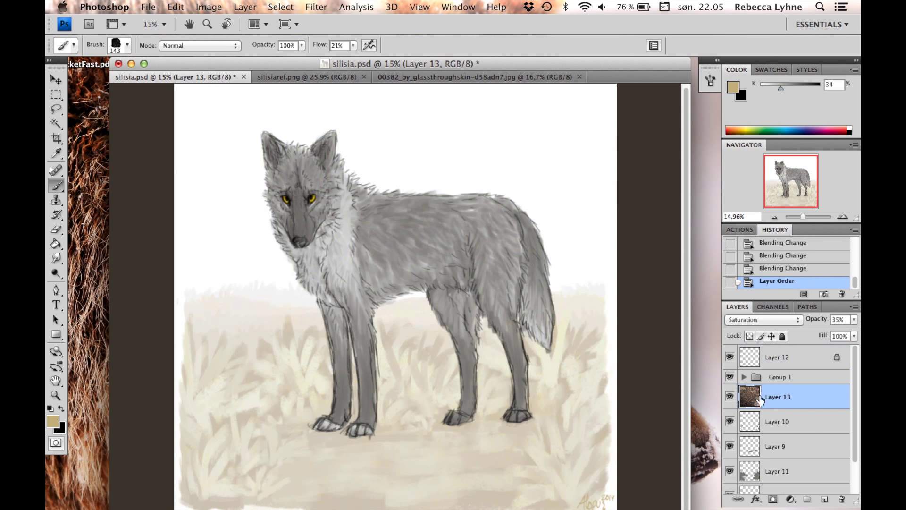
Step: Bring up the Open dialog to pick another image
click(156, 8)
click(161, 35)
scroll(537, 226, down, 3)
Step: Open the paper texture image from the texture folder
click(626, 143)
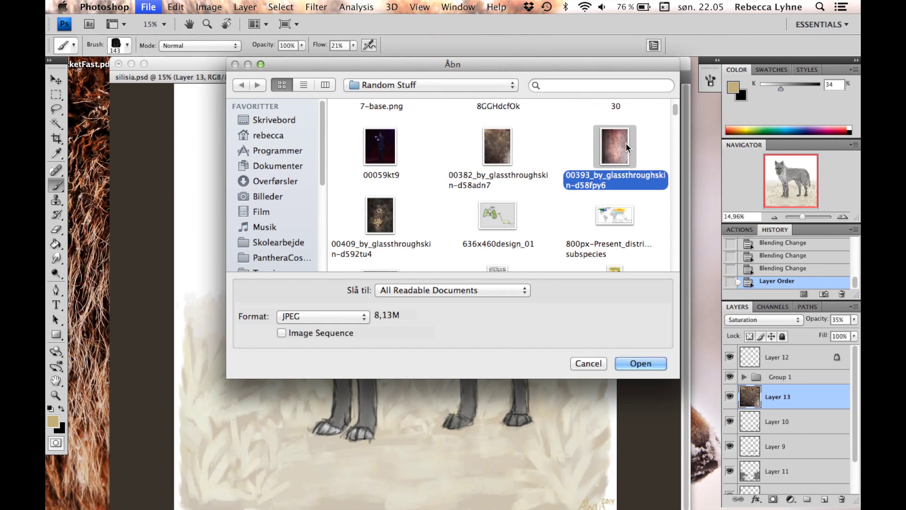
scroll(660, 123, down, 3)
drag(674, 113, 670, 147)
double_click(497, 221)
Step: Copy the whole paper texture and paste it into silisia.psd
key(ctrl+a)
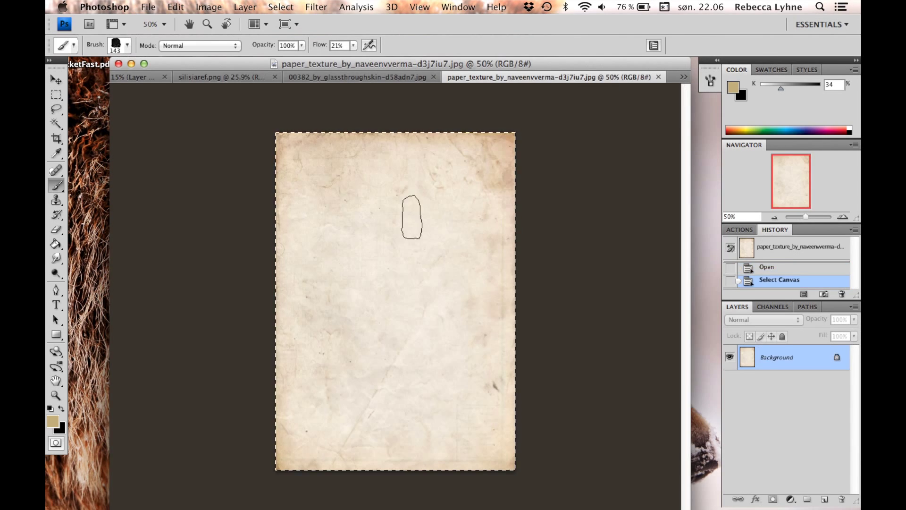
key(ctrl+Tab)
key(ctrl+v)
key(ctrl+minus)
Step: Free Transform the pasted paper layer so it fills the canvas
key(ctrl+shift+bracketright)
key(ctrl+t)
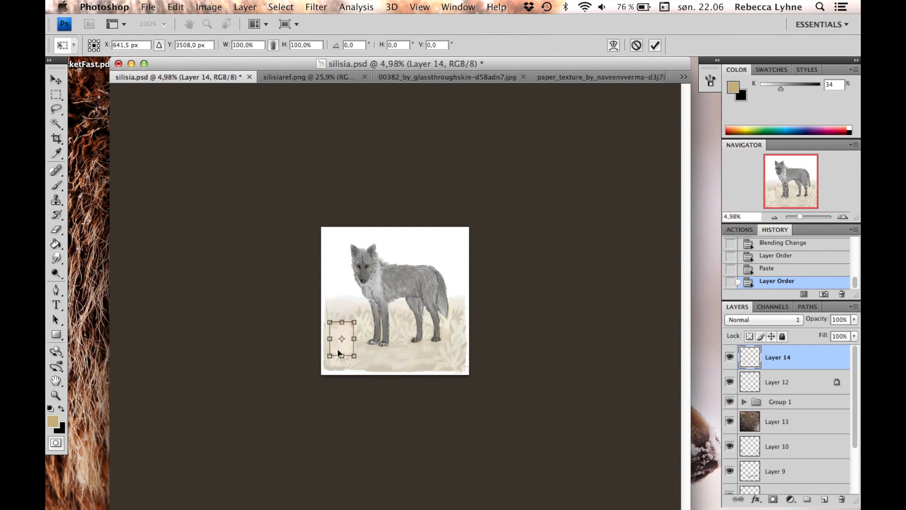
key(Return)
key(ctrl+plus)
key(ctrl+t)
drag(301, 376, 540, 158)
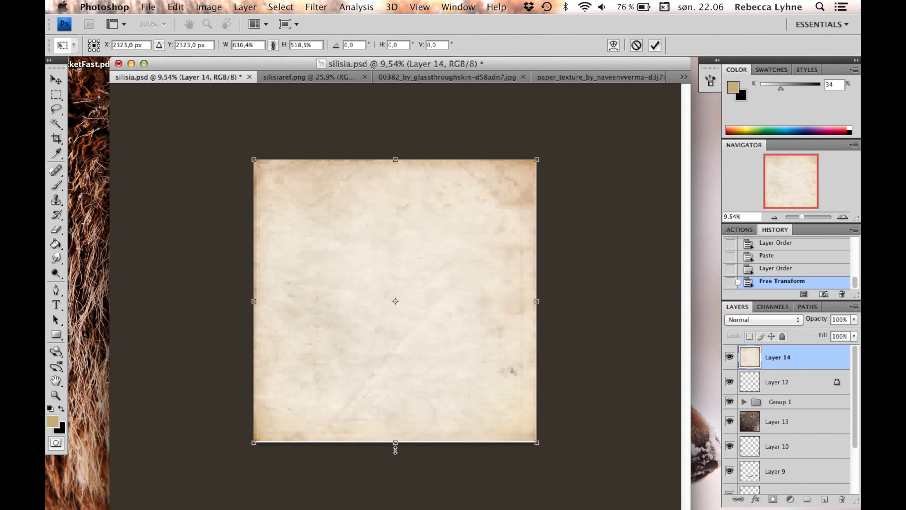
key(Return)
Step: Blend the paper texture layer in Soft Light at 36% opacity
key(b)
drag(801, 213, 803, 214)
click(755, 320)
click(752, 396)
click(752, 321)
click(754, 329)
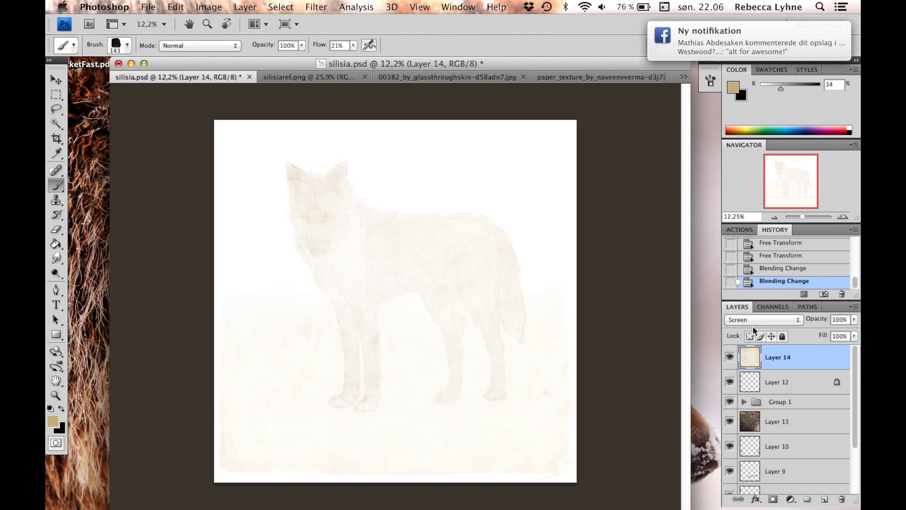
click(751, 324)
click(746, 319)
click(781, 321)
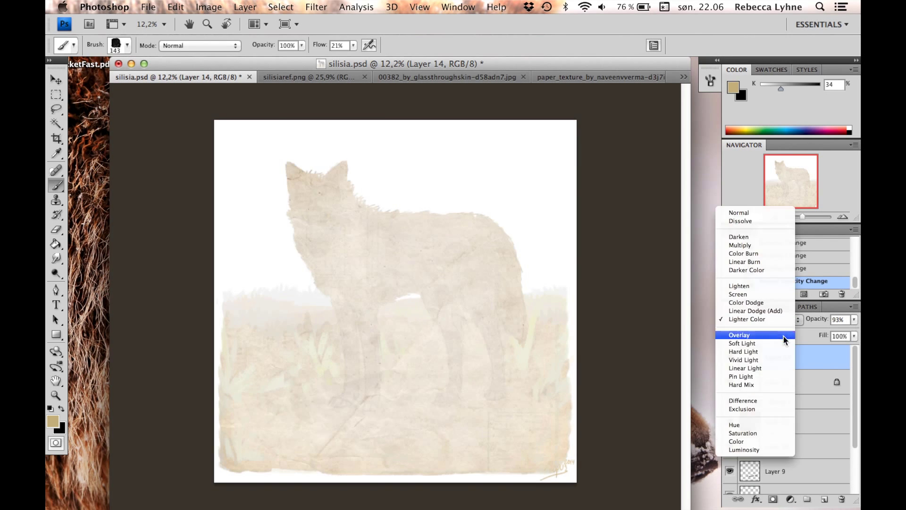
click(755, 343)
drag(802, 216, 804, 216)
drag(854, 320, 807, 332)
drag(804, 217, 805, 217)
Step: Move the grunge layer (Layer 13) above Layer 12
drag(791, 182, 789, 193)
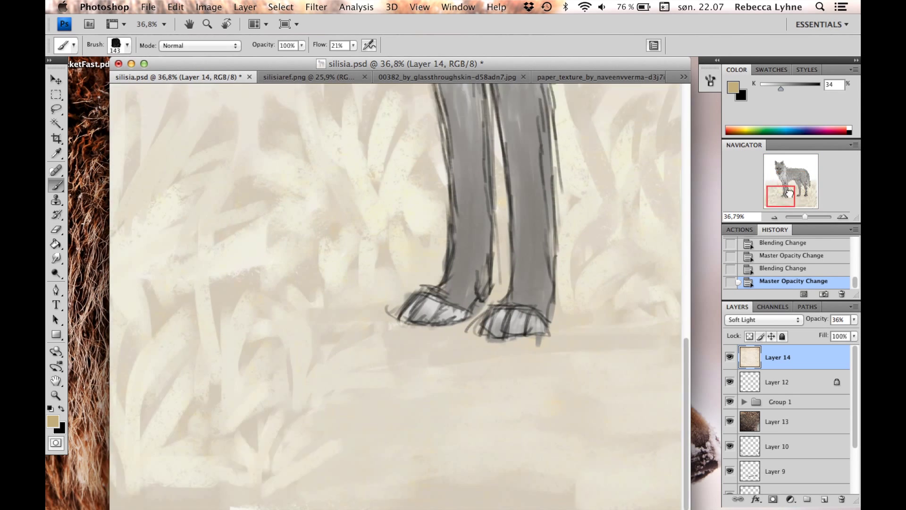
drag(773, 422, 774, 371)
drag(805, 217, 801, 216)
click(769, 318)
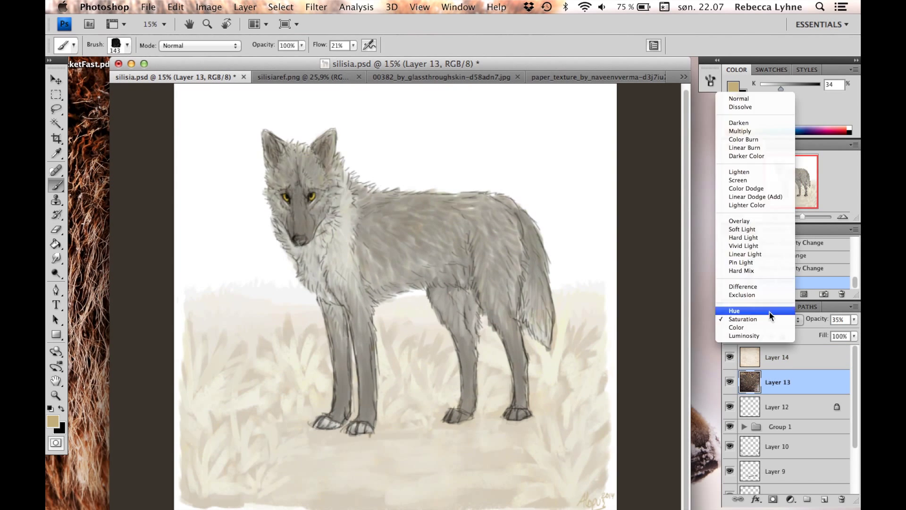
Step: Set Layer 13 to Overlay and give the Eraser a 504 px scattered brush tip
click(739, 220)
key(e)
click(127, 45)
double_click(115, 156)
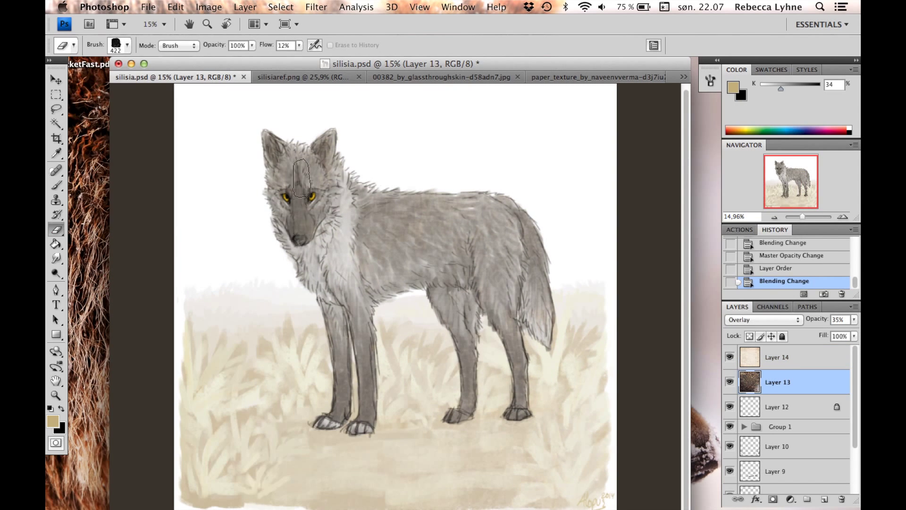
click(126, 45)
click(156, 189)
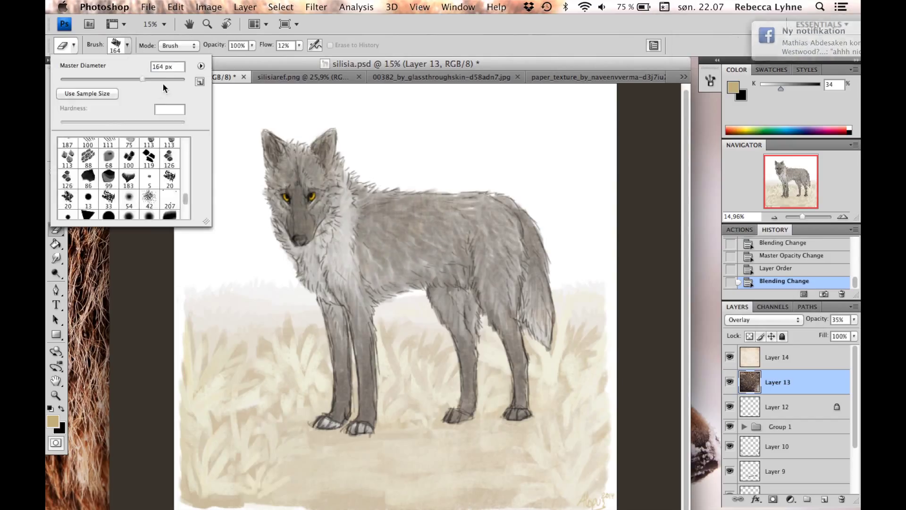
key(Return)
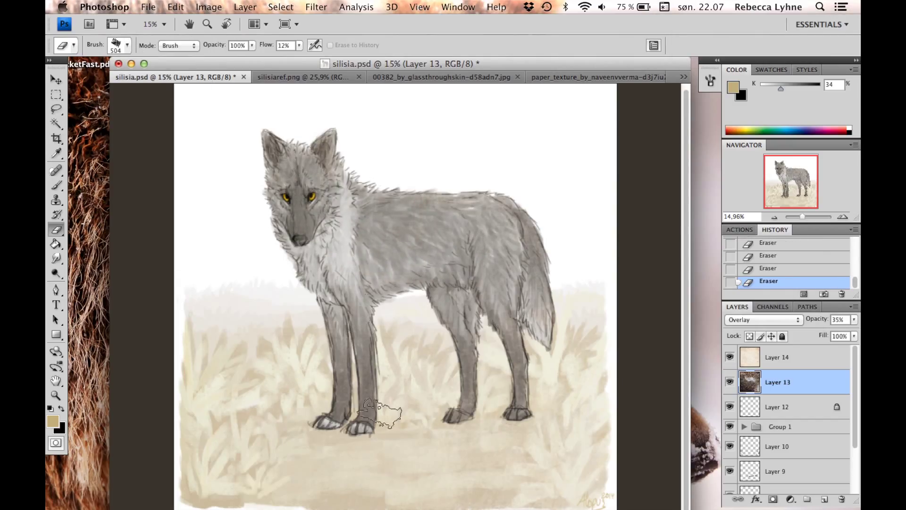
mouse_move(802, 217)
mouse_down()
mouse_move(819, 216)
mouse_move(802, 216)
mouse_move(810, 217)
mouse_up()
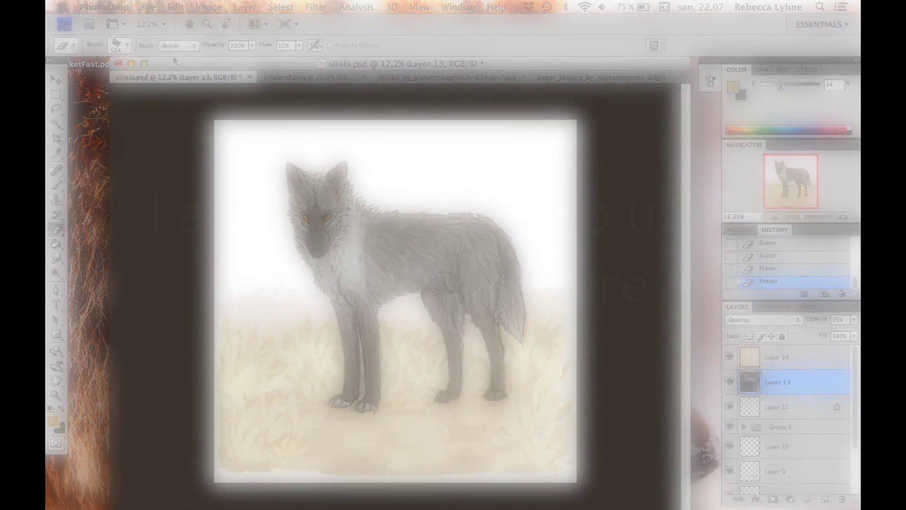